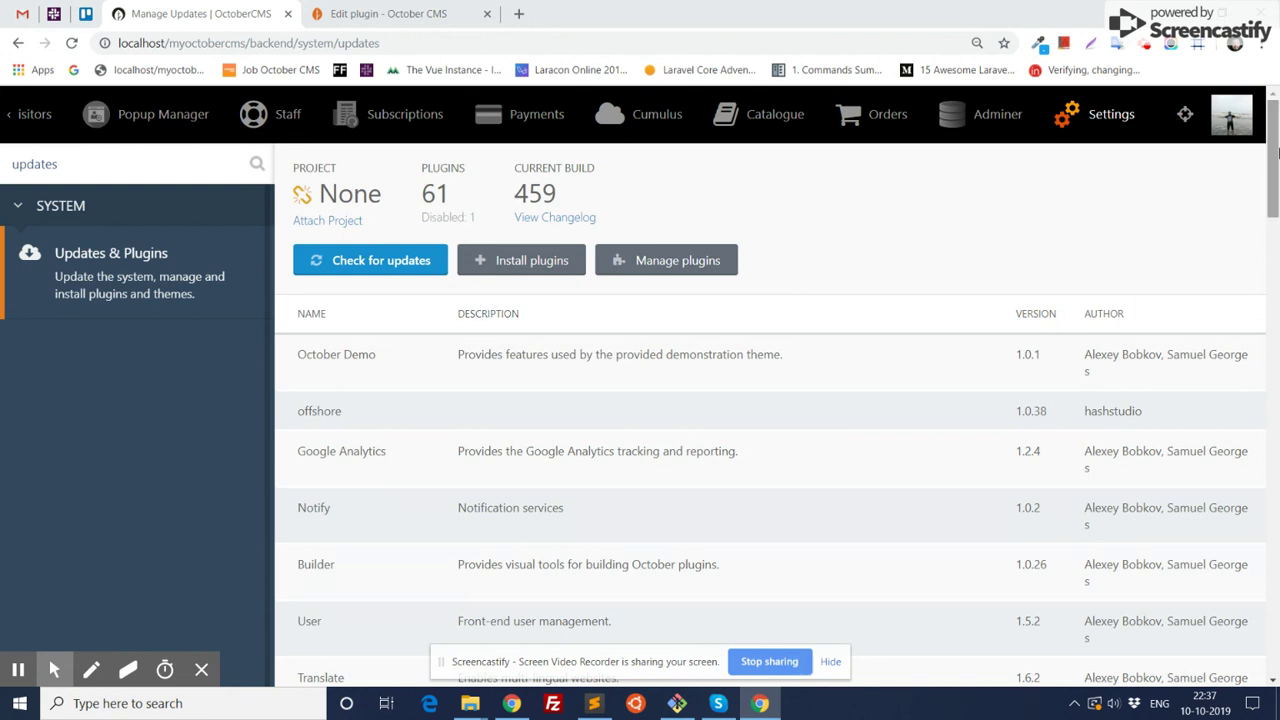
# Review the installed plugin list, then search the settings for "toc" and open the Table of content configuration
pyautogui.moveTo(1277, 150); pyautogui.dragTo(1276, 607)
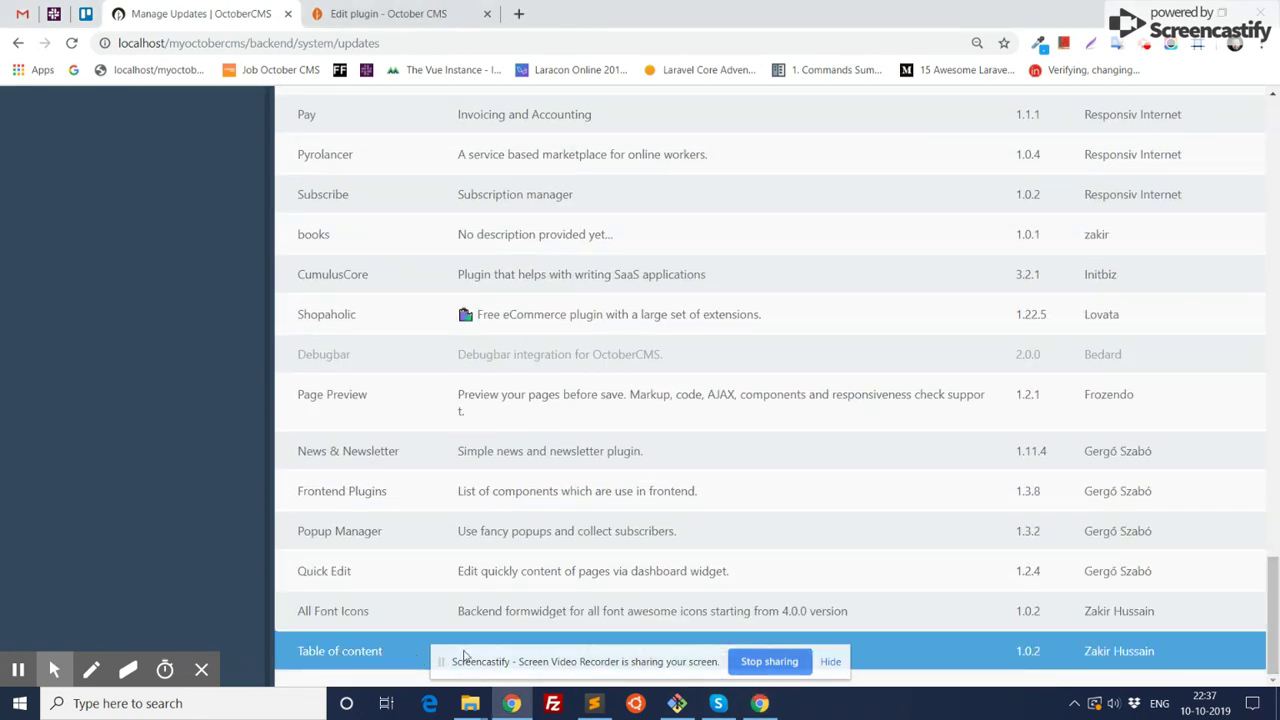
pyautogui.scroll(20, 463, 655)
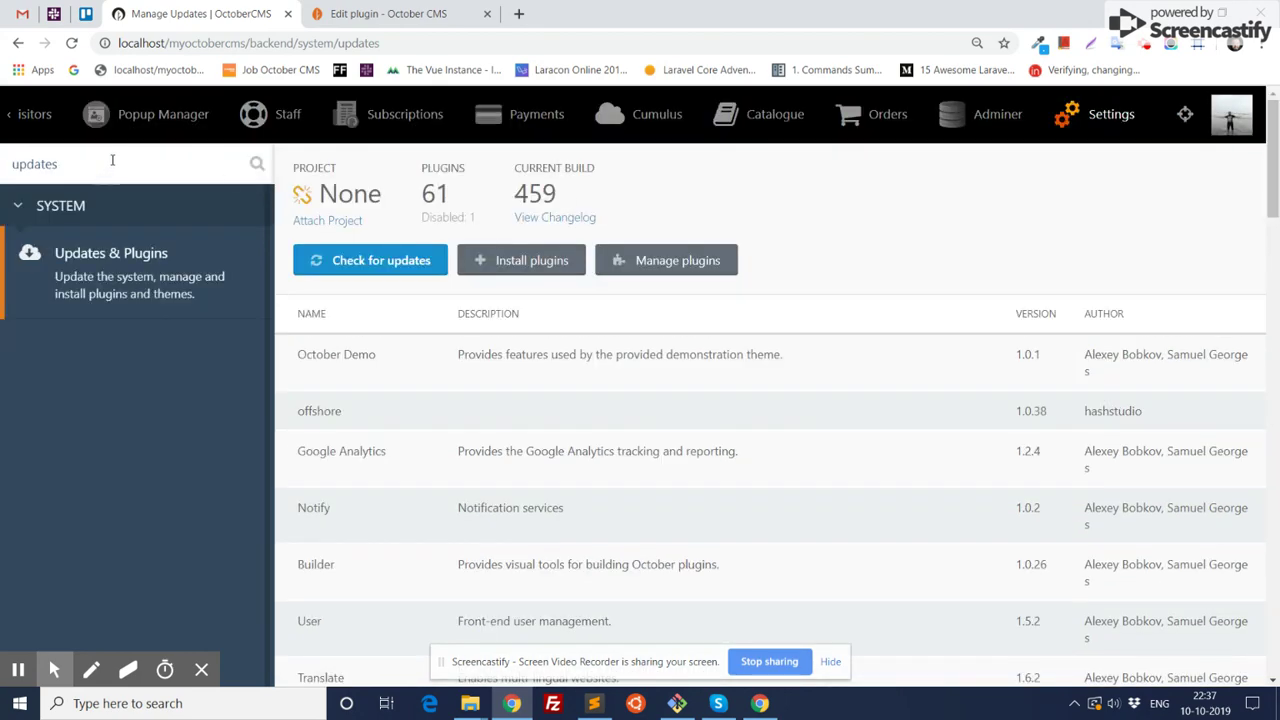
pyautogui.doubleClick(112, 161)
pyautogui.click(1112, 114)
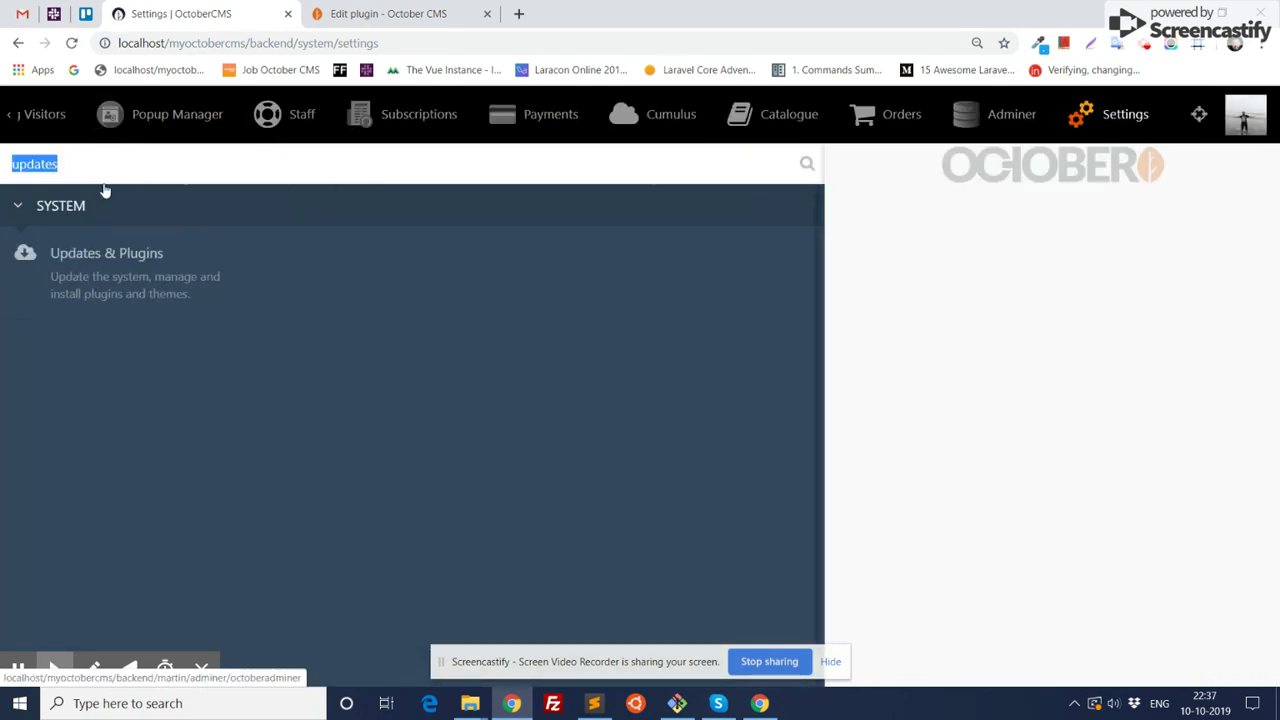
pyautogui.doubleClick(43, 160)
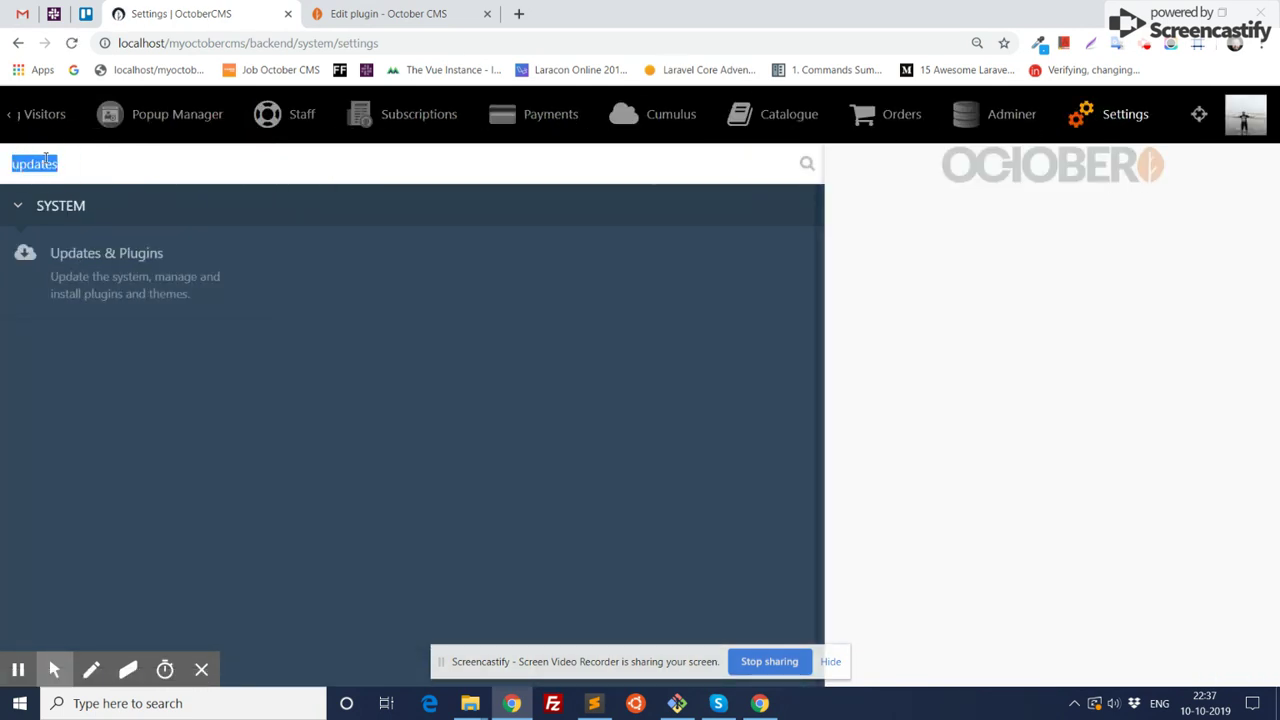
pyautogui.write('toc')
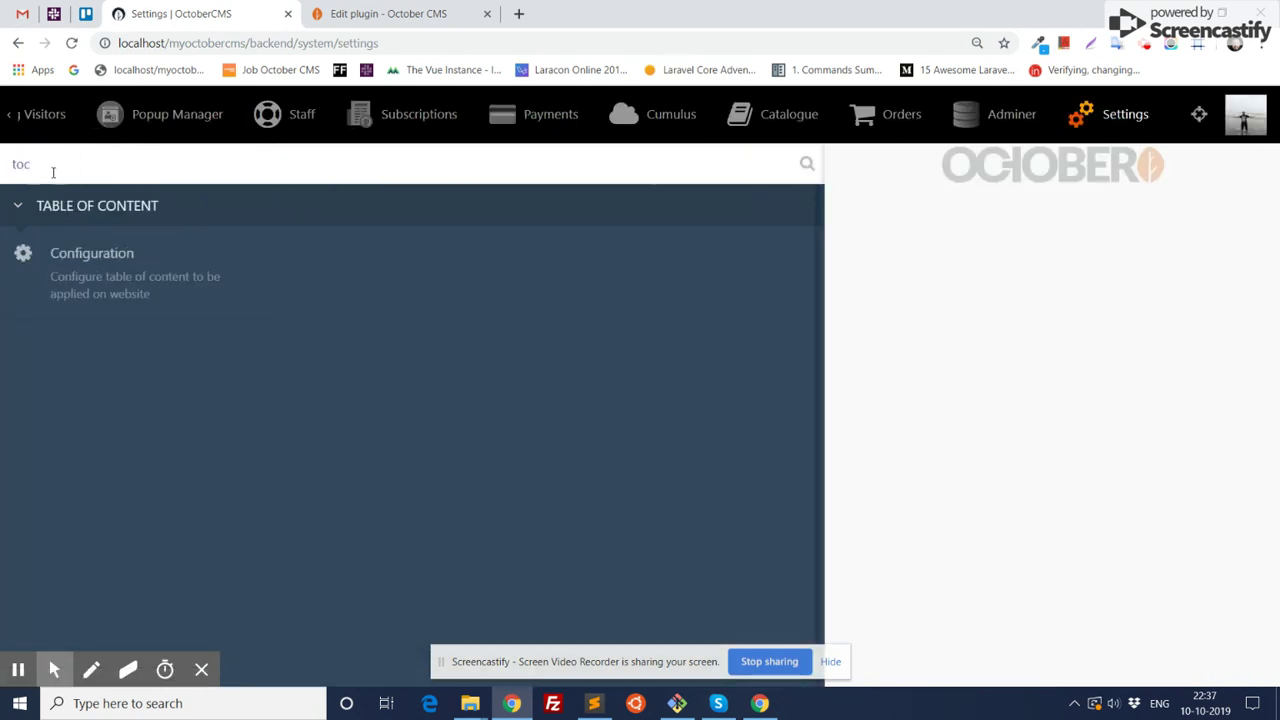
pyautogui.click(77, 260)
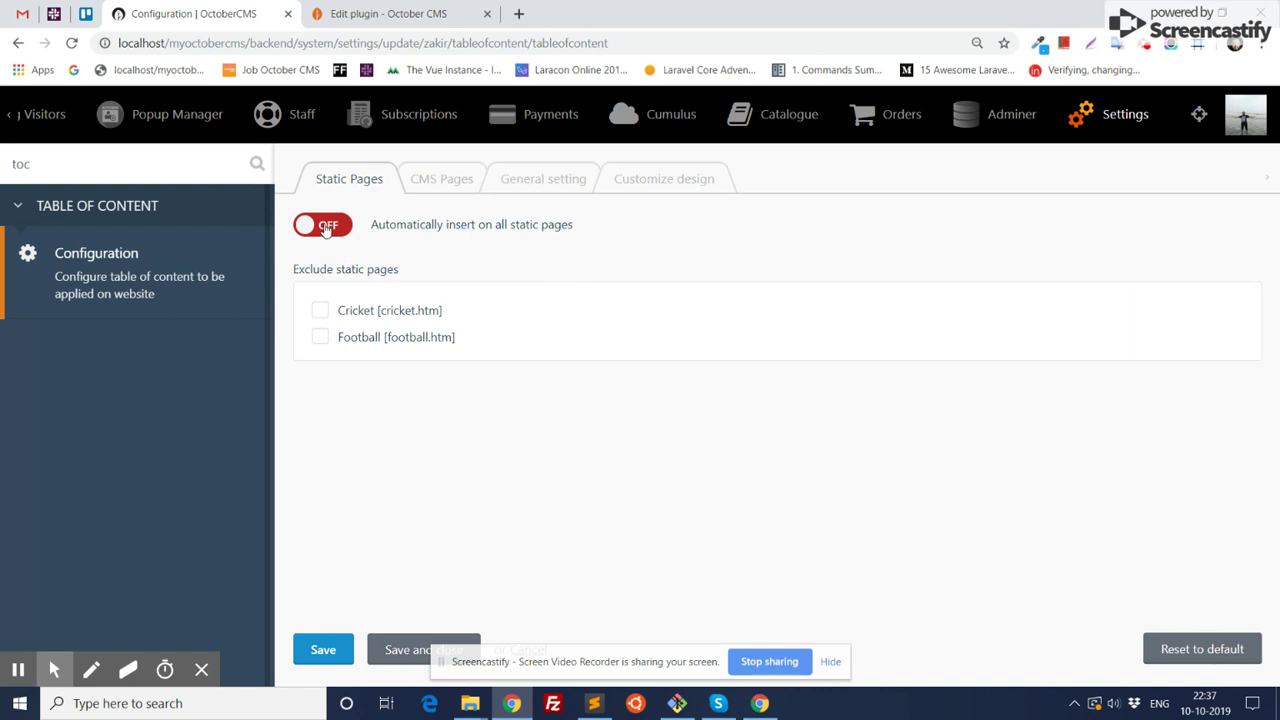
# Turn on automatic insertion for all static pages and all CMS pages, and save the configuration
pyautogui.click(325, 228)
pyautogui.click(428, 178)
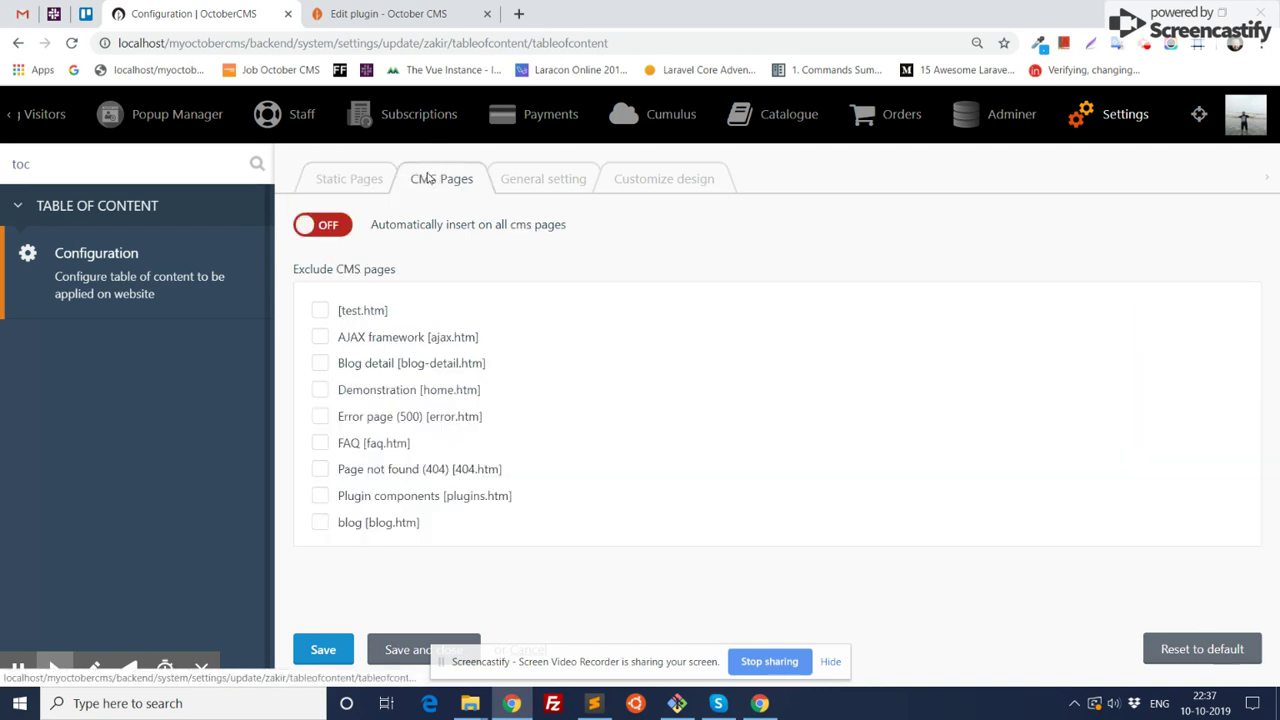
pyautogui.click(324, 227)
pyautogui.click(345, 186)
pyautogui.hotkey('ctrl', 's')
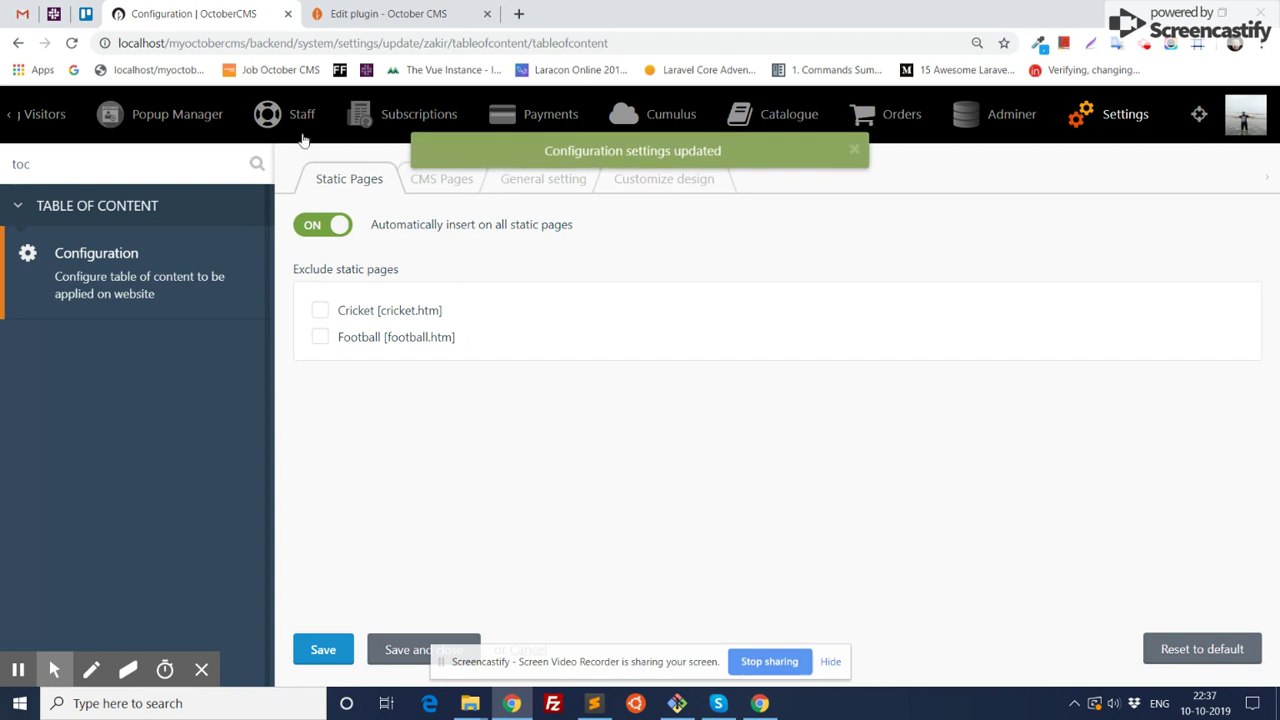
# Open the default.htm layout in the CMS editor, add the Table of content component to it, and save the layout
pyautogui.scroll(8, 300, 114)
pyautogui.scroll(10, 333, 117)
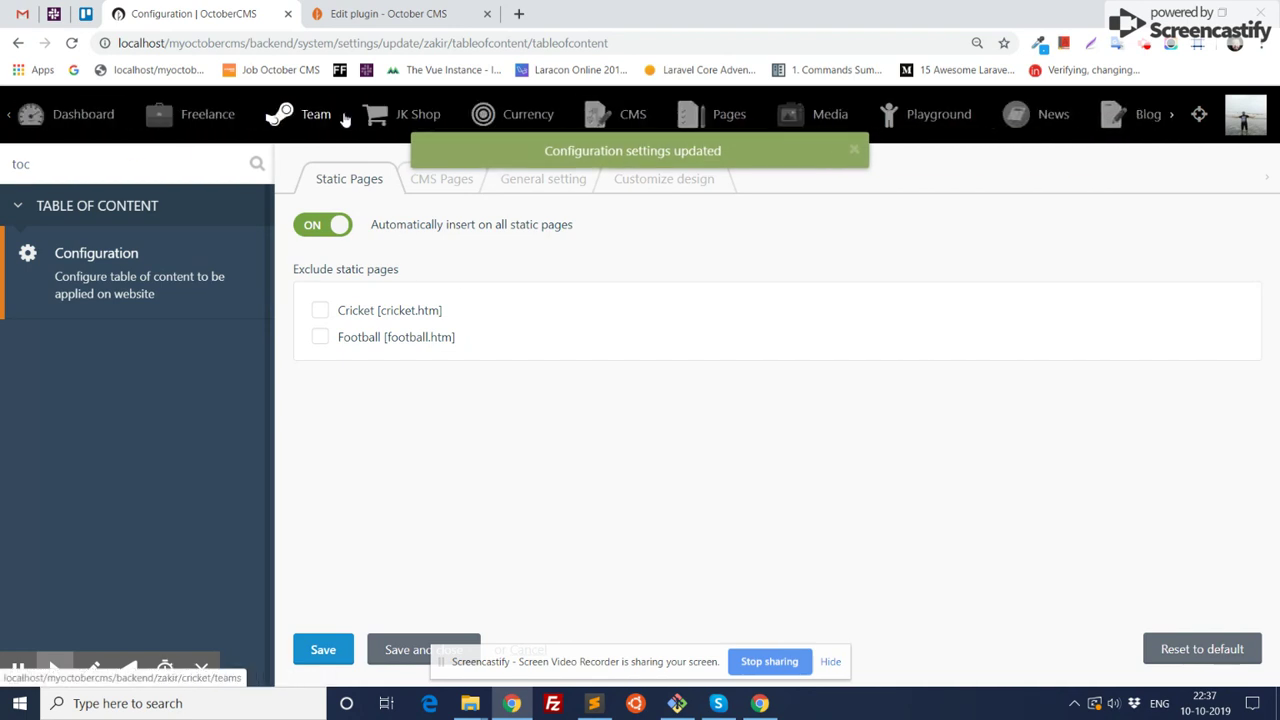
pyautogui.middleClick(600, 114)
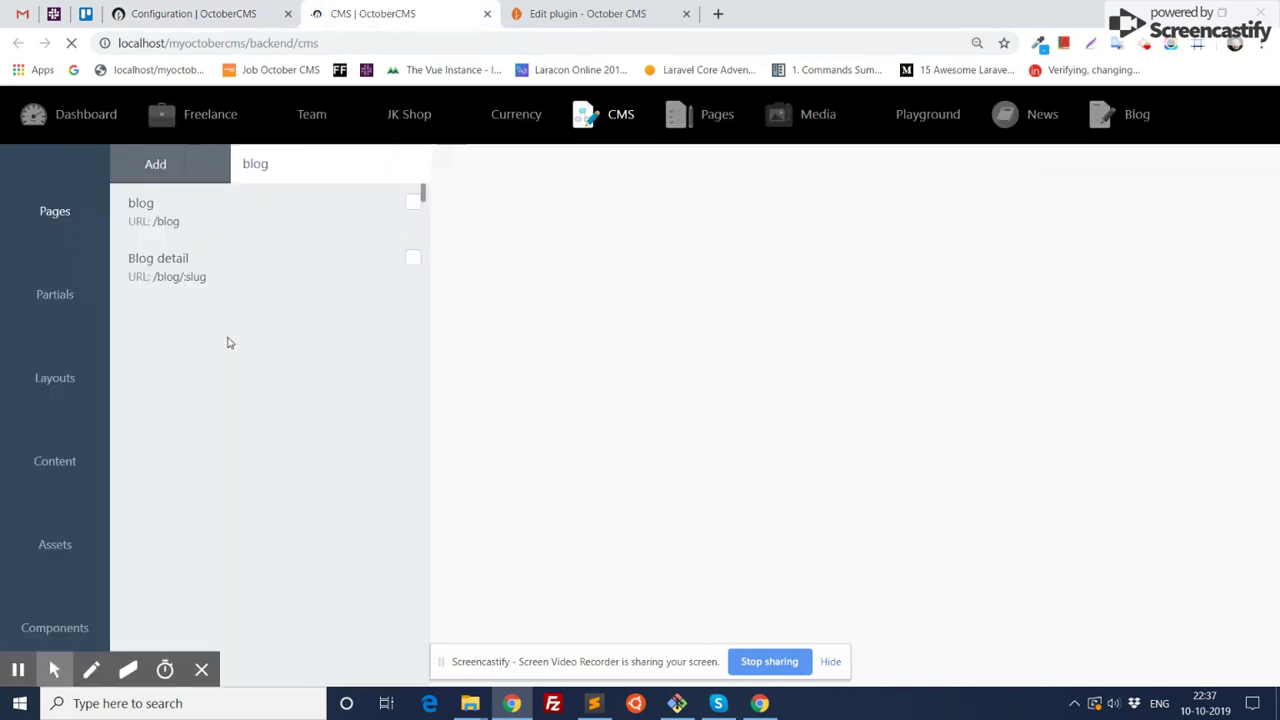
pyautogui.click(66, 355)
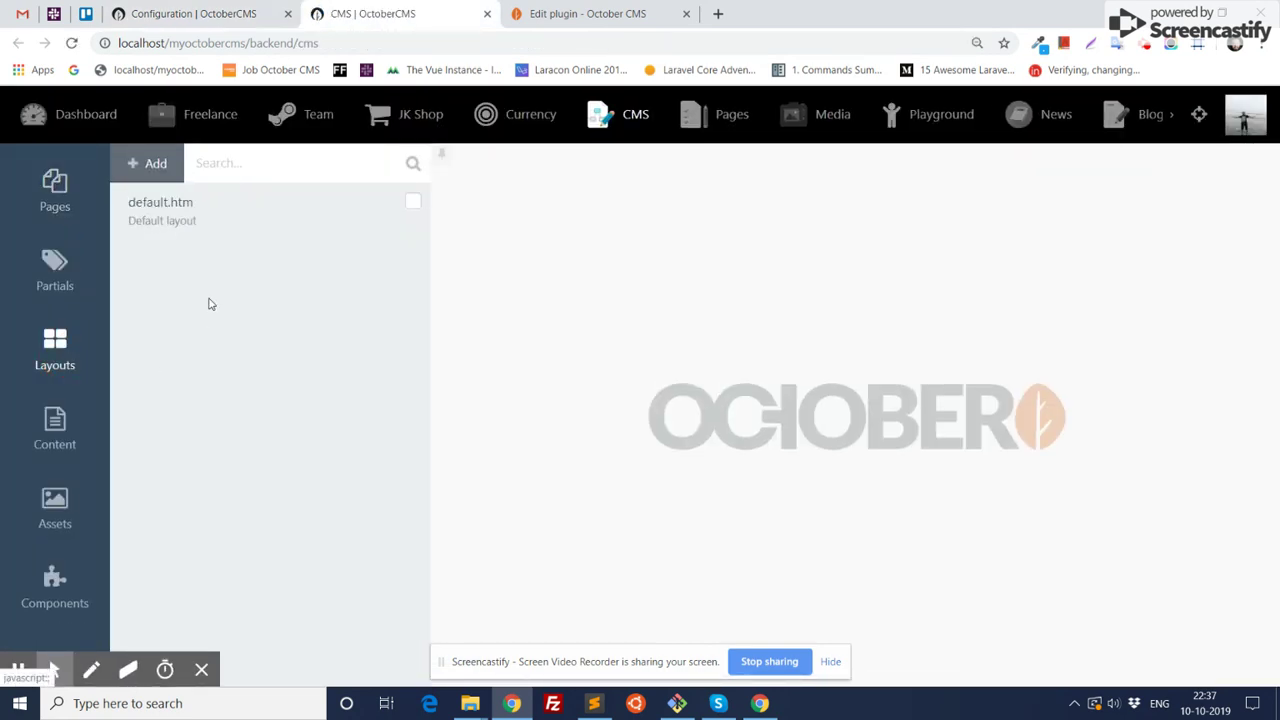
pyautogui.click(190, 214)
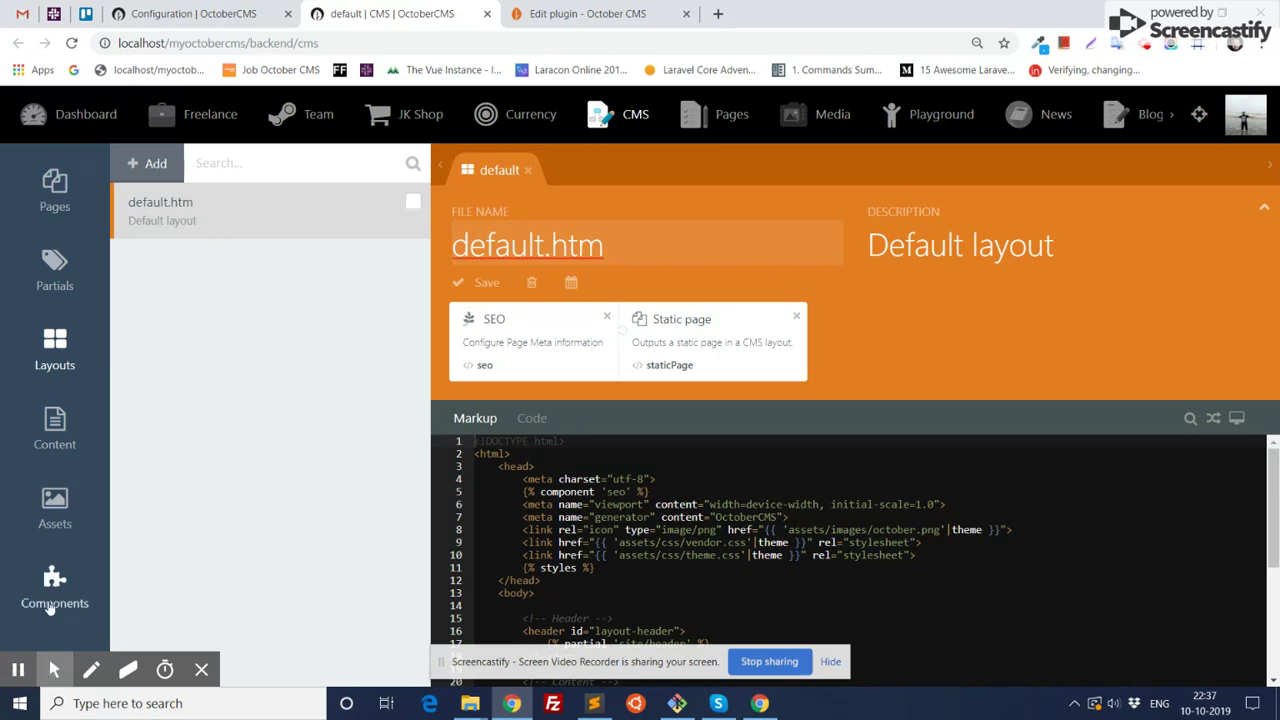
pyautogui.click(54, 590)
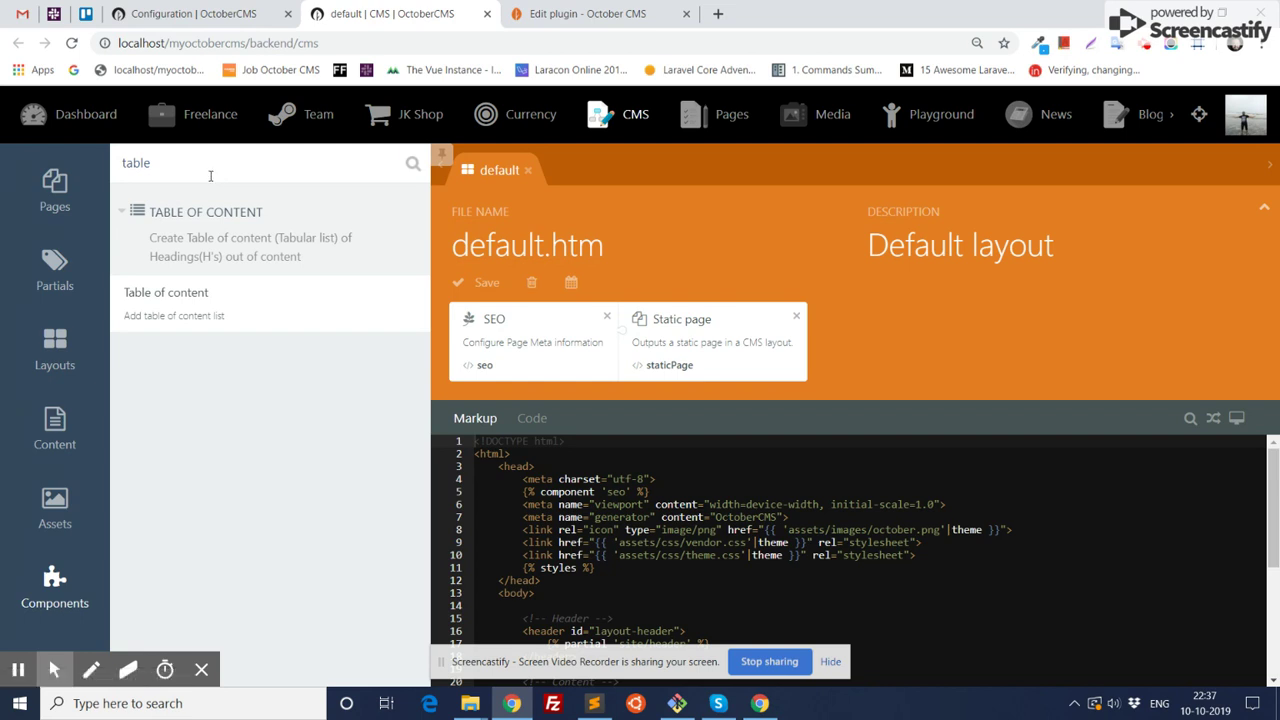
pyautogui.click(203, 307)
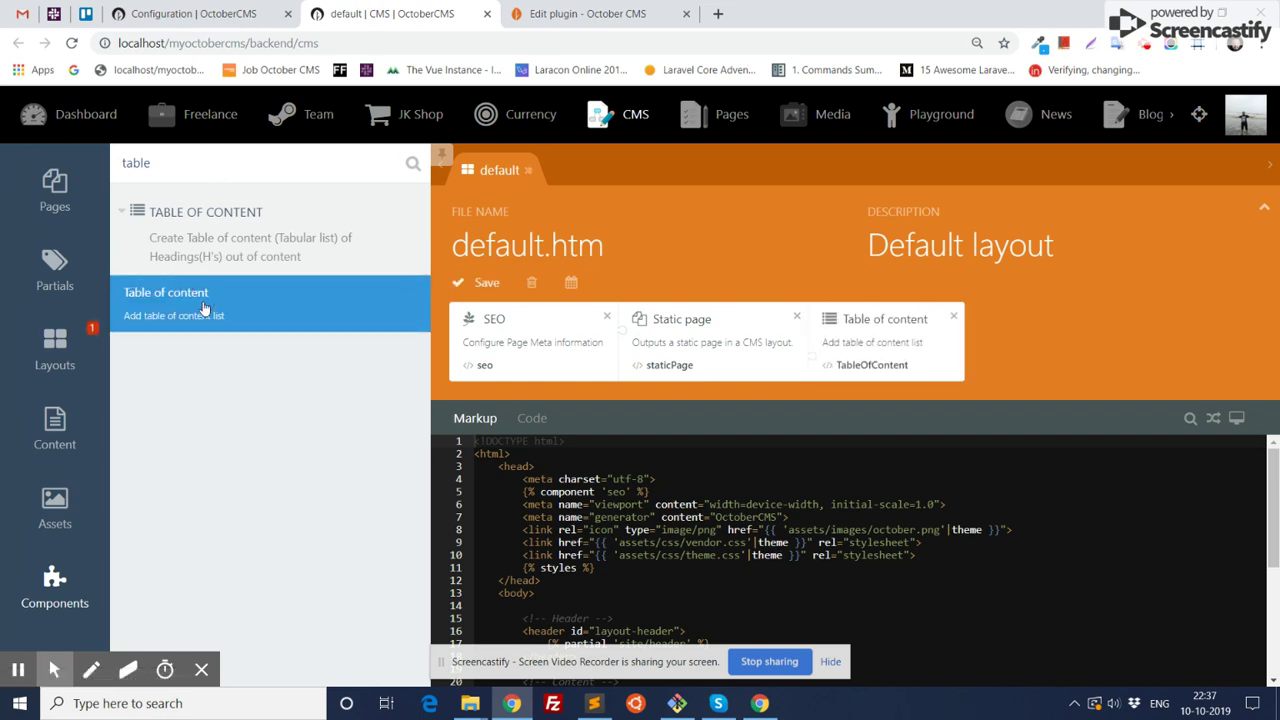
pyautogui.hotkey('ctrl', 's')
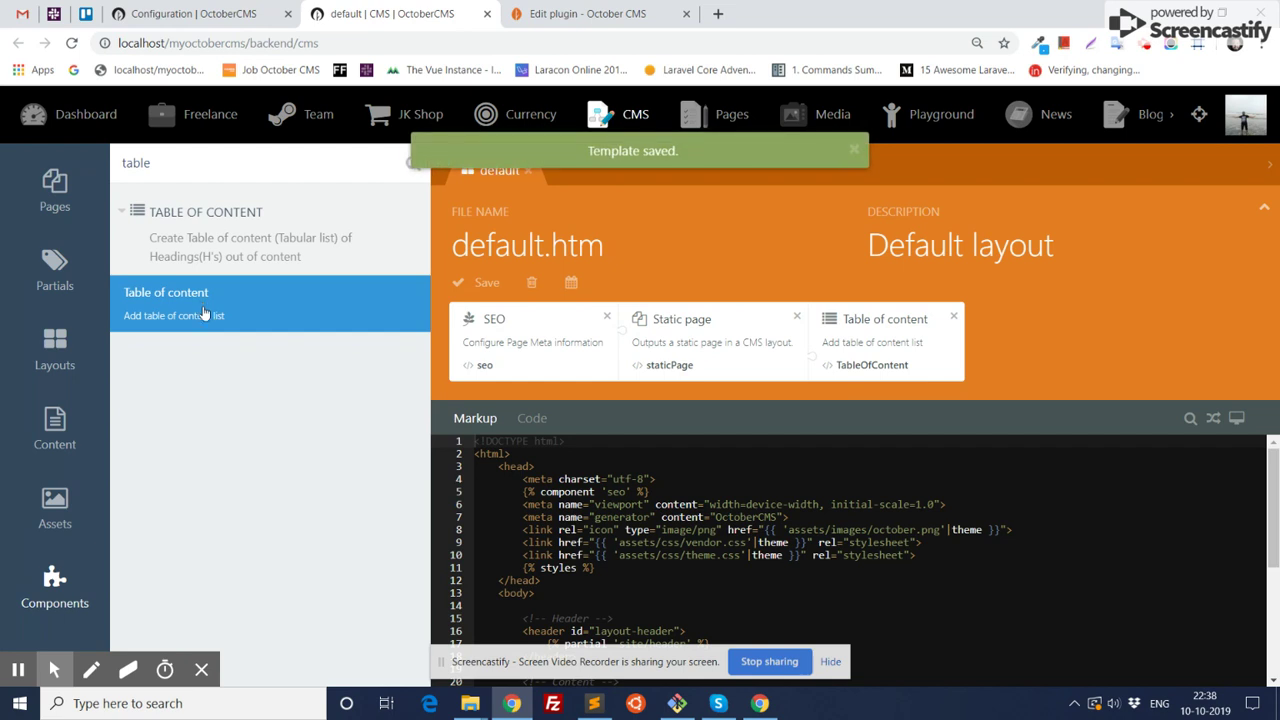
# Open the website's front page in a new tab and examine its table of content against the page headings
pyautogui.middleClick(1150, 114)
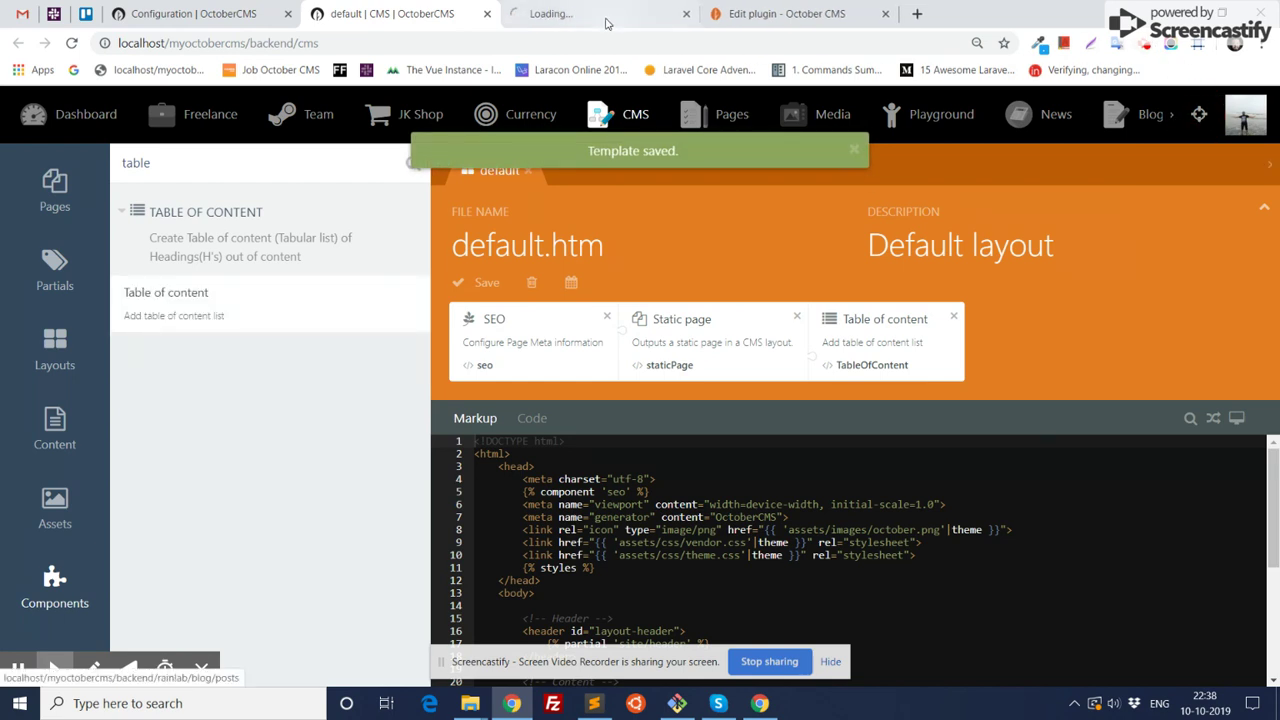
pyautogui.click(606, 22)
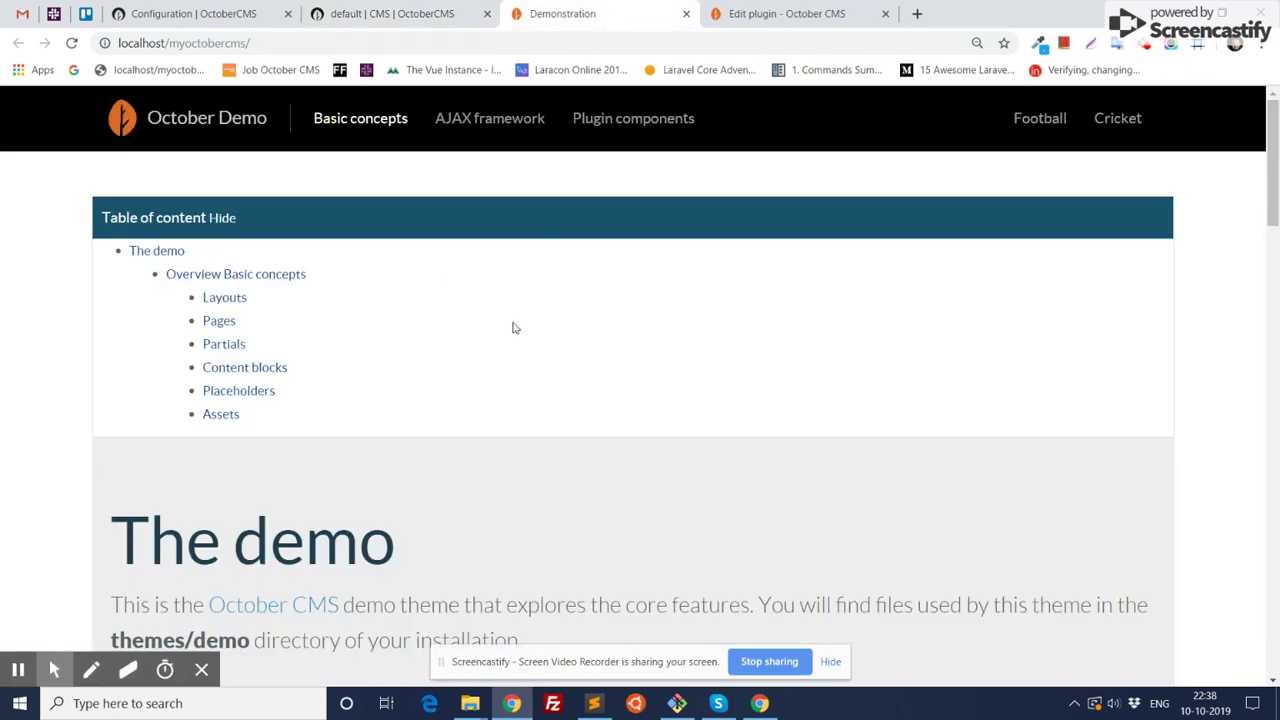
pyautogui.scroll(-3, 485, 317)
pyautogui.scroll(3, 449, 334)
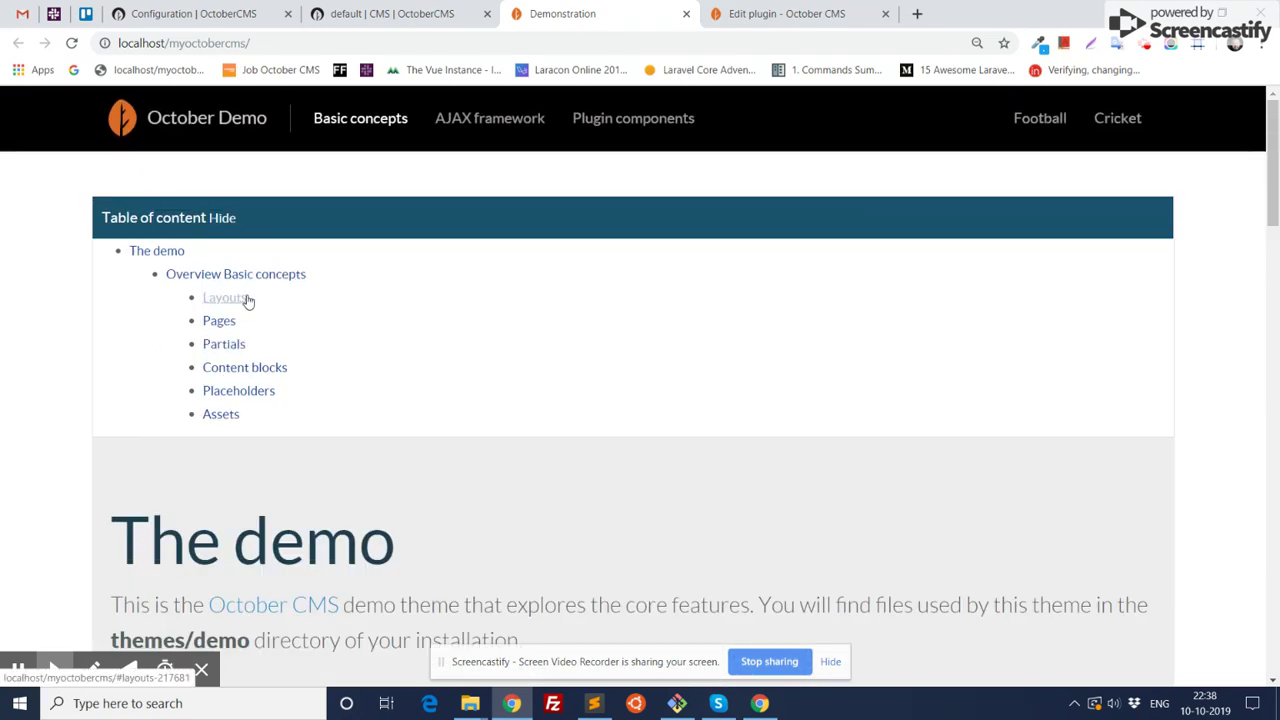
pyautogui.scroll(-4, 246, 297)
pyautogui.scroll(4, 279, 395)
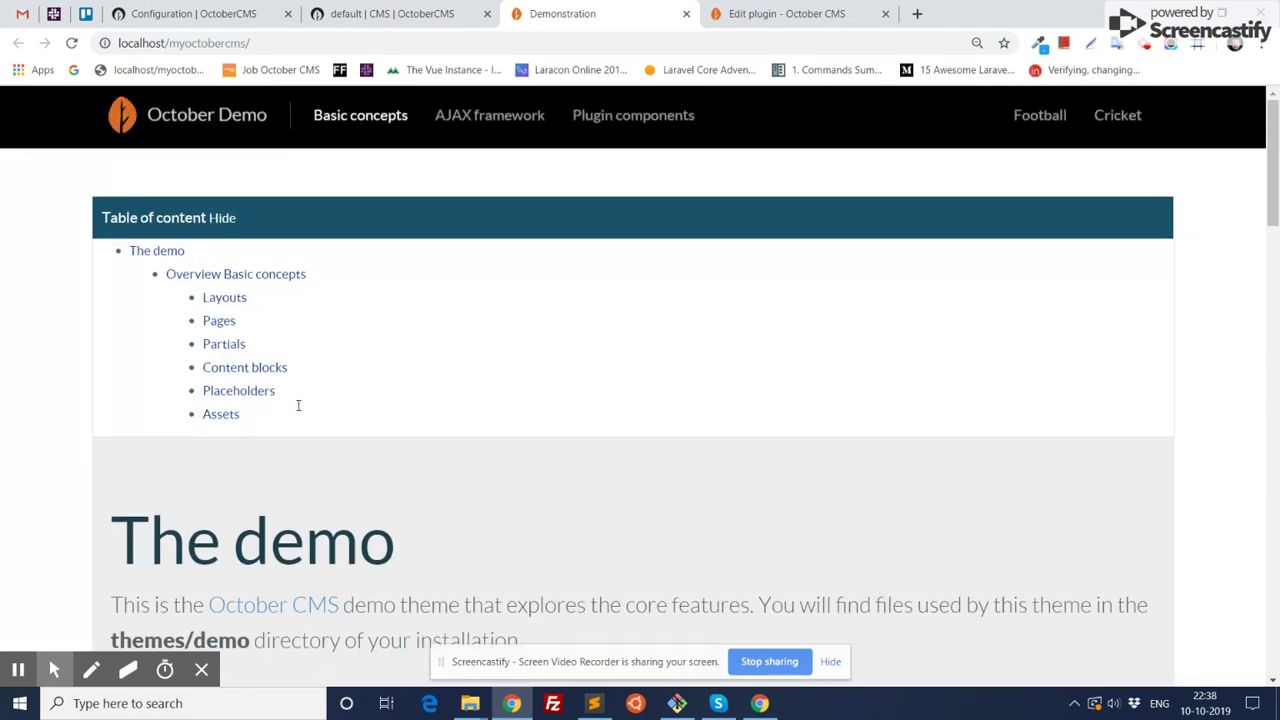
pyautogui.click(200, 268)
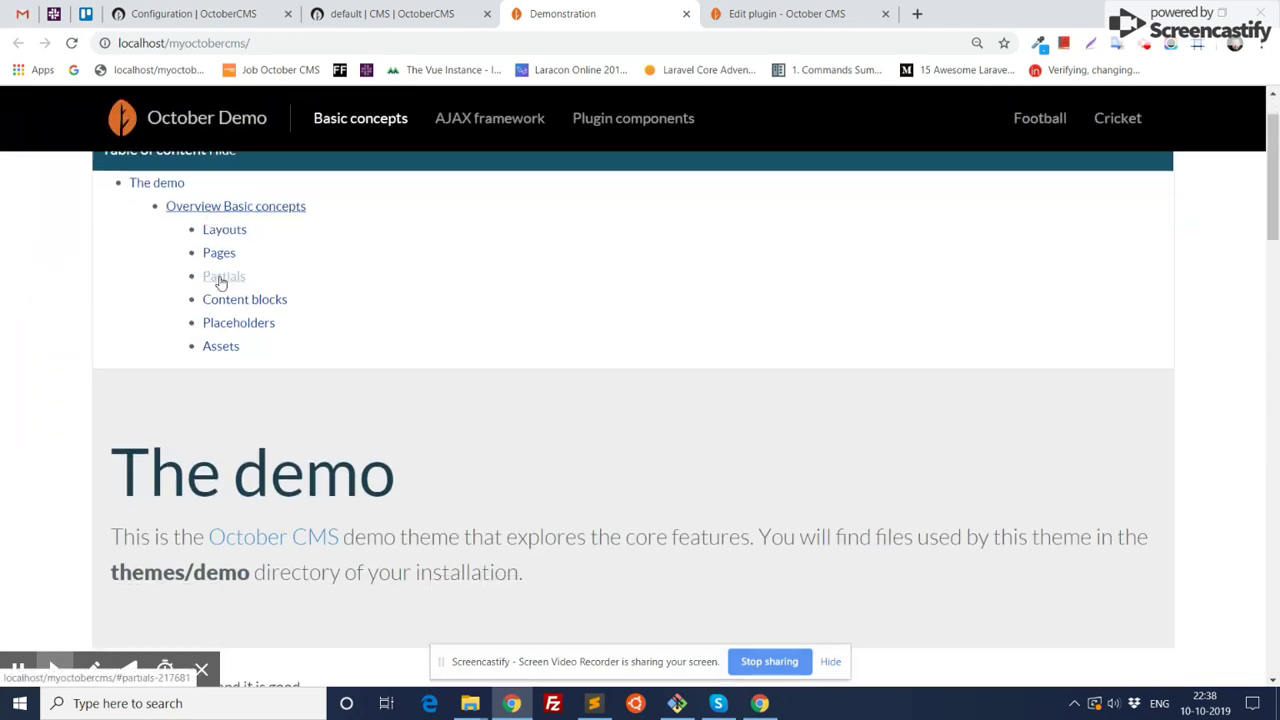
pyautogui.scroll(4, 213, 265)
pyautogui.scroll(3, 289, 277)
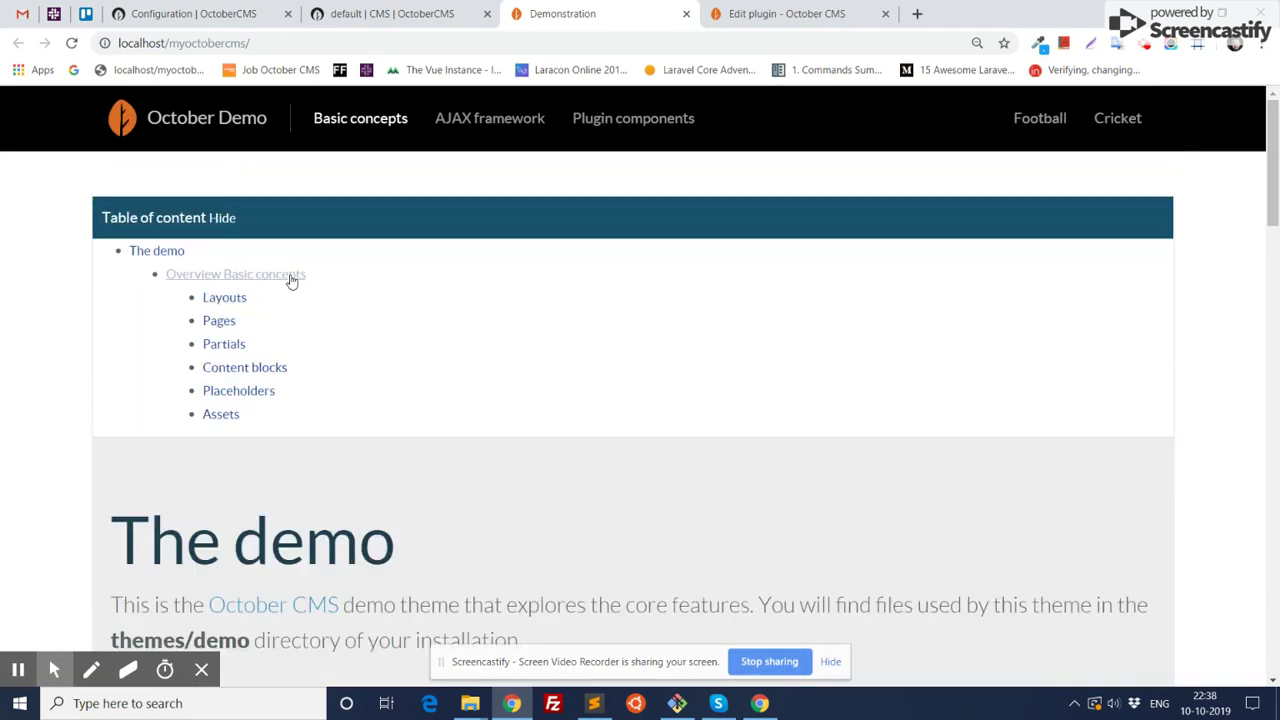
pyautogui.scroll(-4, 306, 443)
pyautogui.scroll(4, 800, 370)
# Open the website's Football page and examine its table of content and article text
pyautogui.click(1043, 120)
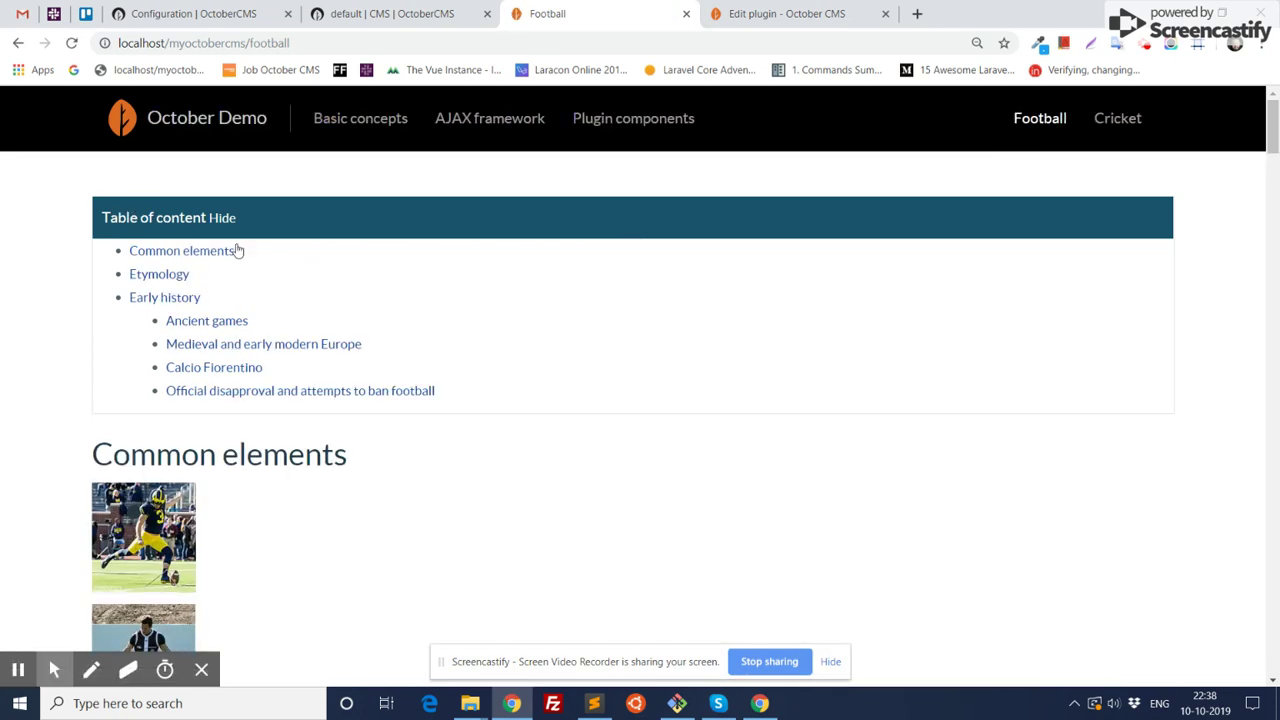
pyautogui.scroll(-7, 229, 346)
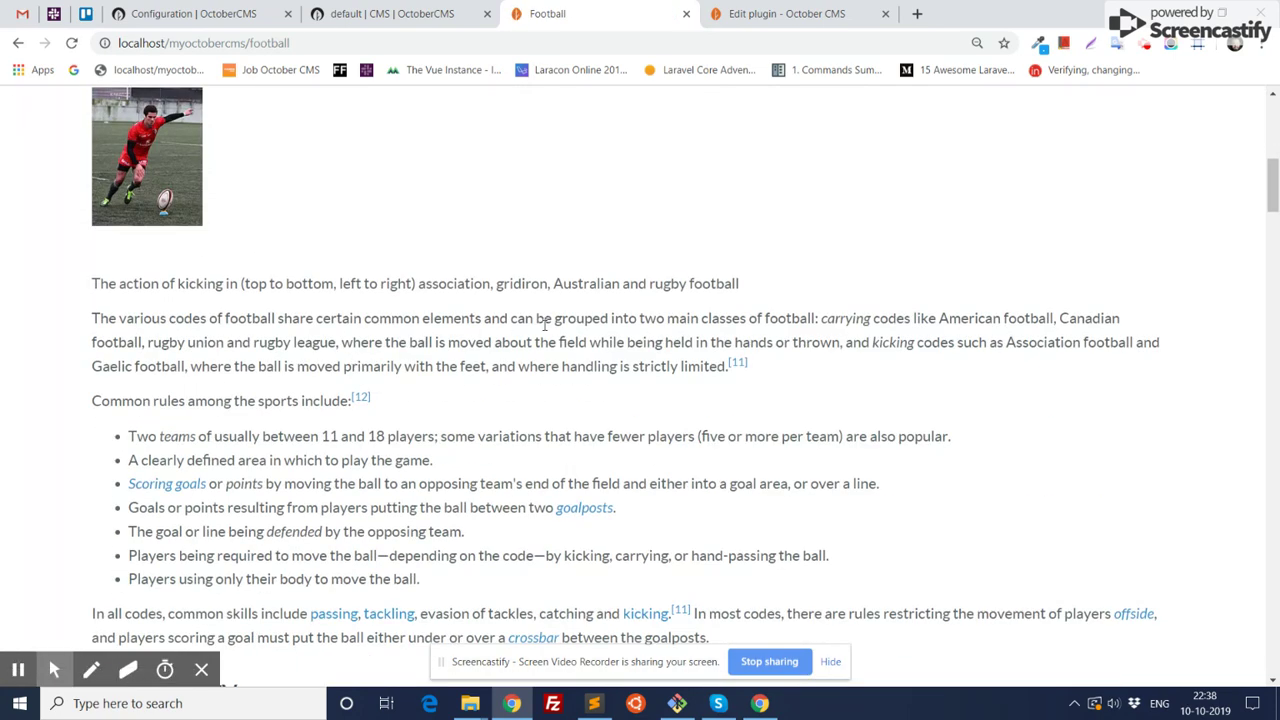
pyautogui.scroll(7, 545, 323)
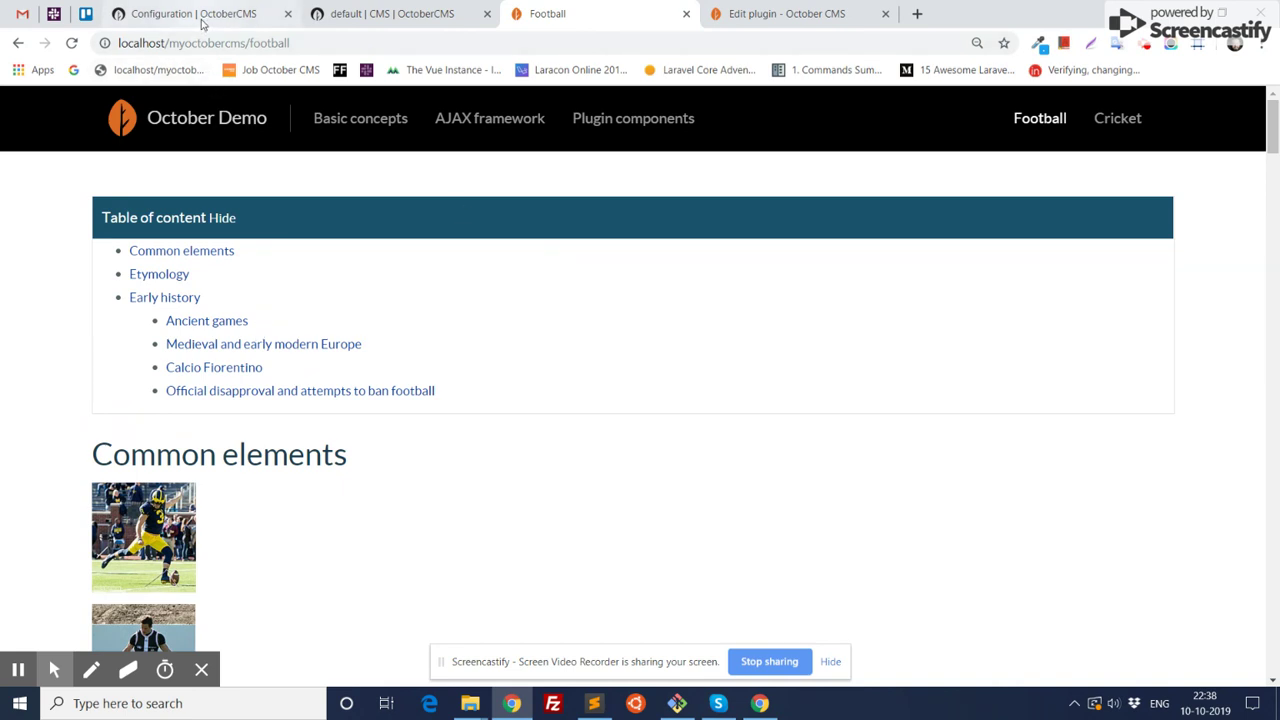
# Set the table of content position to Bottom in the plugin's general settings and save
pyautogui.click(185, 14)
pyautogui.click(549, 182)
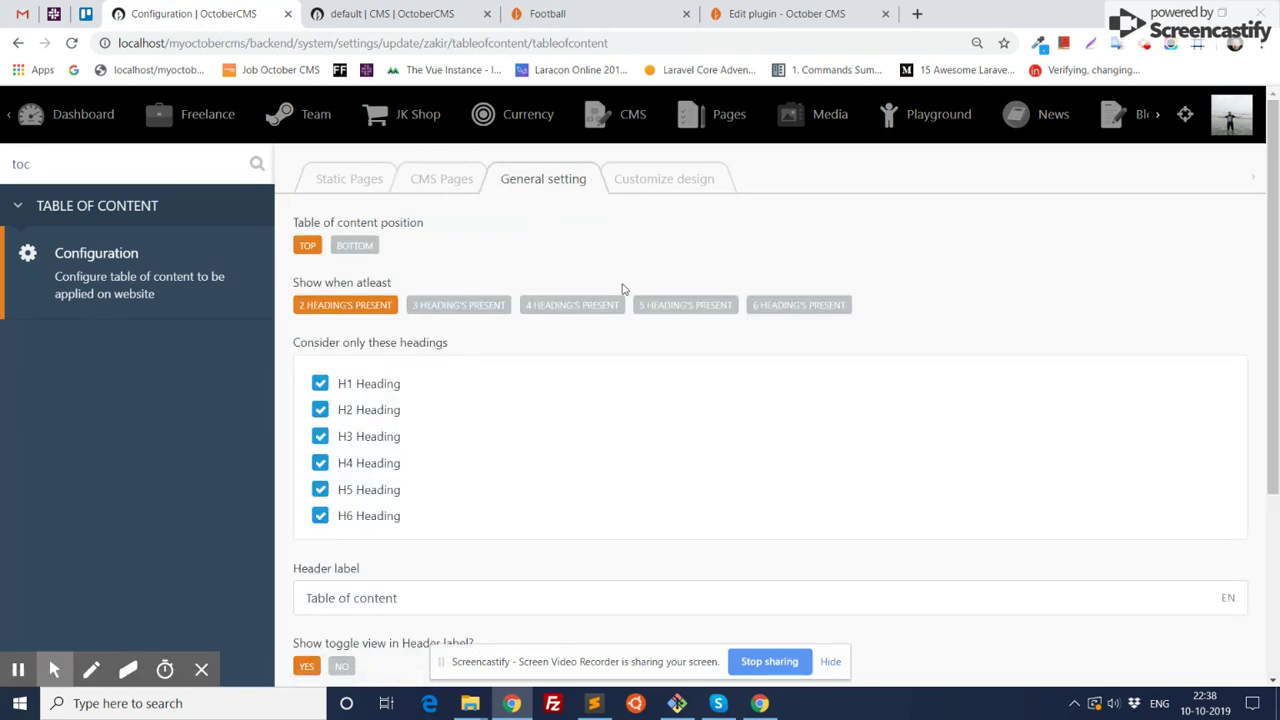
pyautogui.click(374, 245)
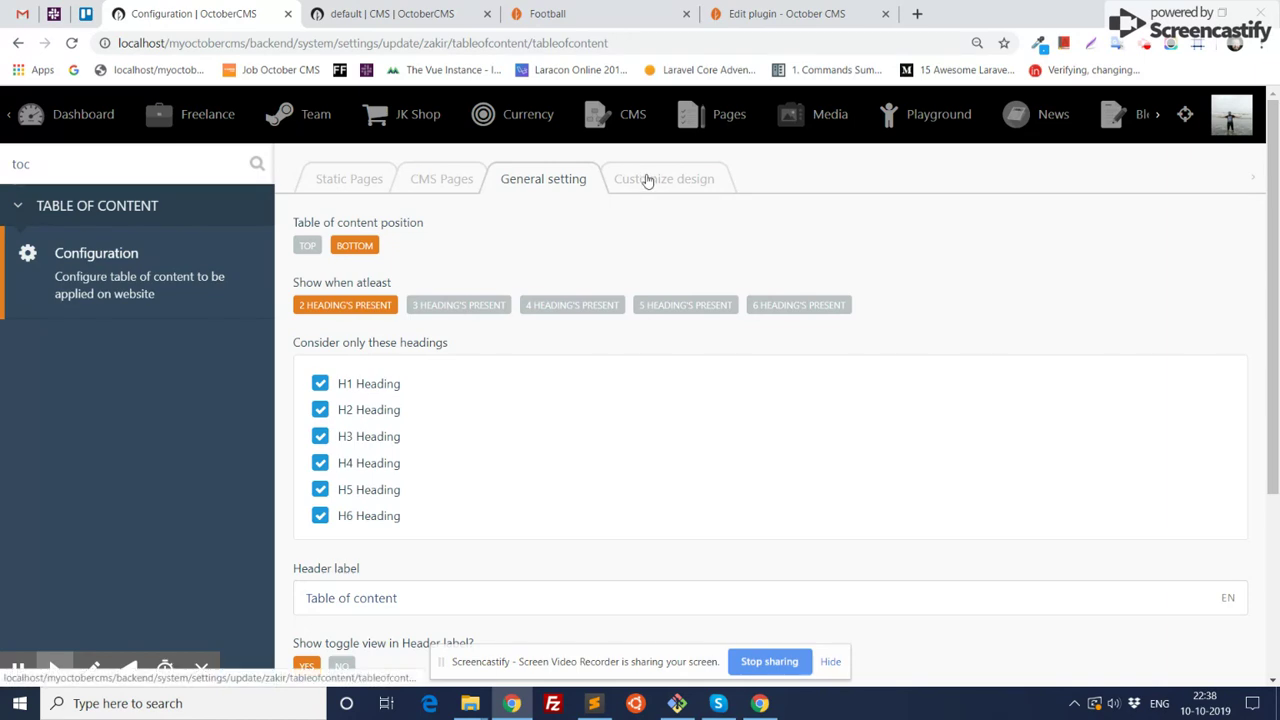
pyautogui.hotkey('ctrl', 's')
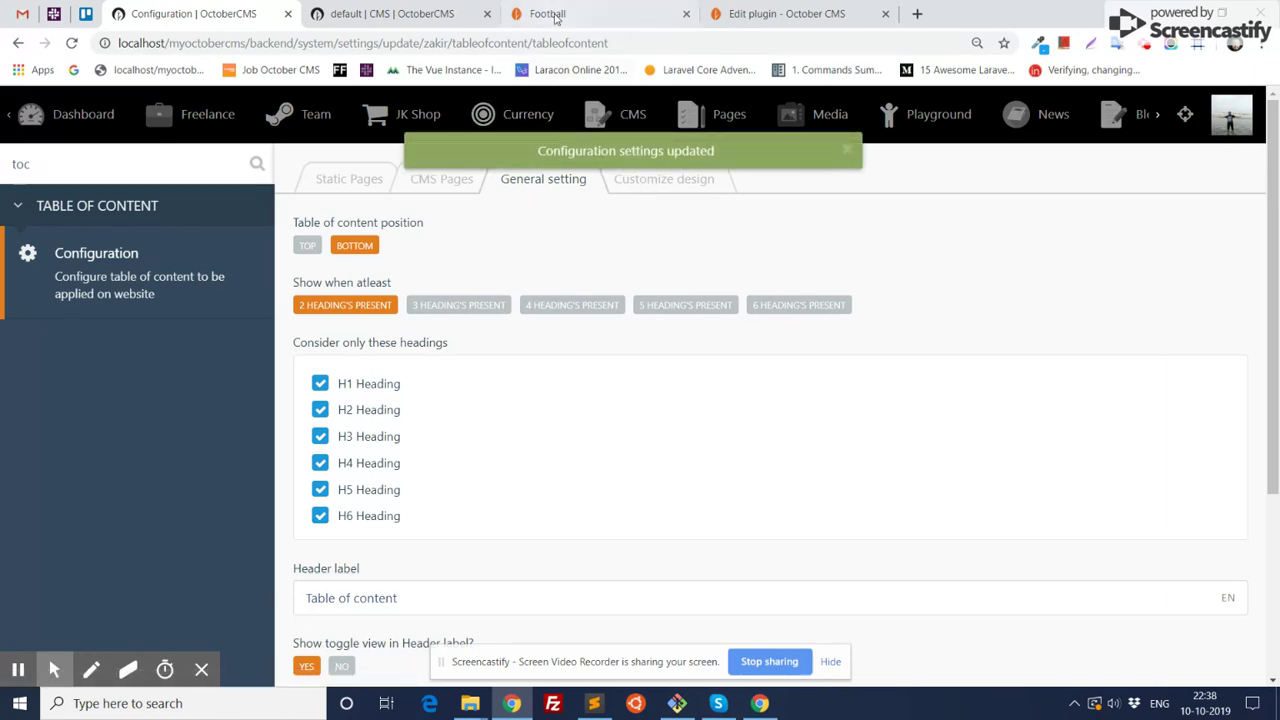
# Reload the Football page and check where the table of content is placed at the end of the article
pyautogui.click(547, 13)
pyautogui.press('F5')
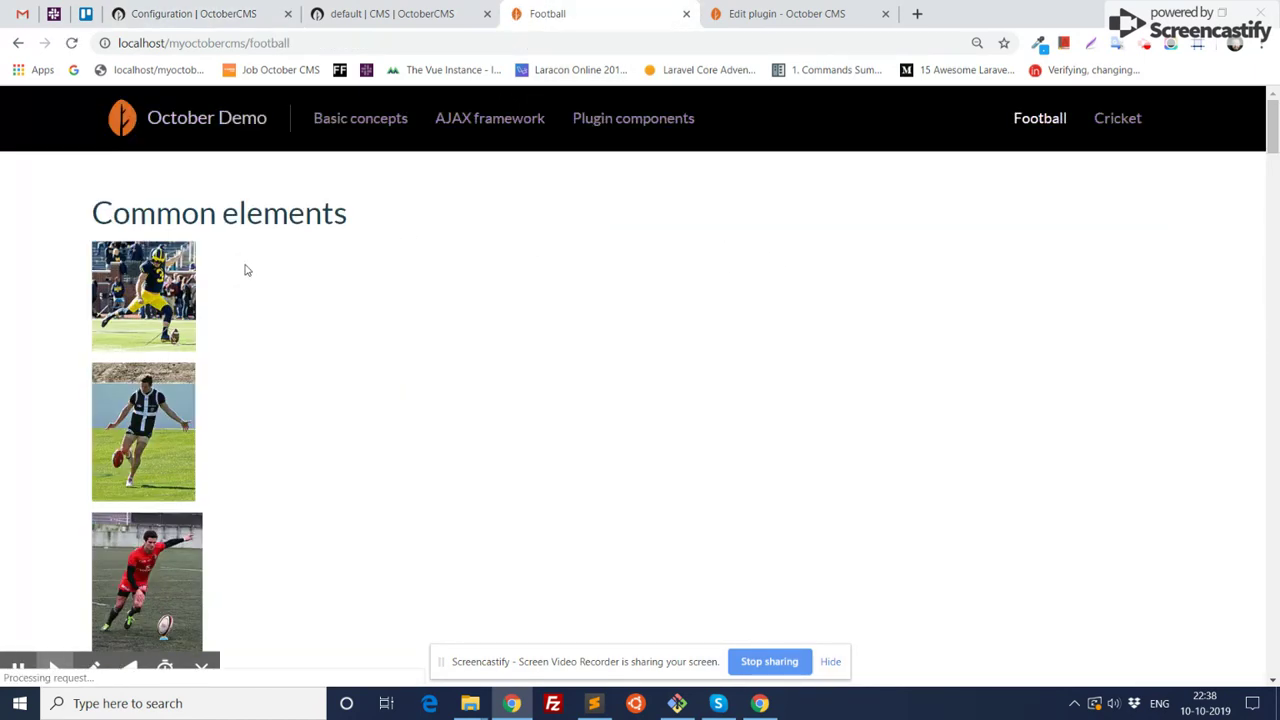
pyautogui.scroll(-20, 1274, 125)
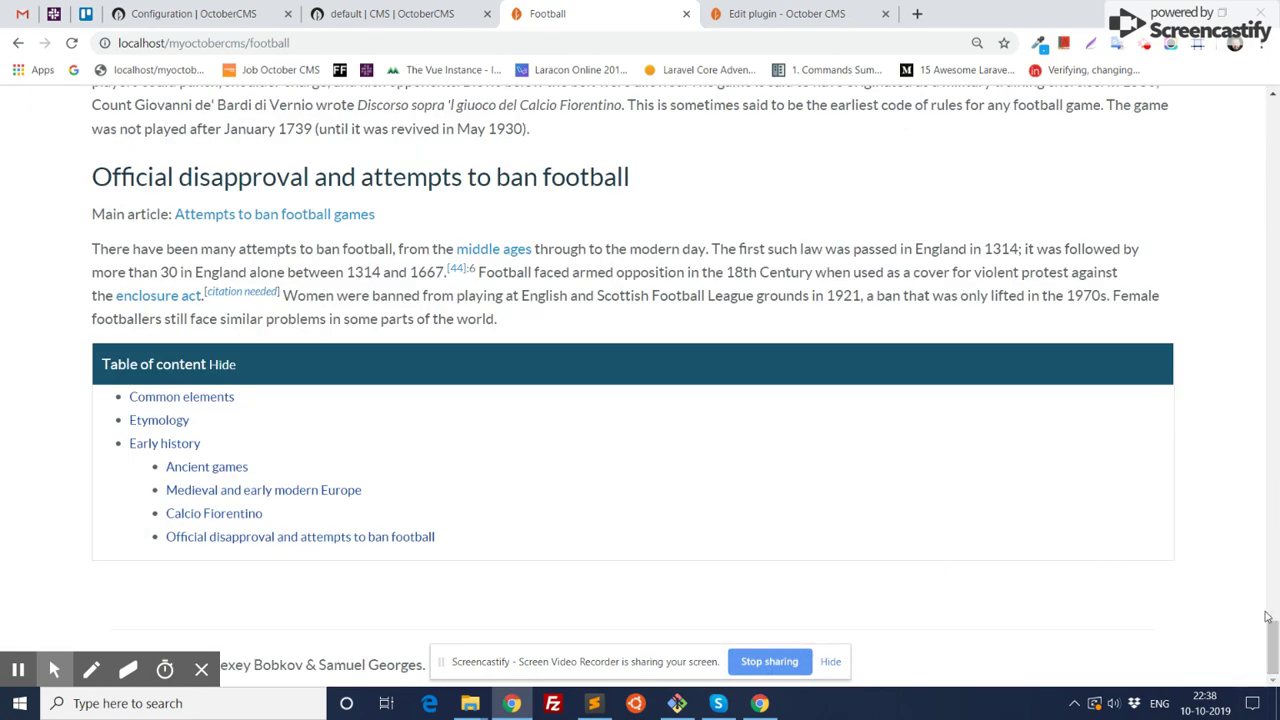
# Examine the design customization options of the table of content, including width, padding, float, colors and header section
pyautogui.click(218, 20)
pyautogui.click(636, 182)
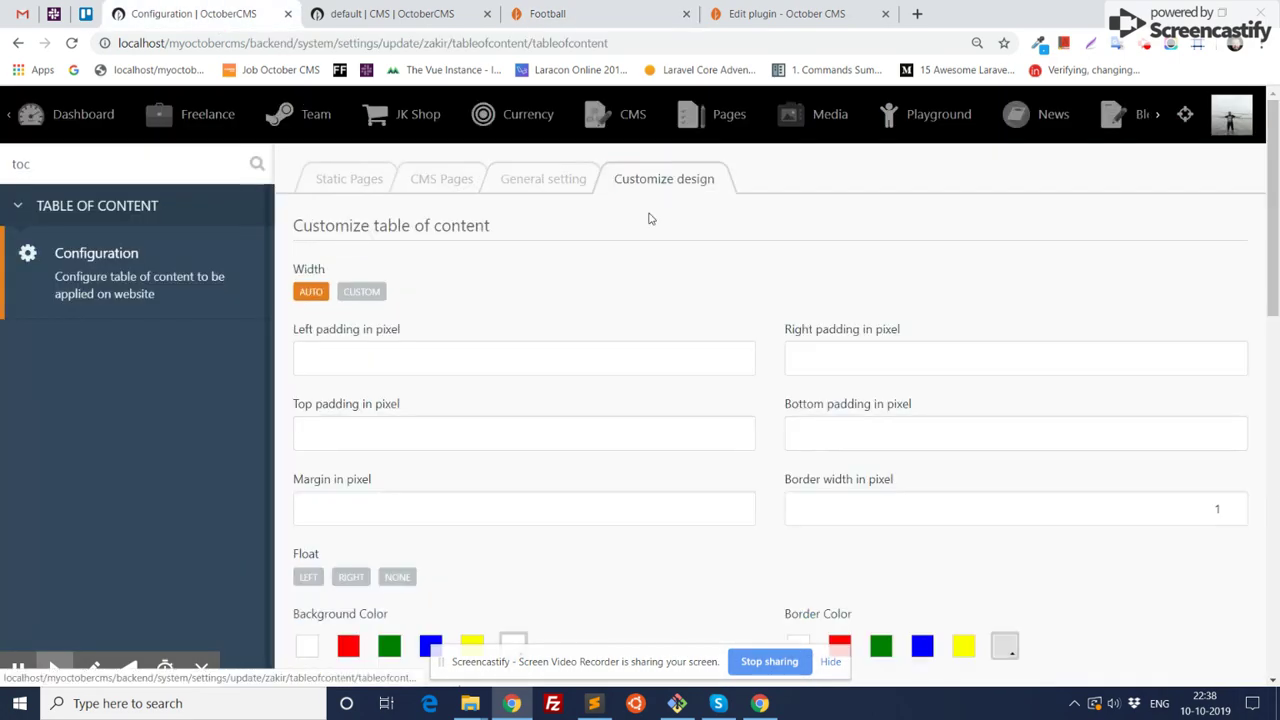
pyautogui.scroll(-1, 529, 424)
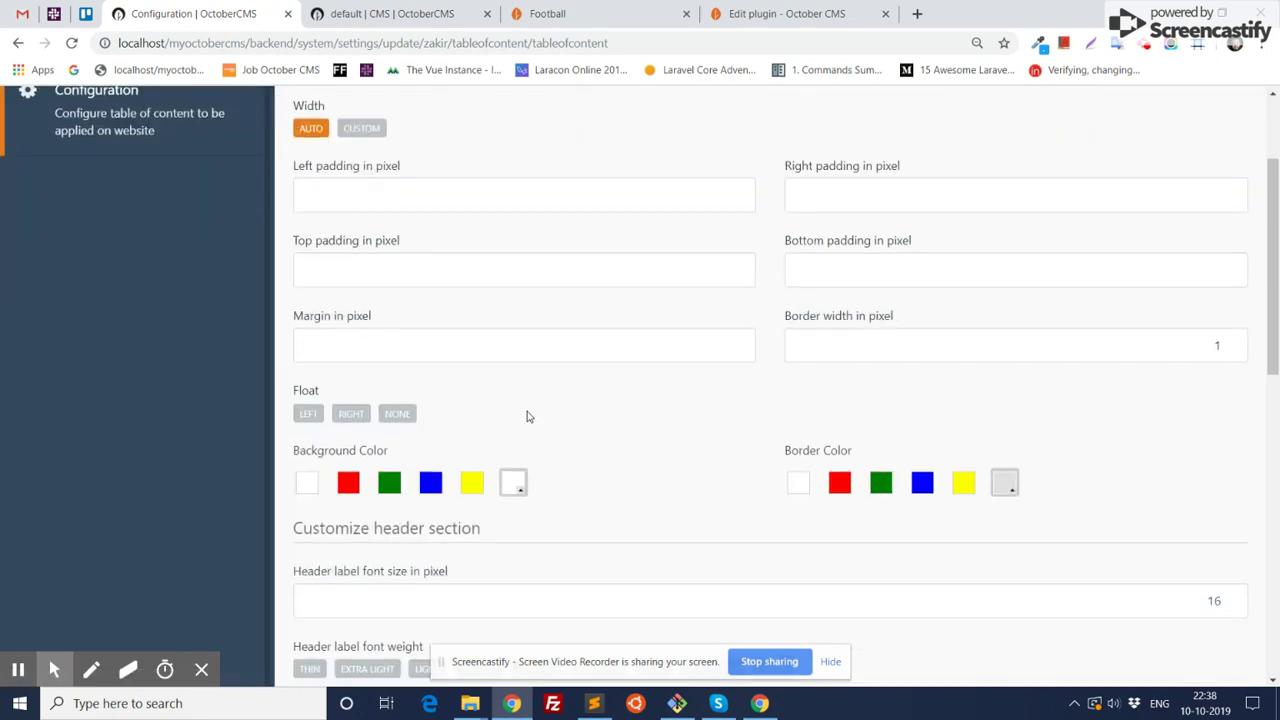
pyautogui.scroll(-9, 529, 424)
pyautogui.scroll(3, 617, 349)
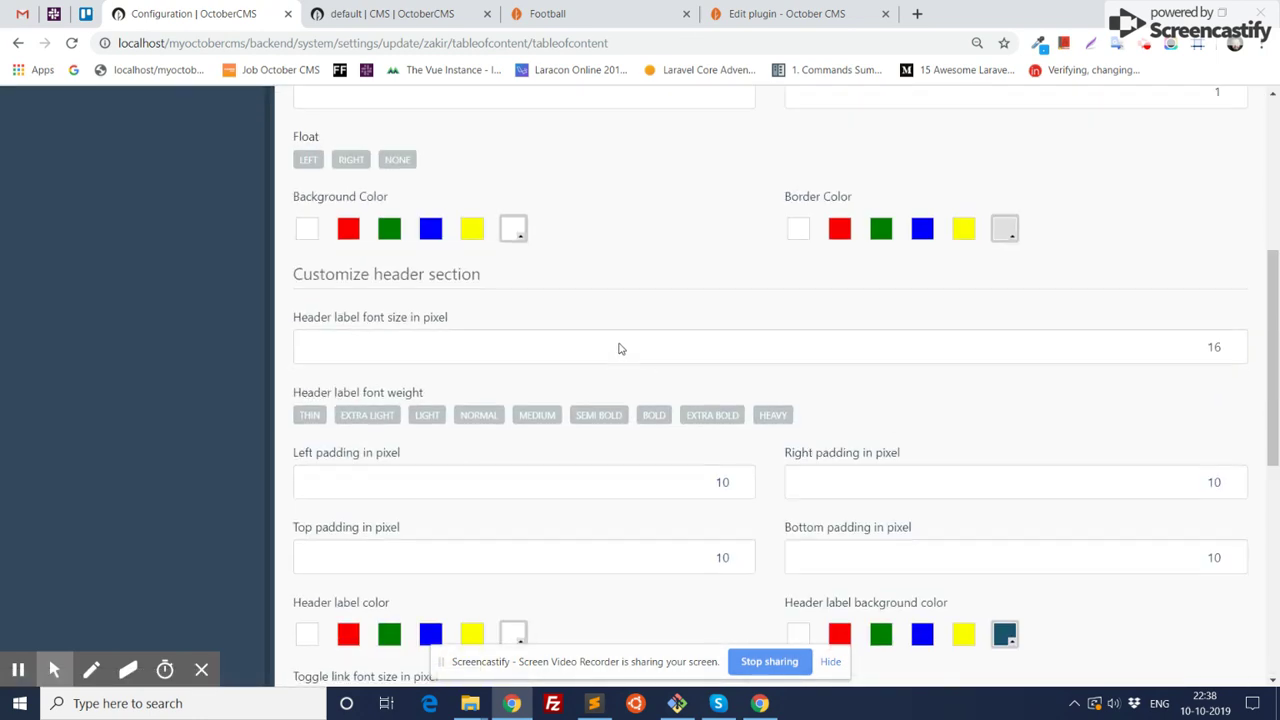
pyautogui.scroll(5, 617, 349)
# Set the table of content position to Top, save the configuration, and return to the Football page
pyautogui.click(548, 13)
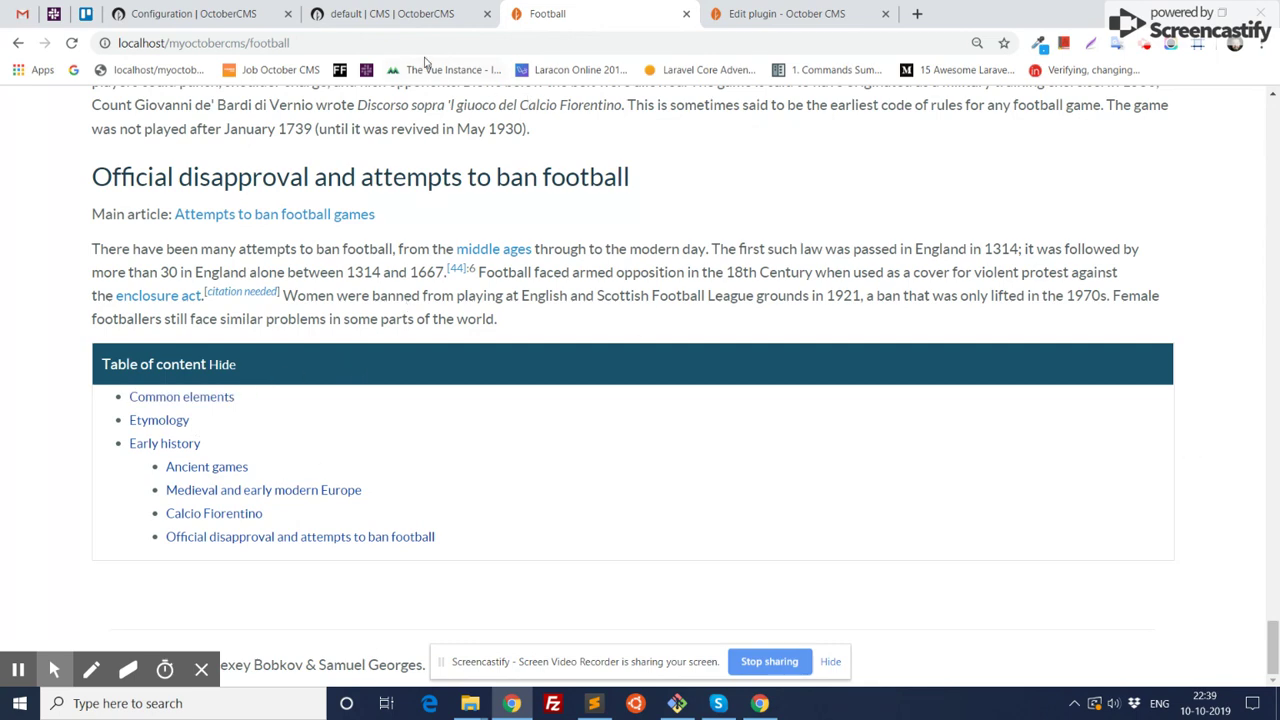
pyautogui.click(195, 14)
pyautogui.click(560, 177)
pyautogui.click(307, 246)
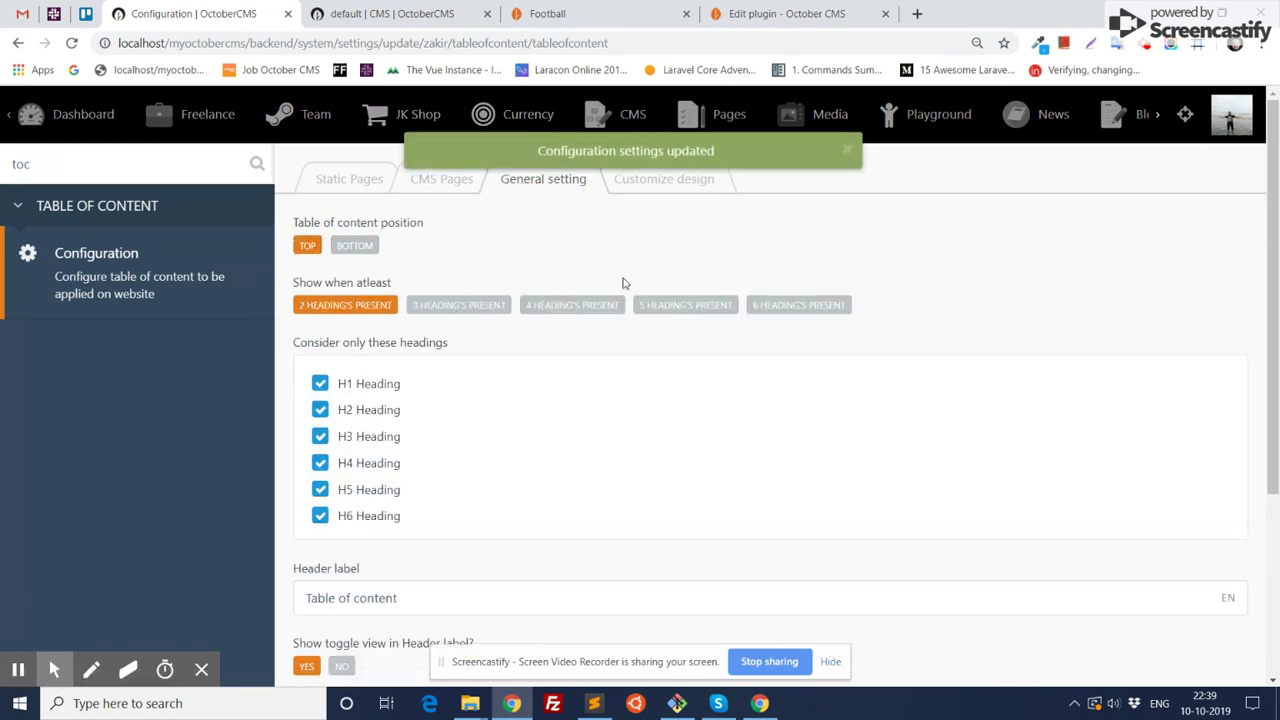
pyautogui.click(560, 14)
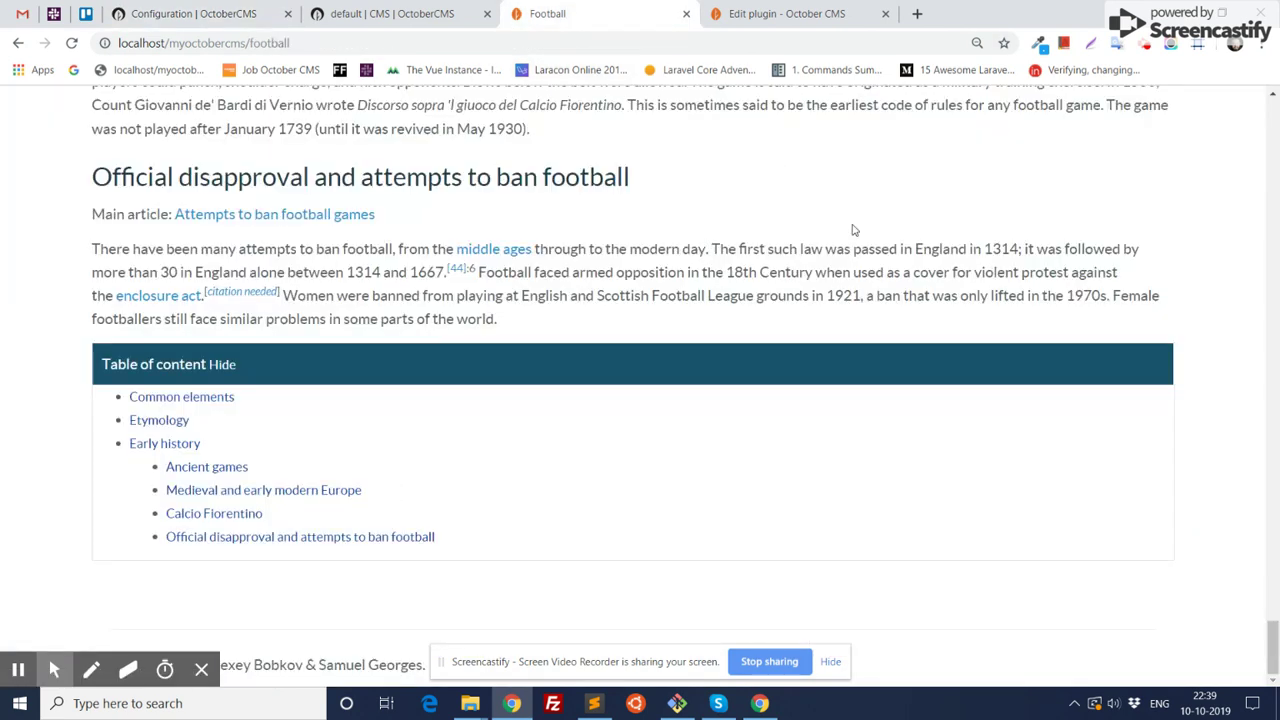
# Reload the Football page and check where the table of content sits relative to the article's first heading and images
pyautogui.moveTo(1274, 622); pyautogui.dragTo(949, 269)
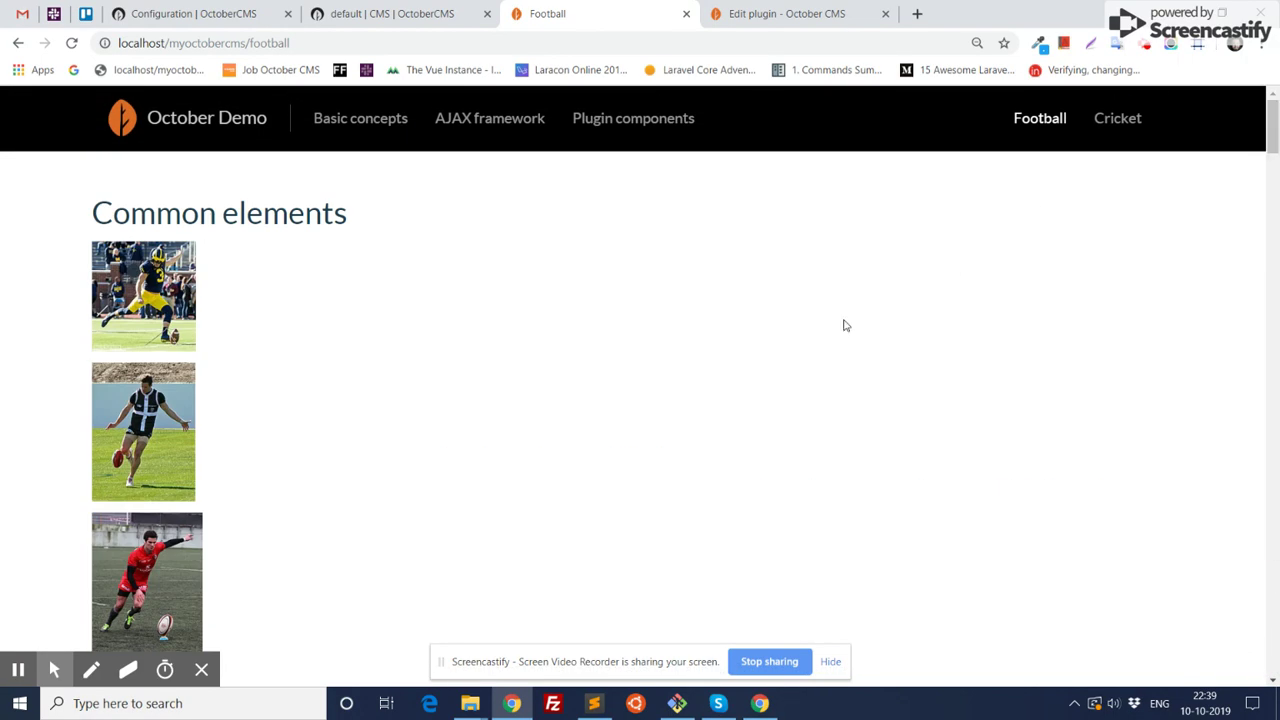
pyautogui.press('F5')
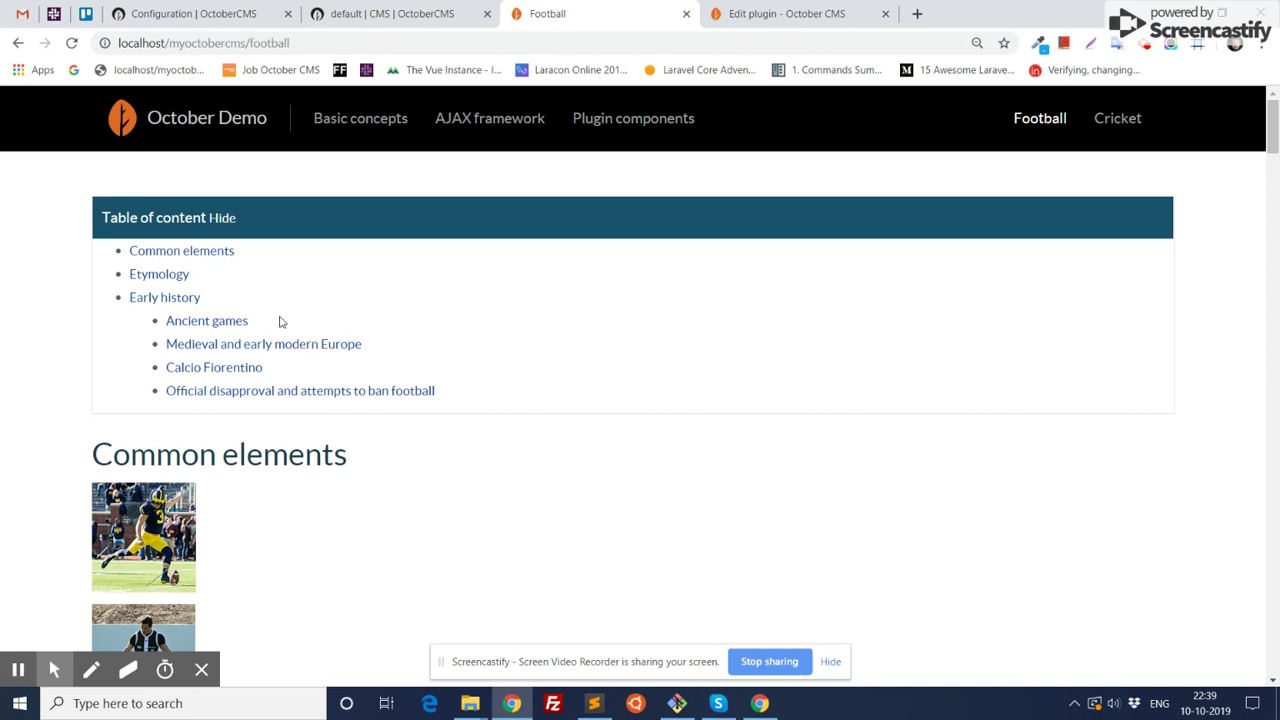
pyautogui.scroll(-3, 280, 321)
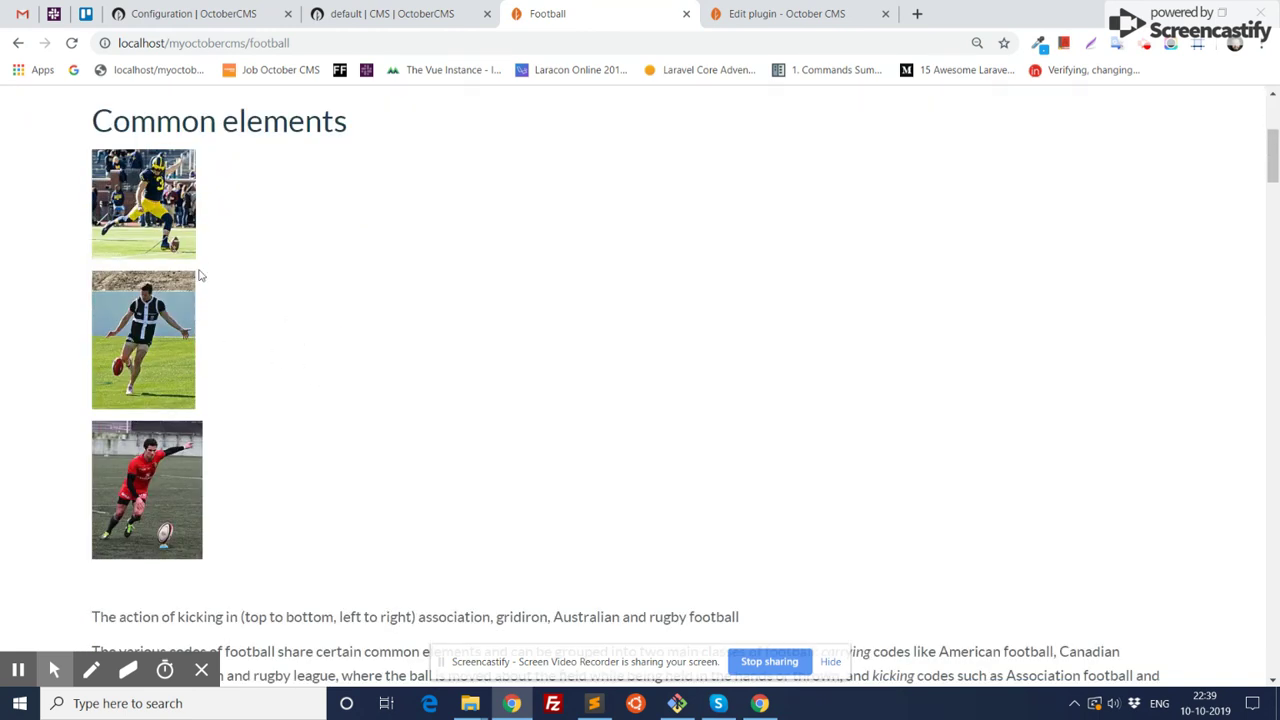
pyautogui.scroll(-2, 281, 534)
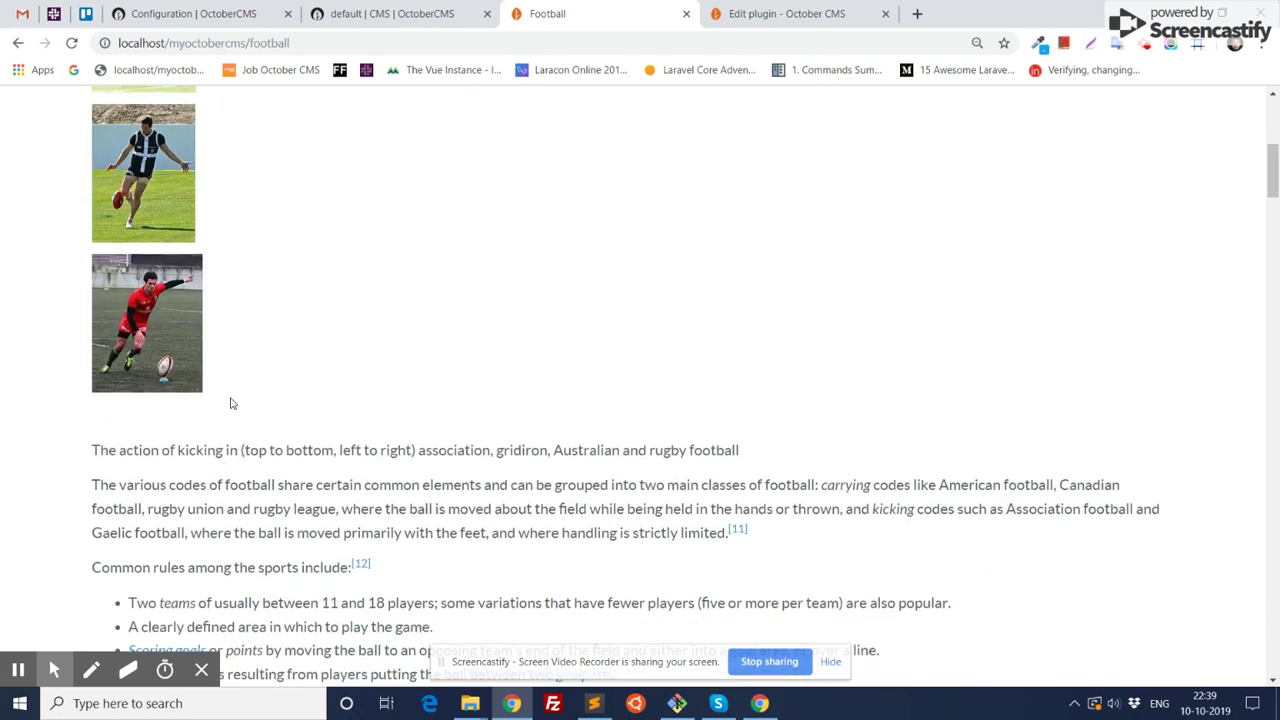
pyautogui.scroll(4, 250, 425)
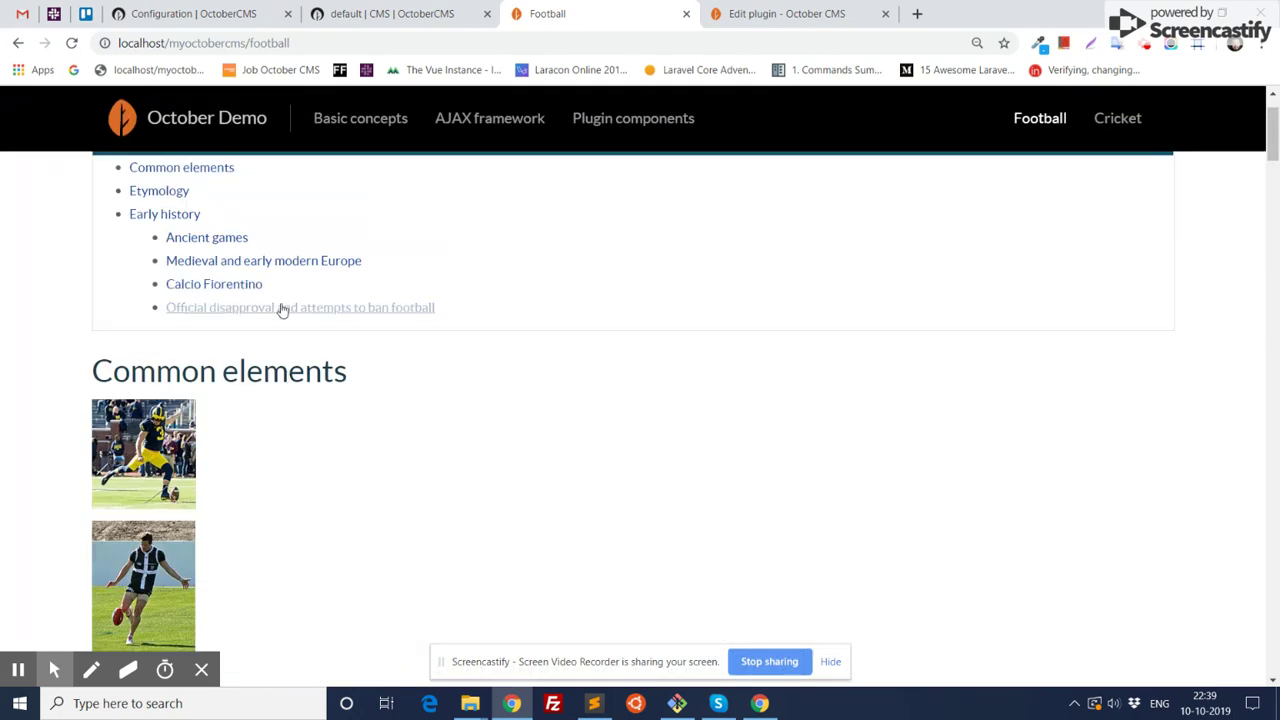
pyautogui.scroll(-2, 320, 340)
pyautogui.scroll(3, 290, 325)
pyautogui.scroll(-2, 300, 350)
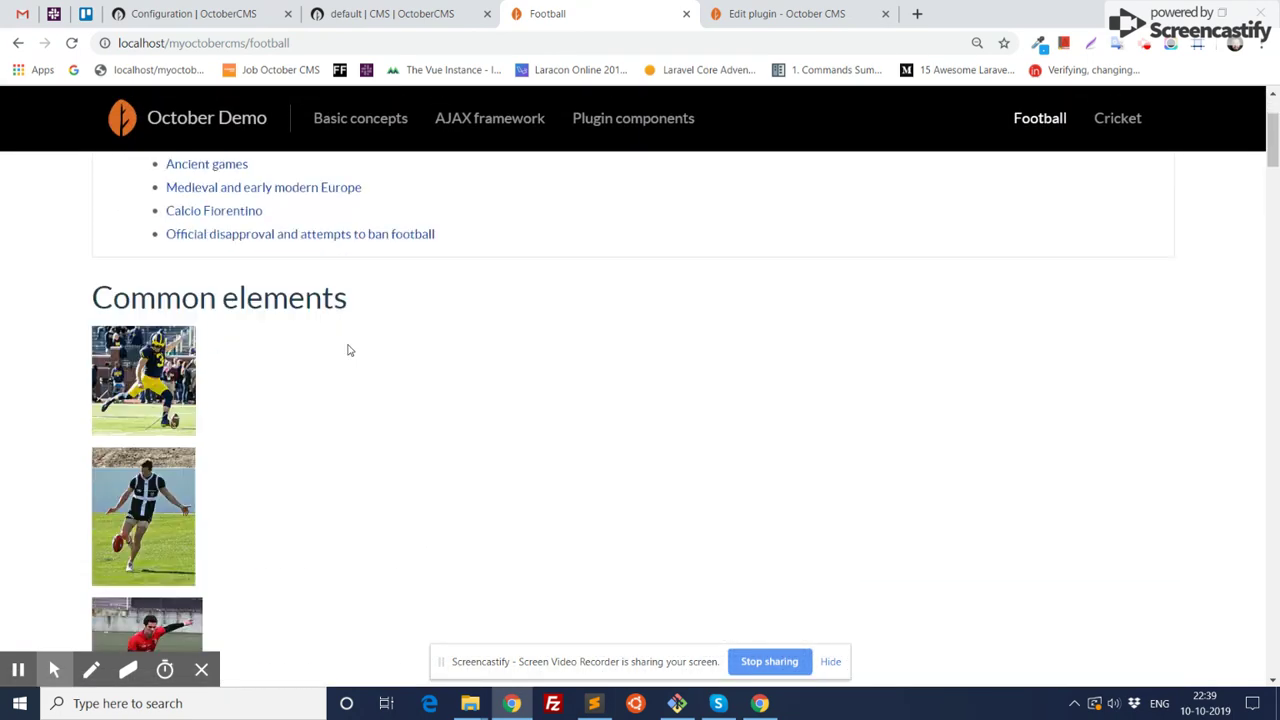
pyautogui.scroll(-3, 238, 509)
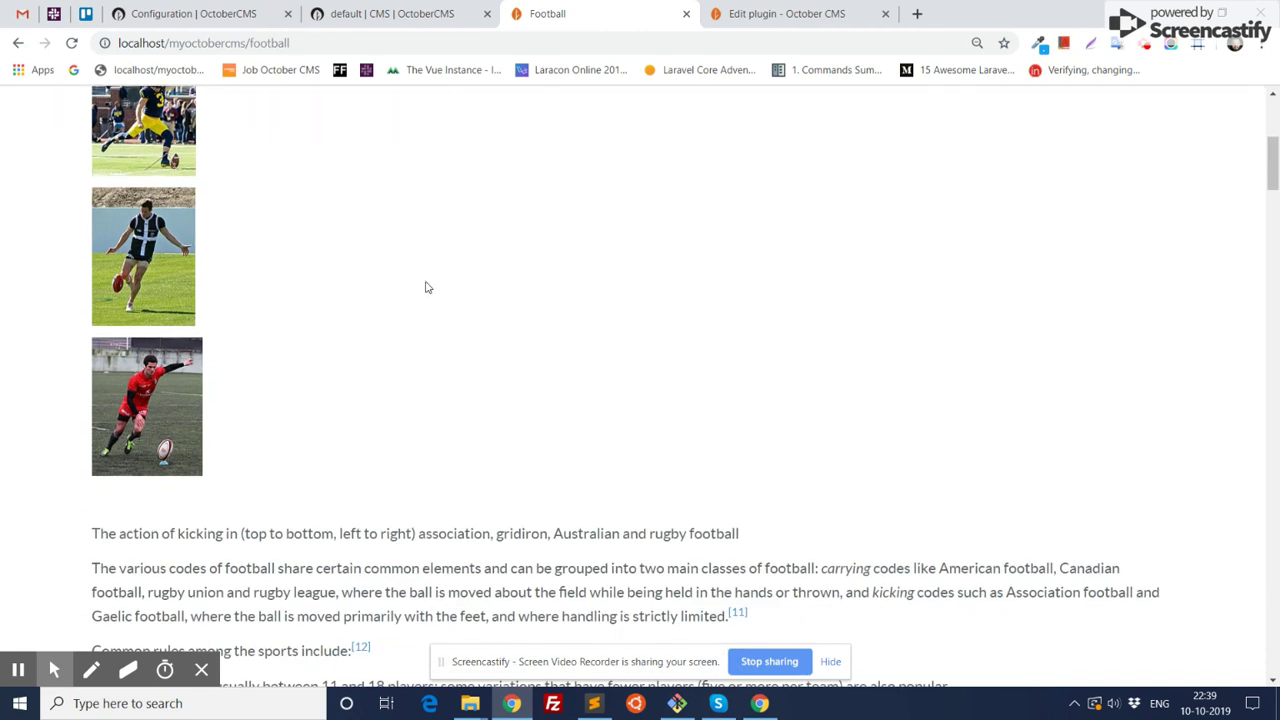
# Open the static Football page for editing and insert the Table of content snippet into its content
pyautogui.click(210, 13)
pyautogui.click(740, 116)
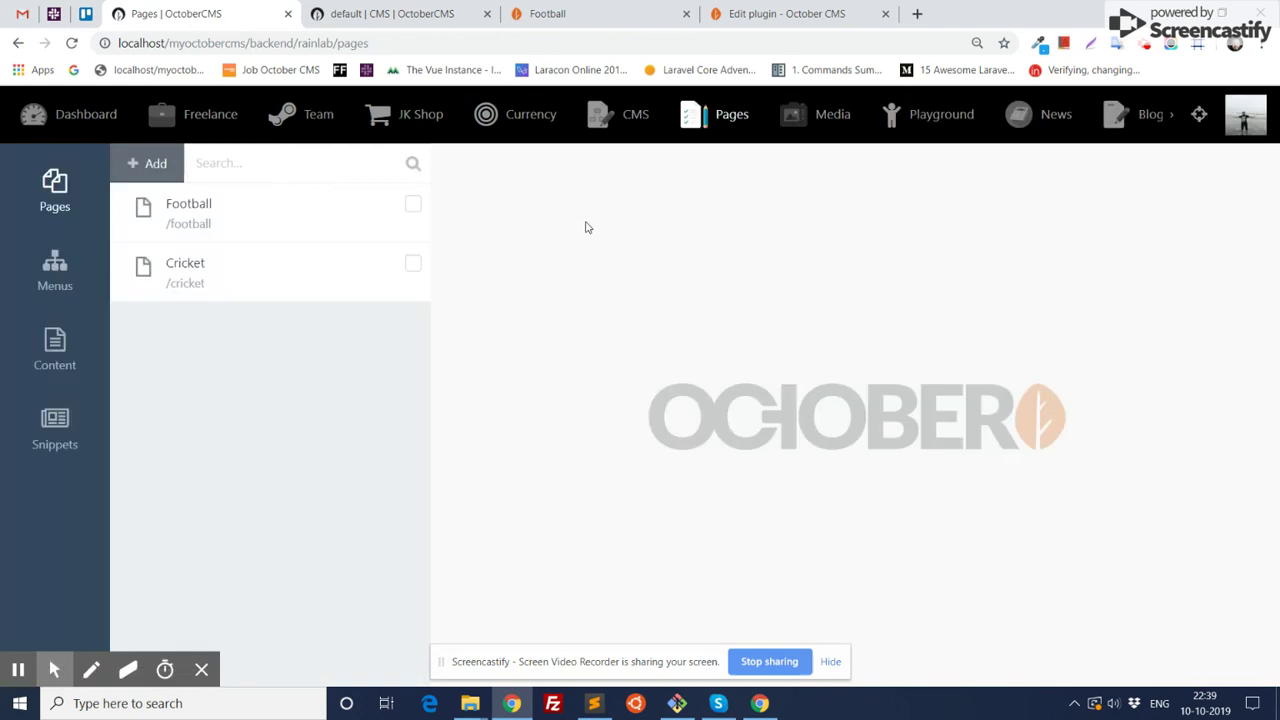
pyautogui.click(234, 208)
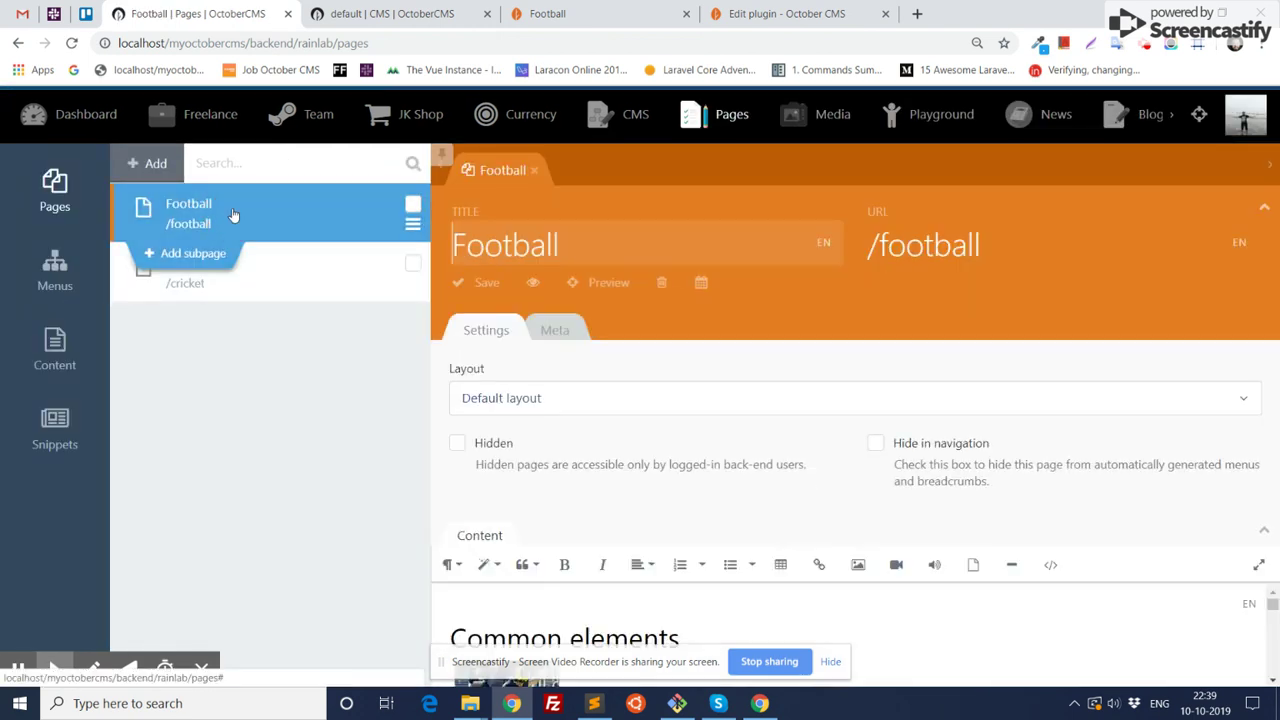
pyautogui.click(54, 432)
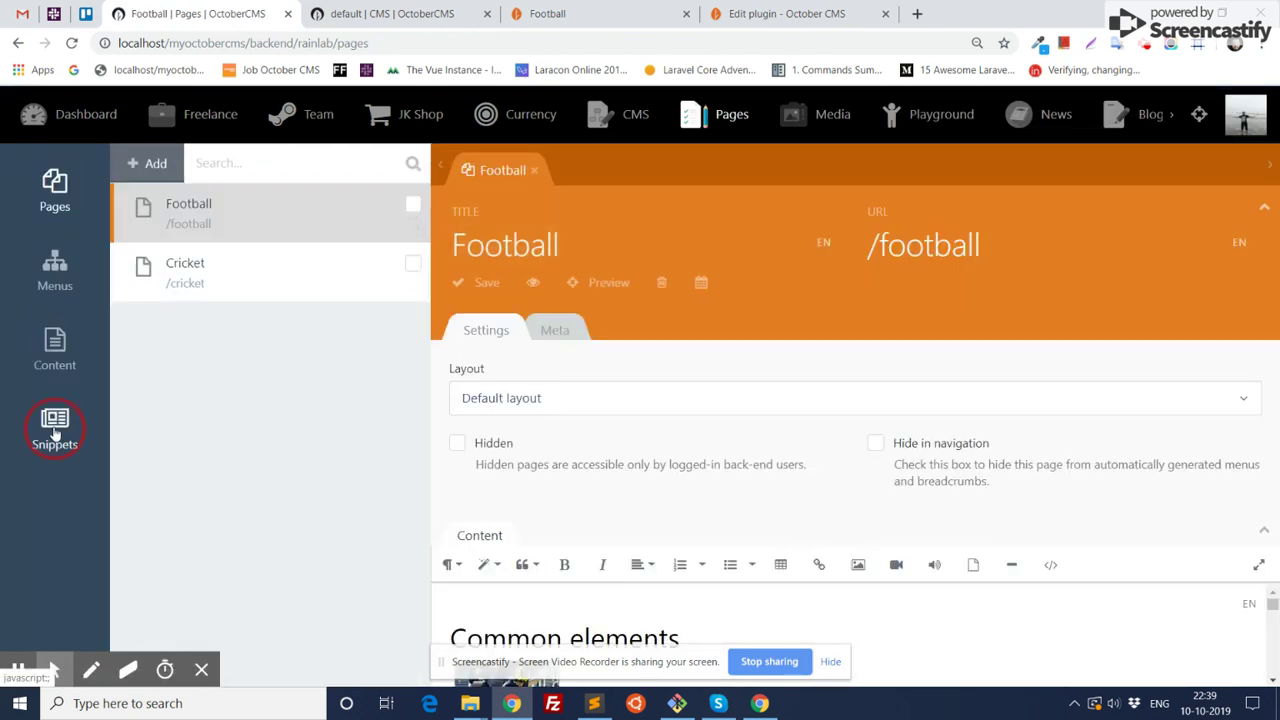
pyautogui.click(220, 206)
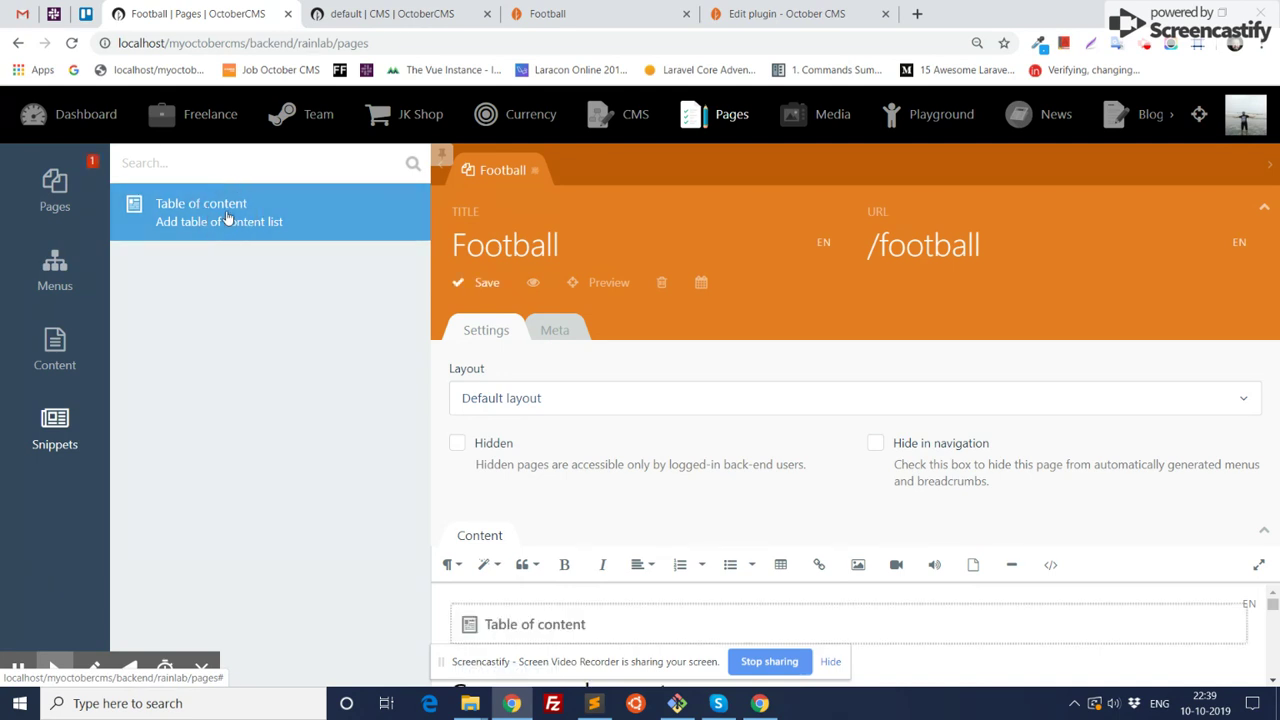
# Enlarge the content editor to full screen, move the Table of content snippet directly below the third image, and save the page
pyautogui.click(1258, 565)
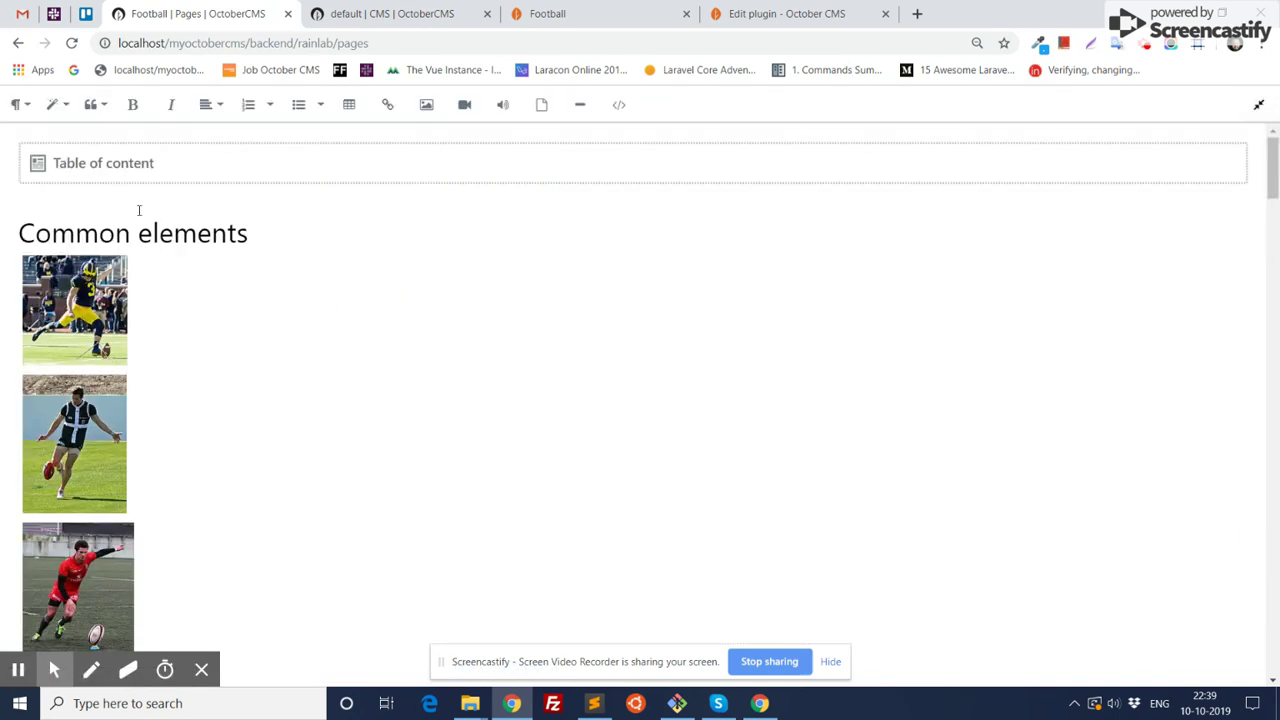
pyautogui.moveTo(36, 164); pyautogui.dragTo(240, 406)
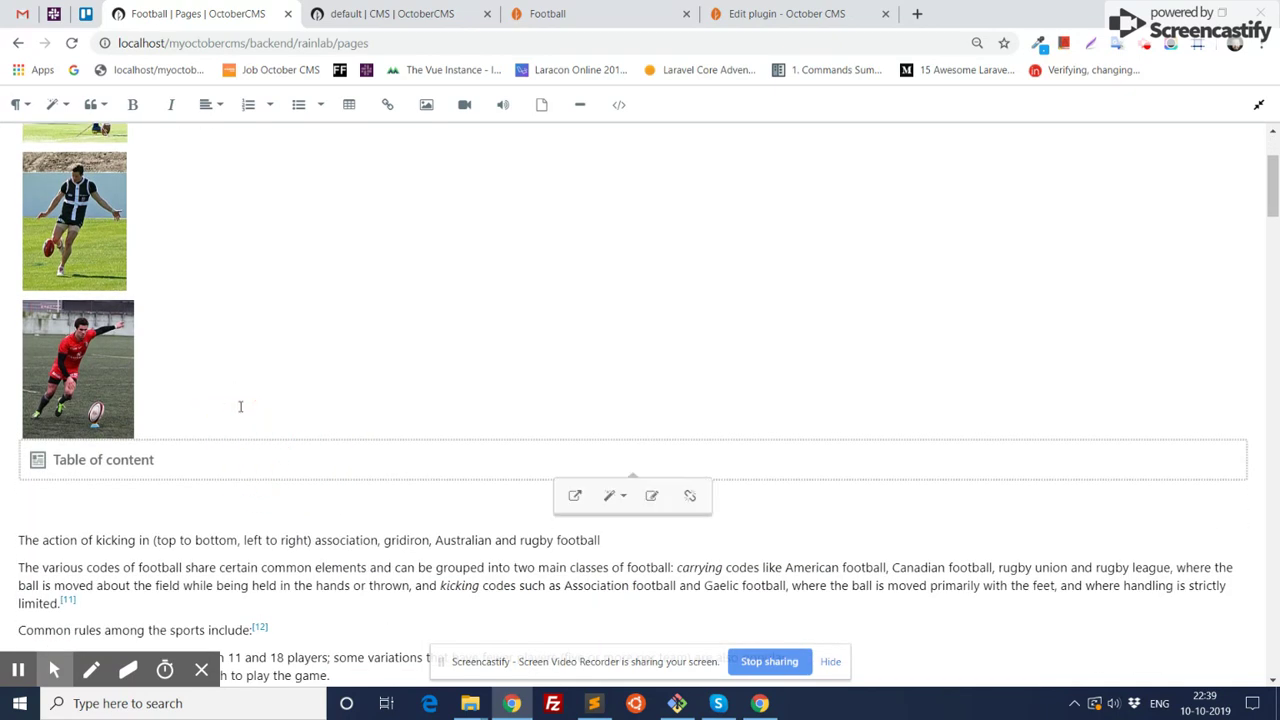
pyautogui.click(240, 406)
pyautogui.hotkey('ctrl', 's')
# Reload the Football page on the website and check the table of content's placement below the images
pyautogui.click(547, 13)
pyautogui.press('F5')
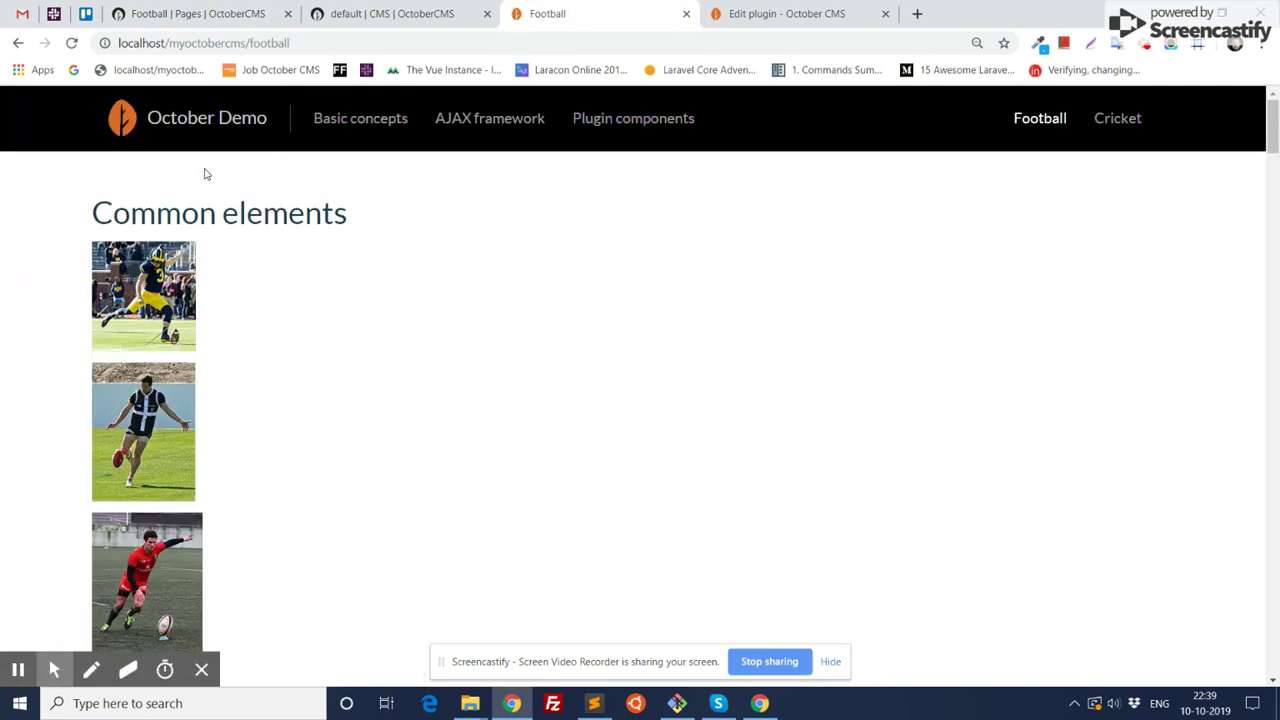
pyautogui.scroll(-4, 326, 254)
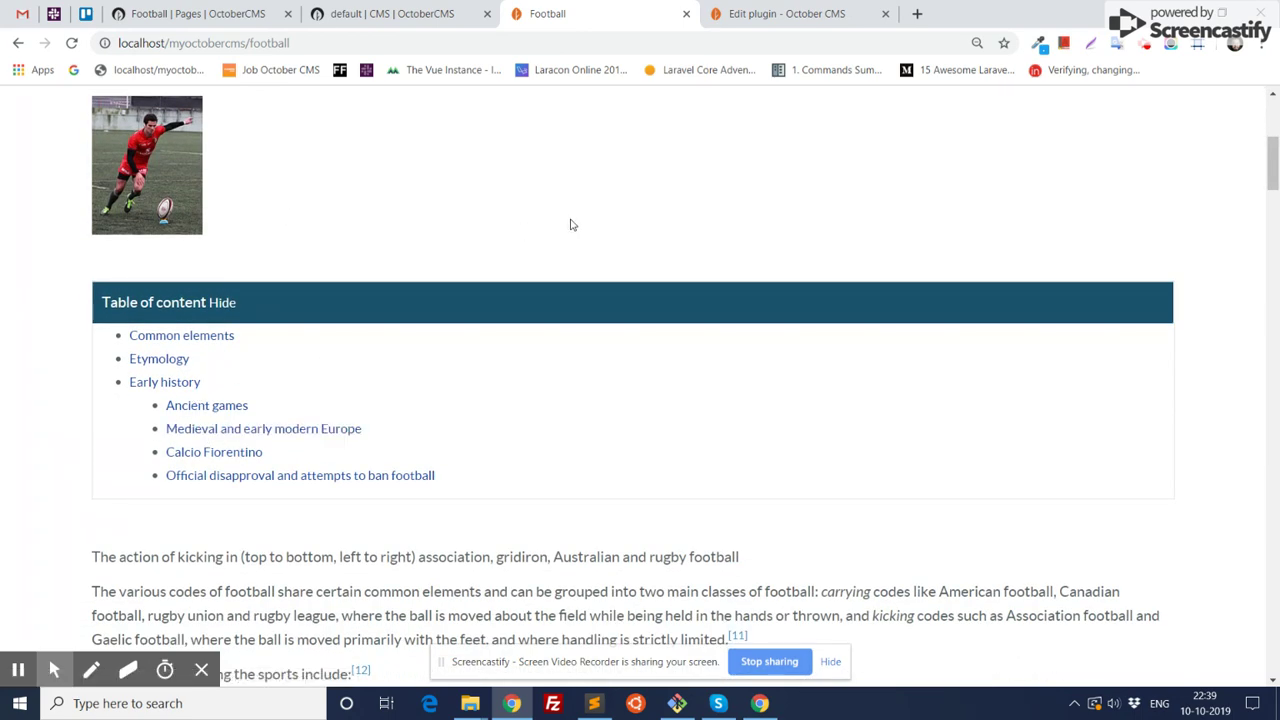
pyautogui.scroll(4, 570, 223)
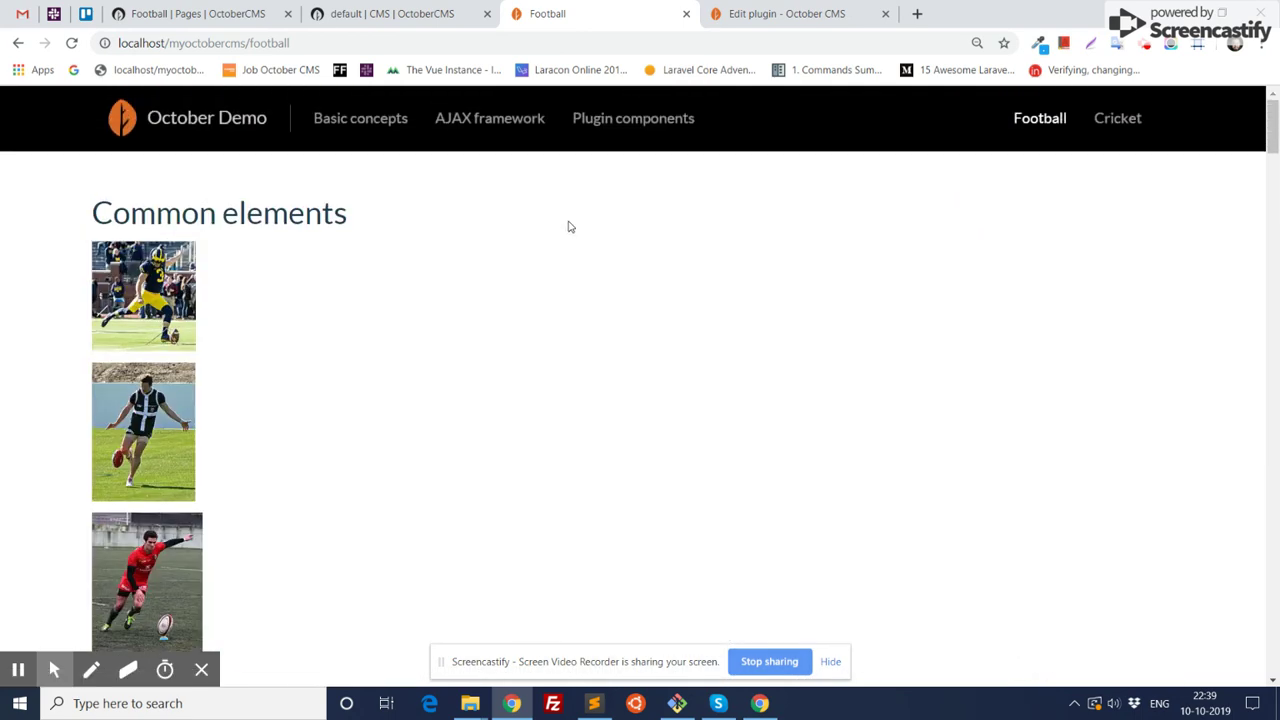
# View the Basic concepts page and compare its table of content with headings such as Partials
pyautogui.click(345, 119)
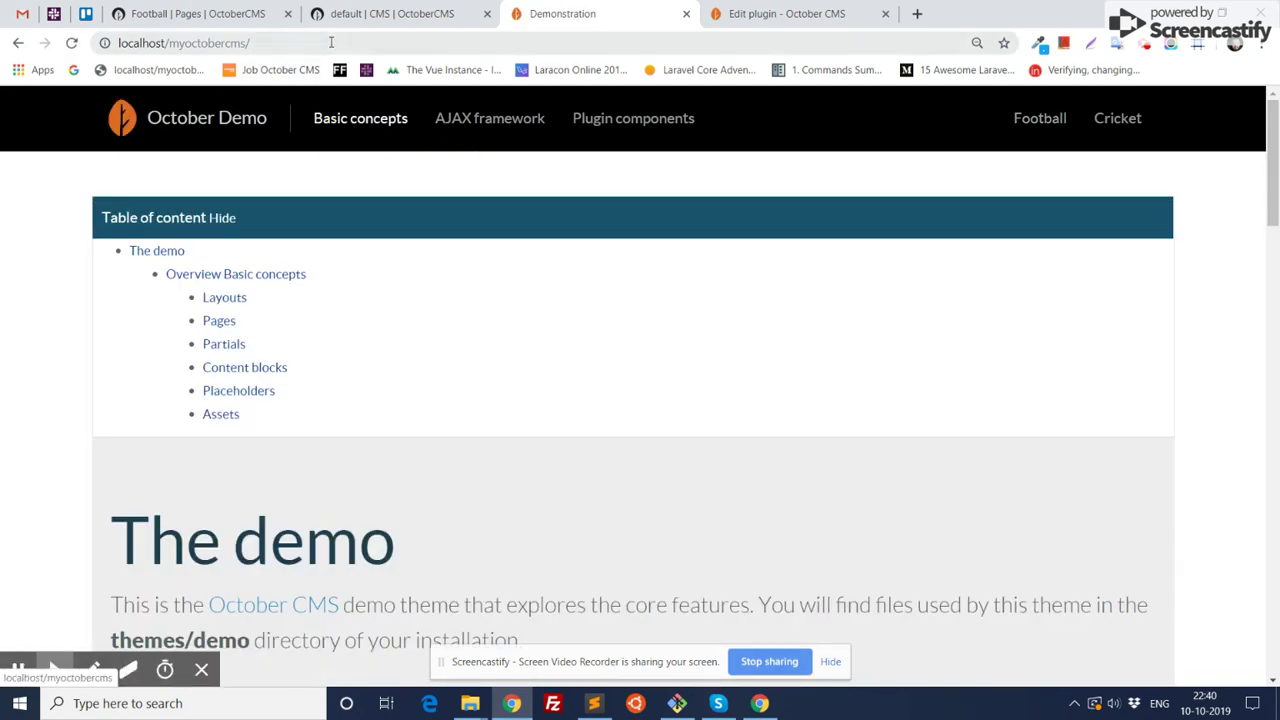
pyautogui.scroll(-14, 500, 290)
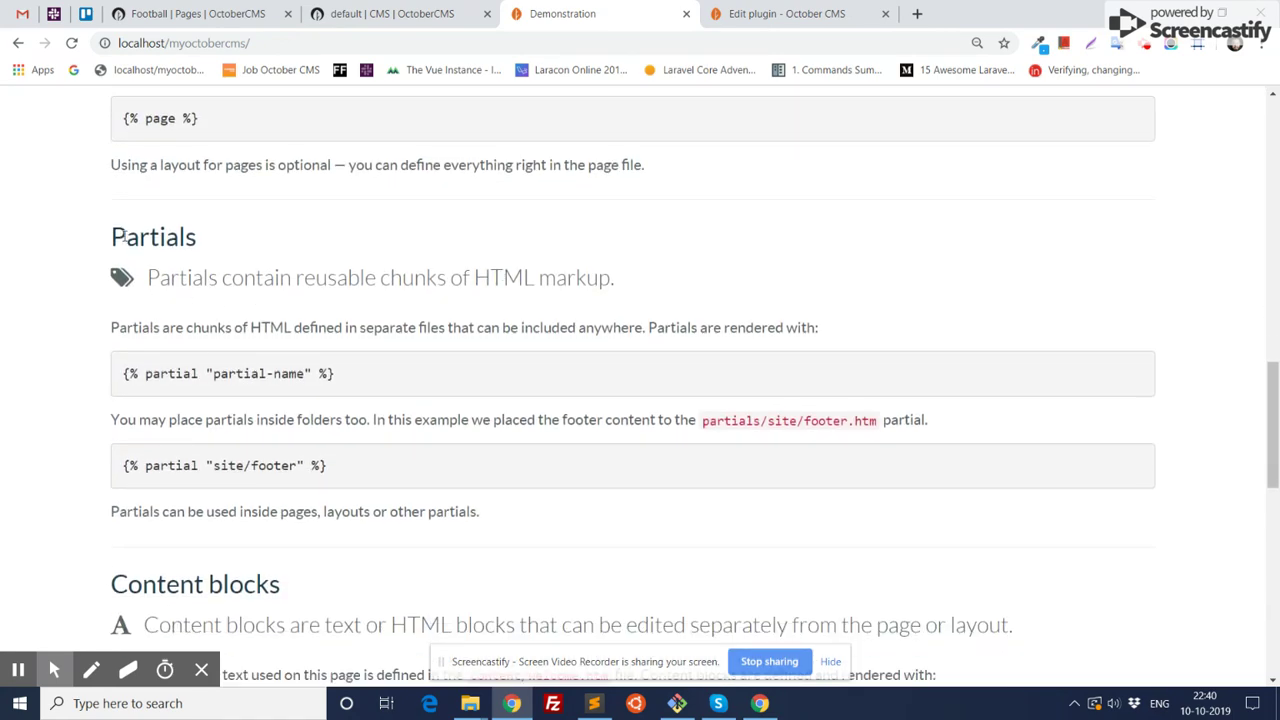
pyautogui.moveTo(124, 233); pyautogui.dragTo(500, 471)
pyautogui.moveTo(1274, 416); pyautogui.dragTo(1274, 100)
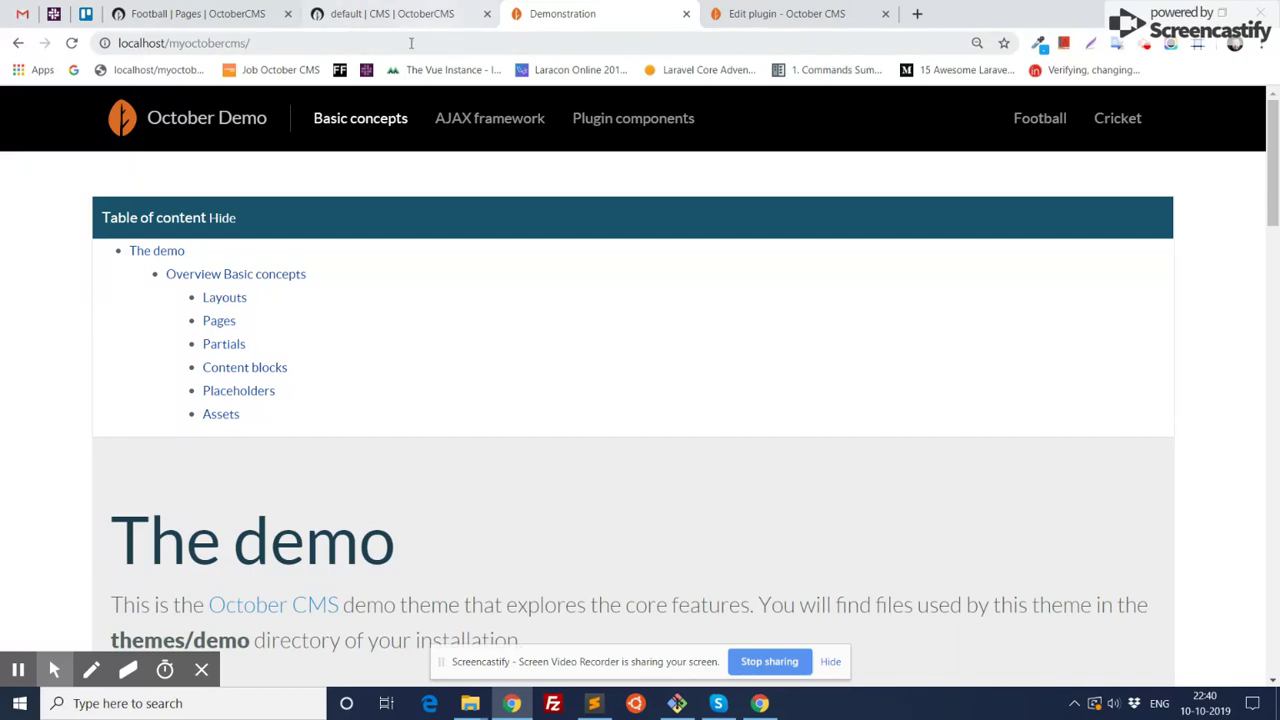
# Preview the CMS blog page and view the table of content on the "What is a Blog" post
pyautogui.click(400, 14)
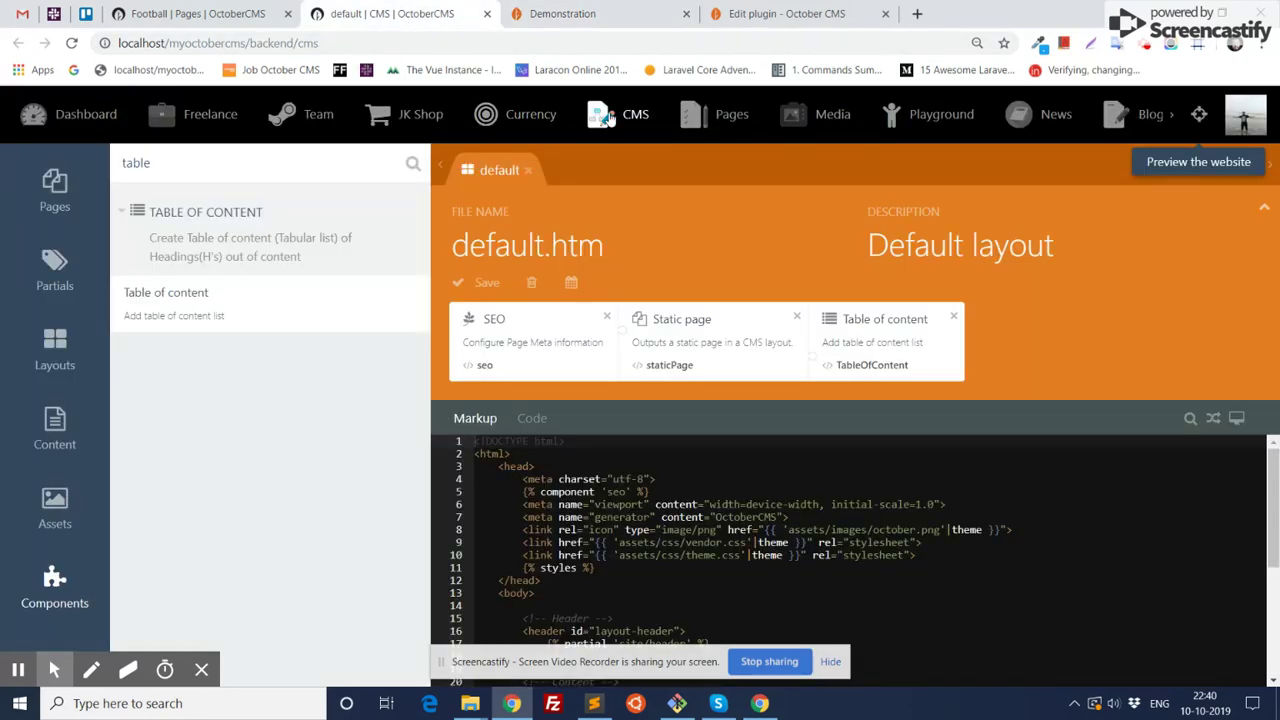
pyautogui.click(324, 311)
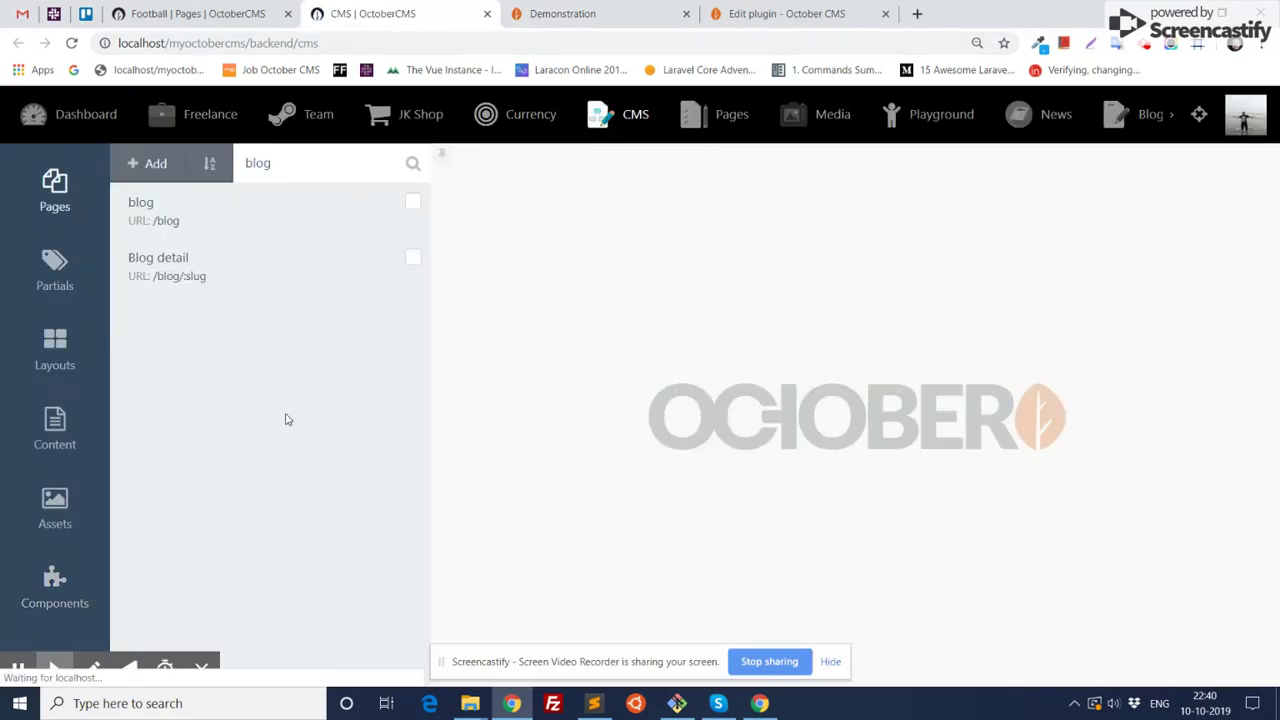
pyautogui.click(175, 210)
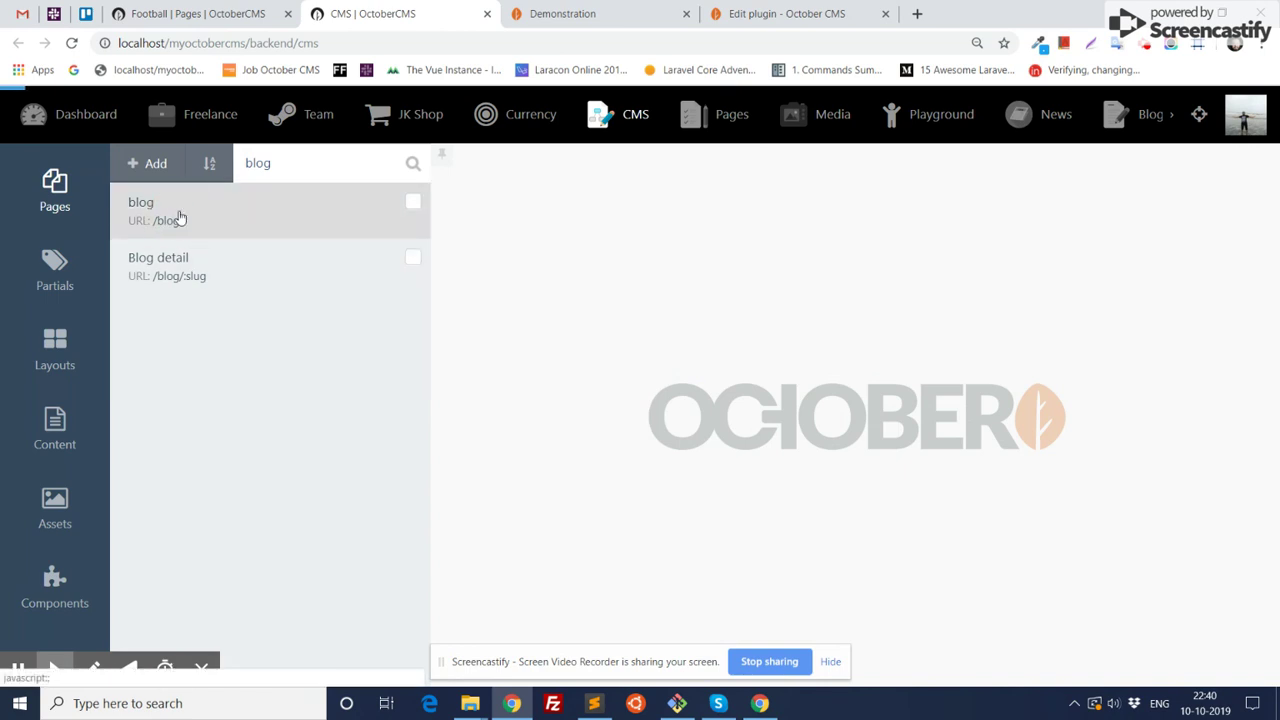
pyautogui.click(607, 284)
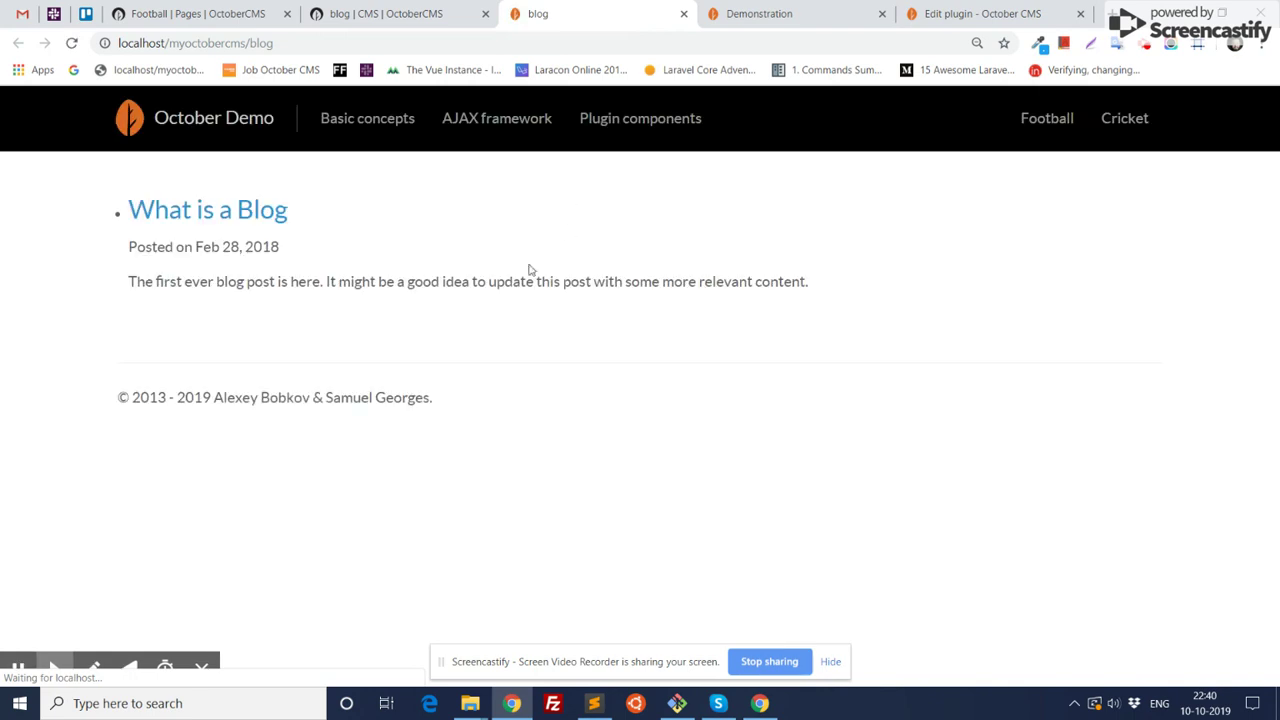
pyautogui.click(215, 212)
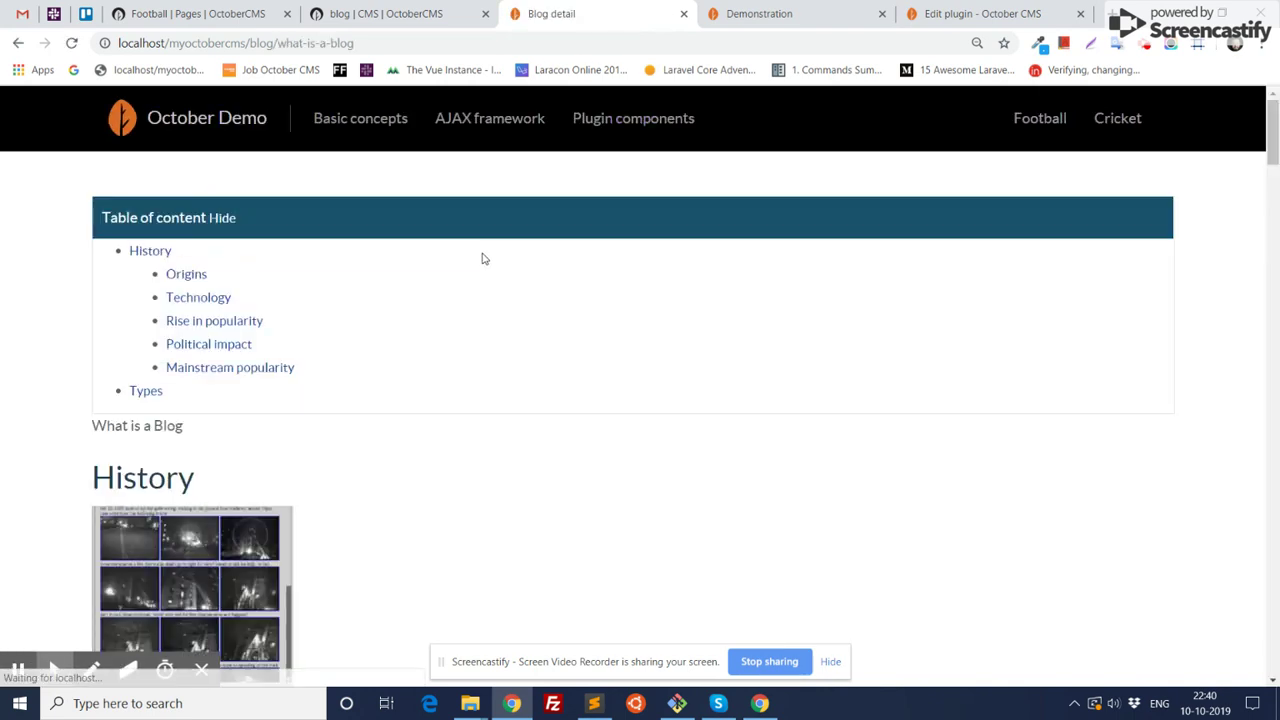
pyautogui.scroll(-2, 483, 257)
pyautogui.scroll(2, 483, 257)
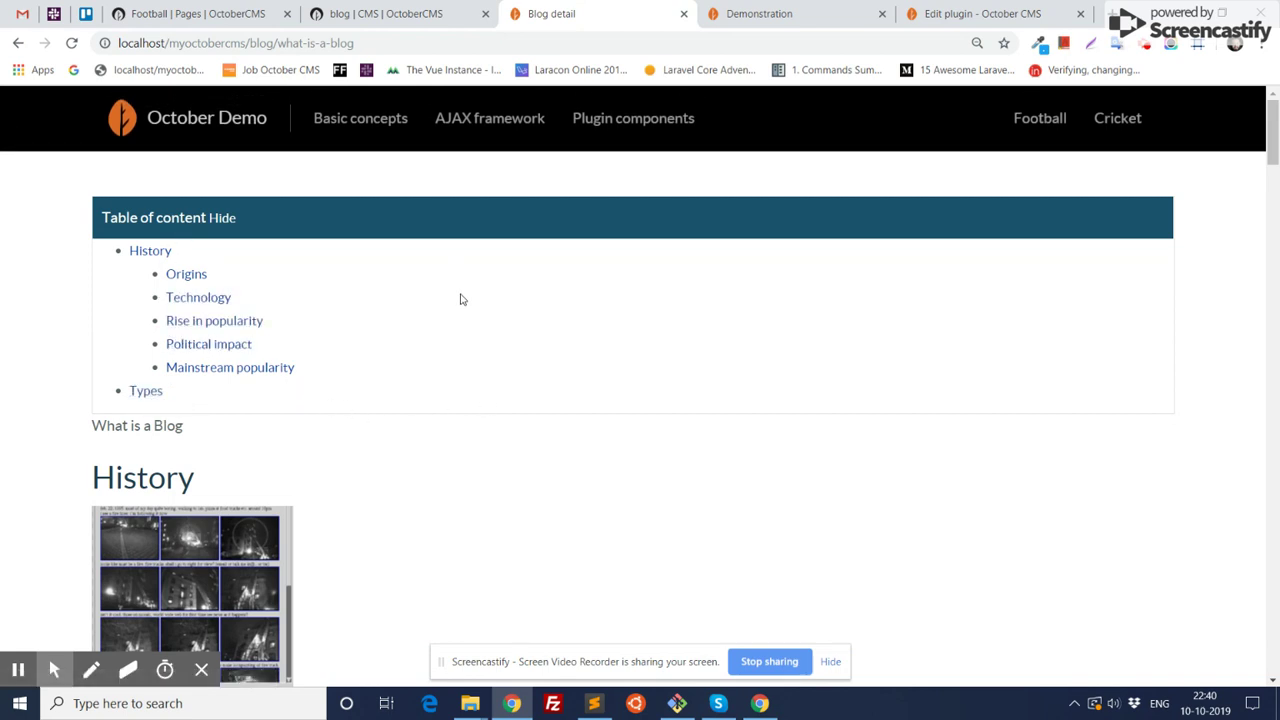
# Exit the full-screen editor and review the CMS Pages options in the Table of content configuration
pyautogui.click(193, 16)
pyautogui.scroll(2, 672, 219)
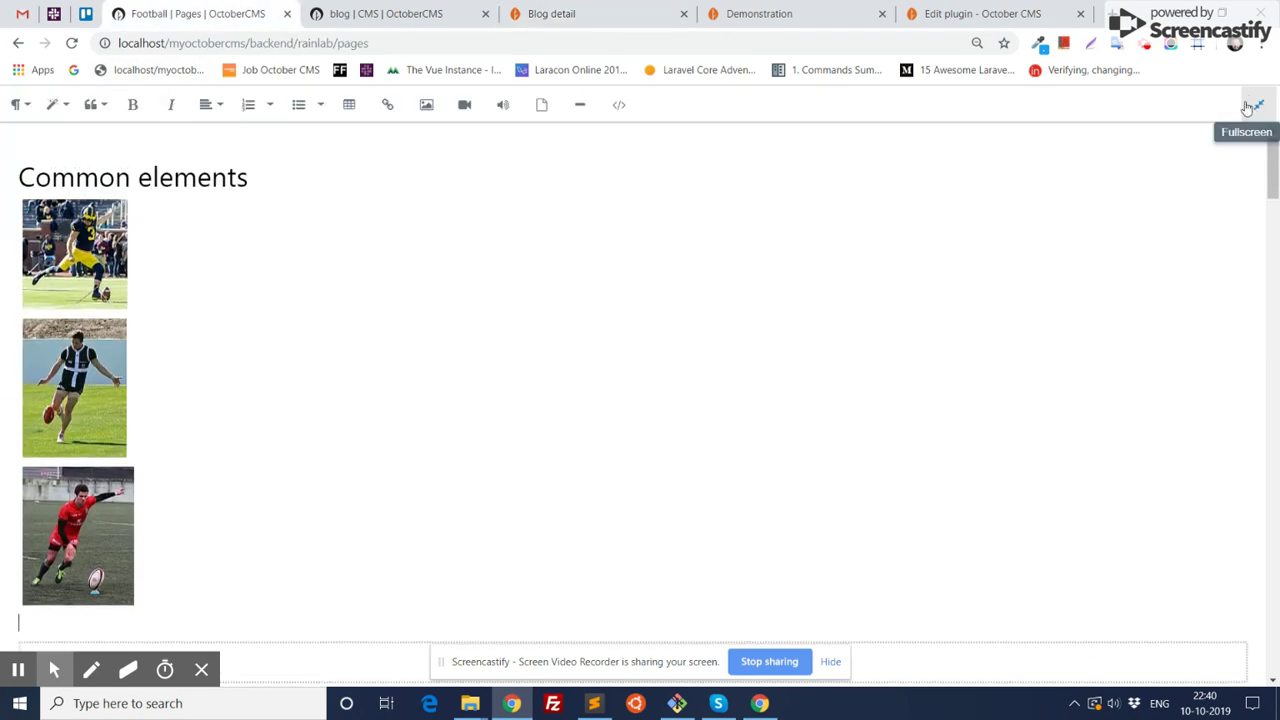
pyautogui.click(1259, 104)
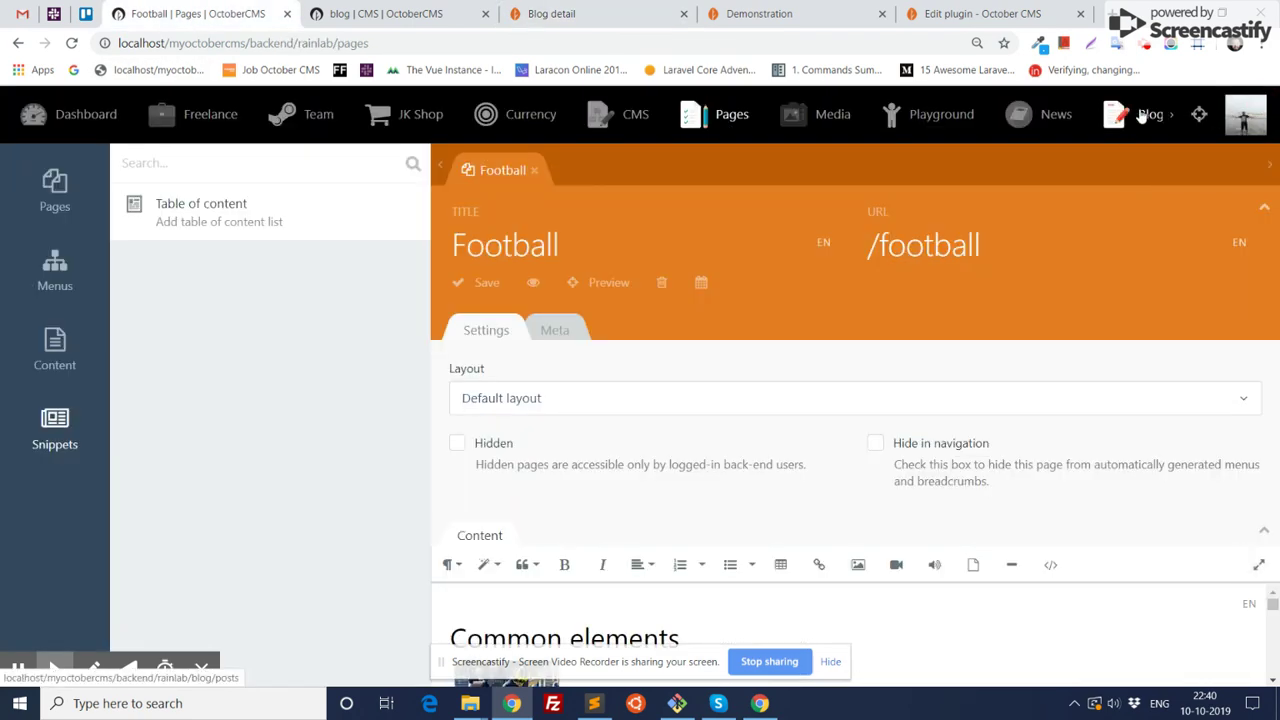
pyautogui.click(100, 117)
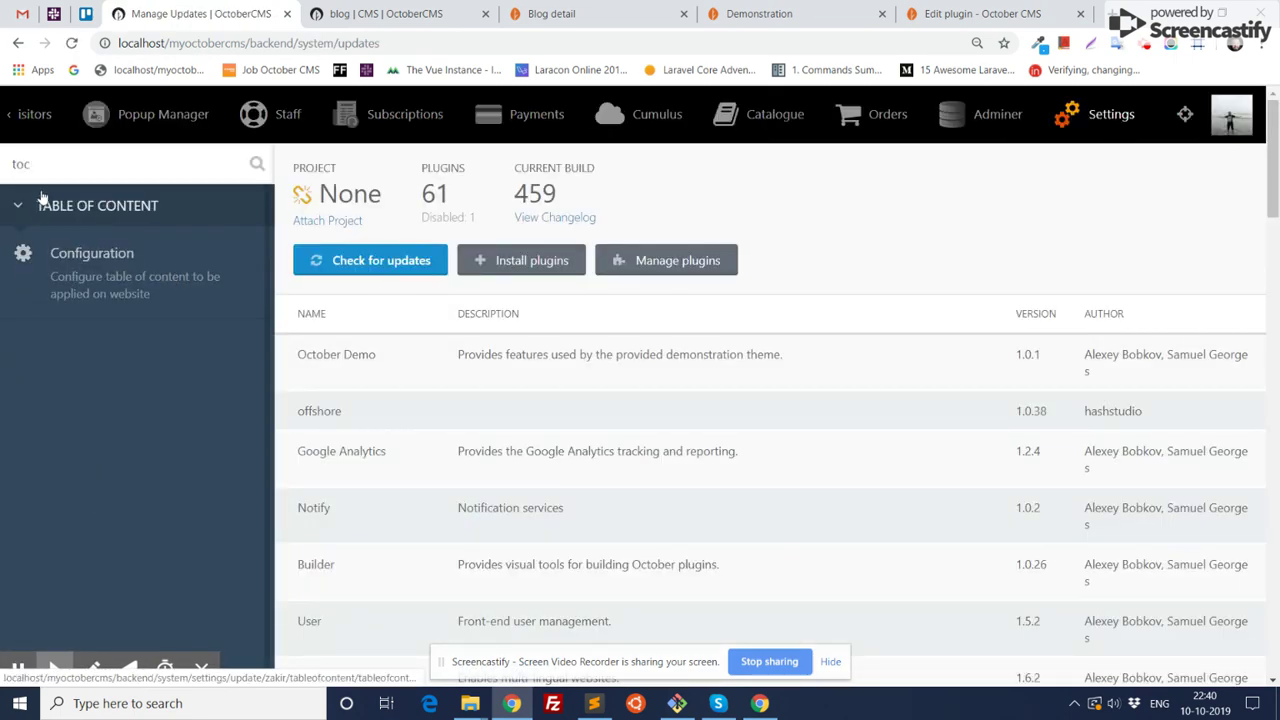
pyautogui.click(106, 298)
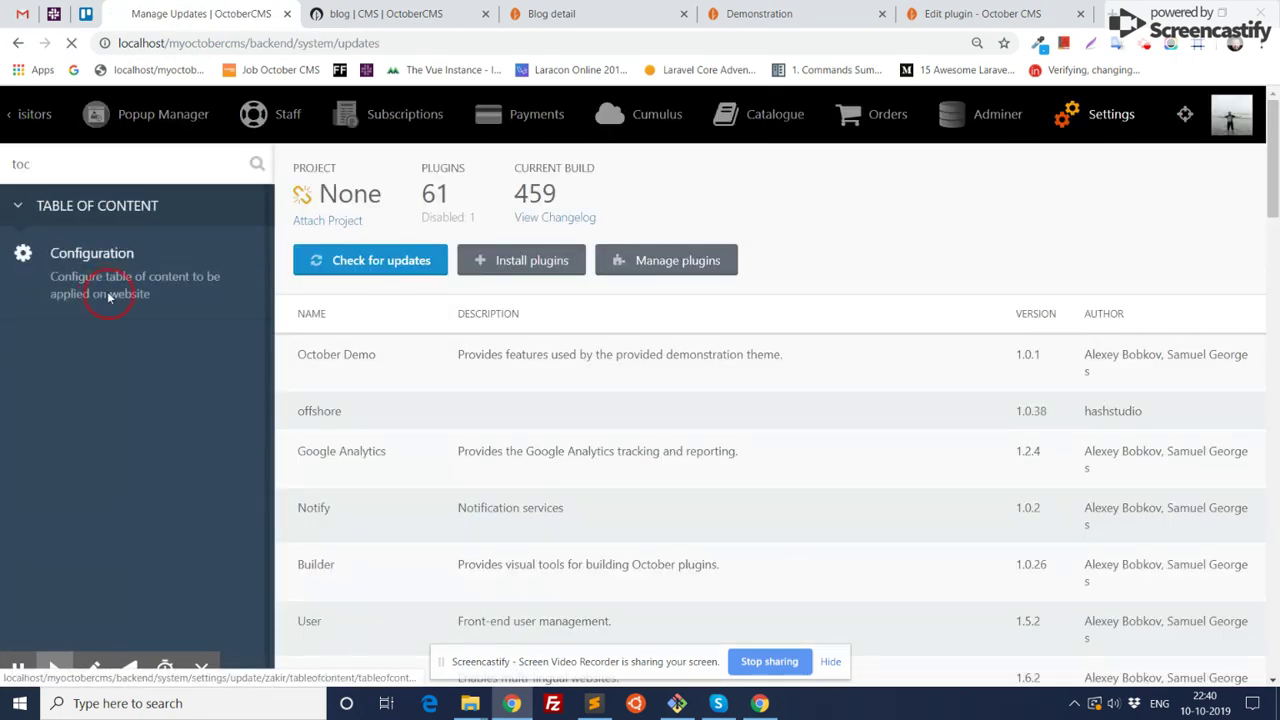
pyautogui.click(436, 178)
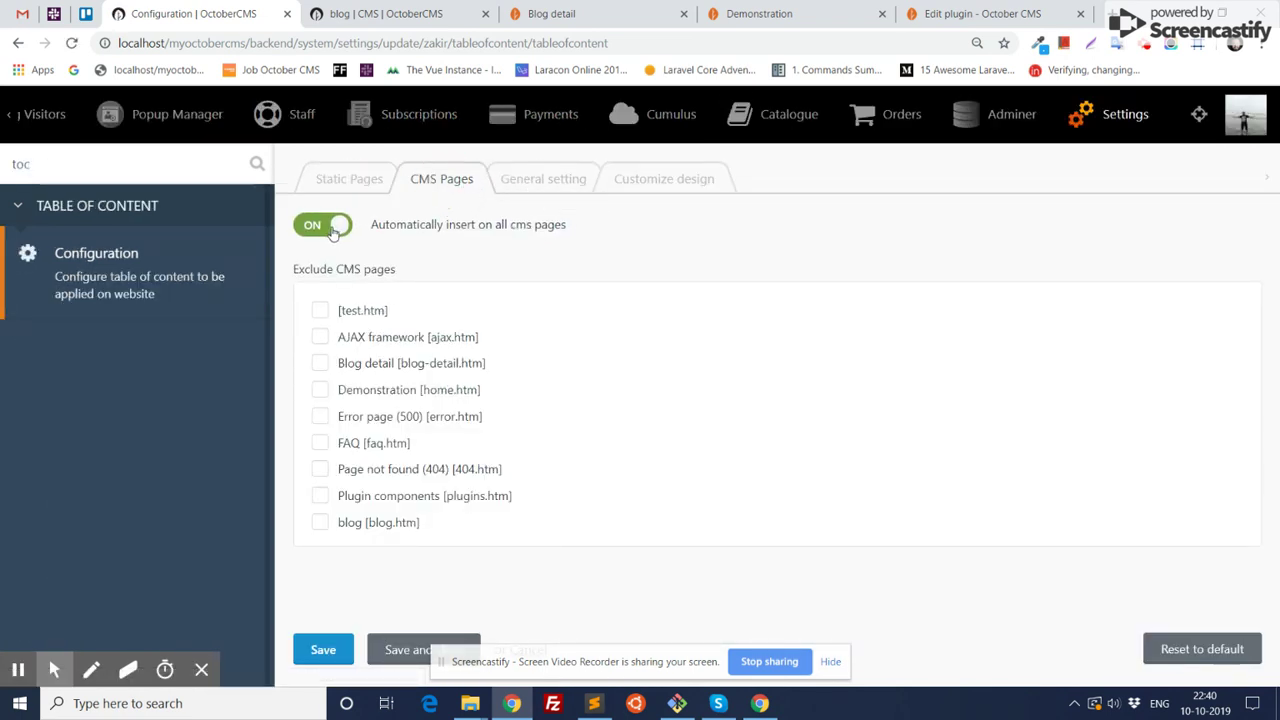
# Return to the "What is a Blog" post and compare its table of content entries with the post's title and headings
pyautogui.click(369, 13)
pyautogui.click(509, 15)
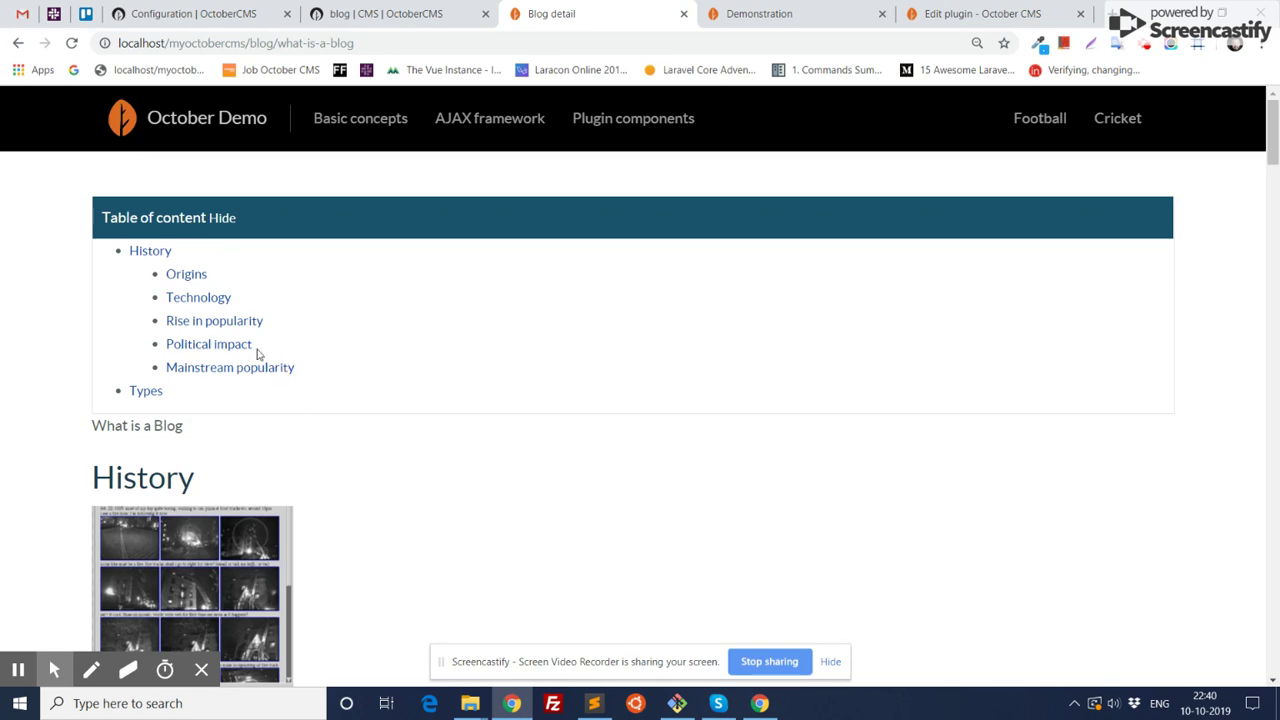
pyautogui.scroll(-3, 268, 367)
pyautogui.scroll(3, 337, 436)
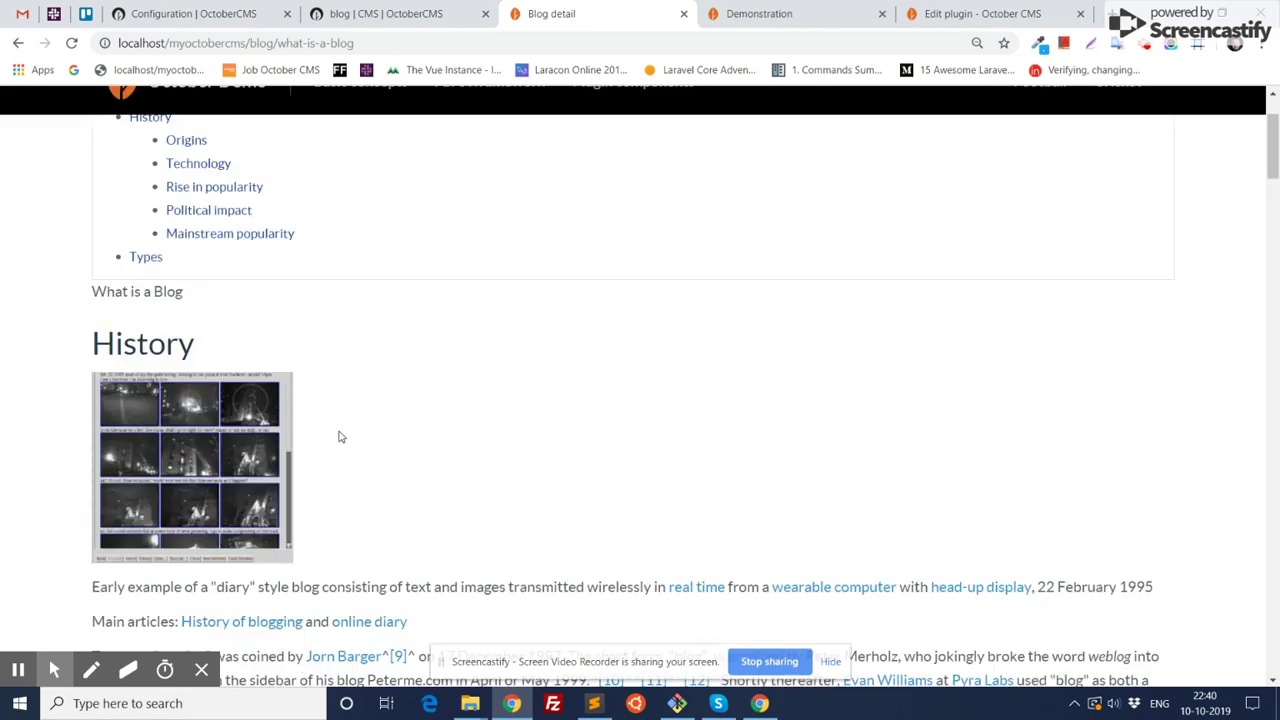
pyautogui.moveTo(90, 430); pyautogui.dragTo(183, 427)
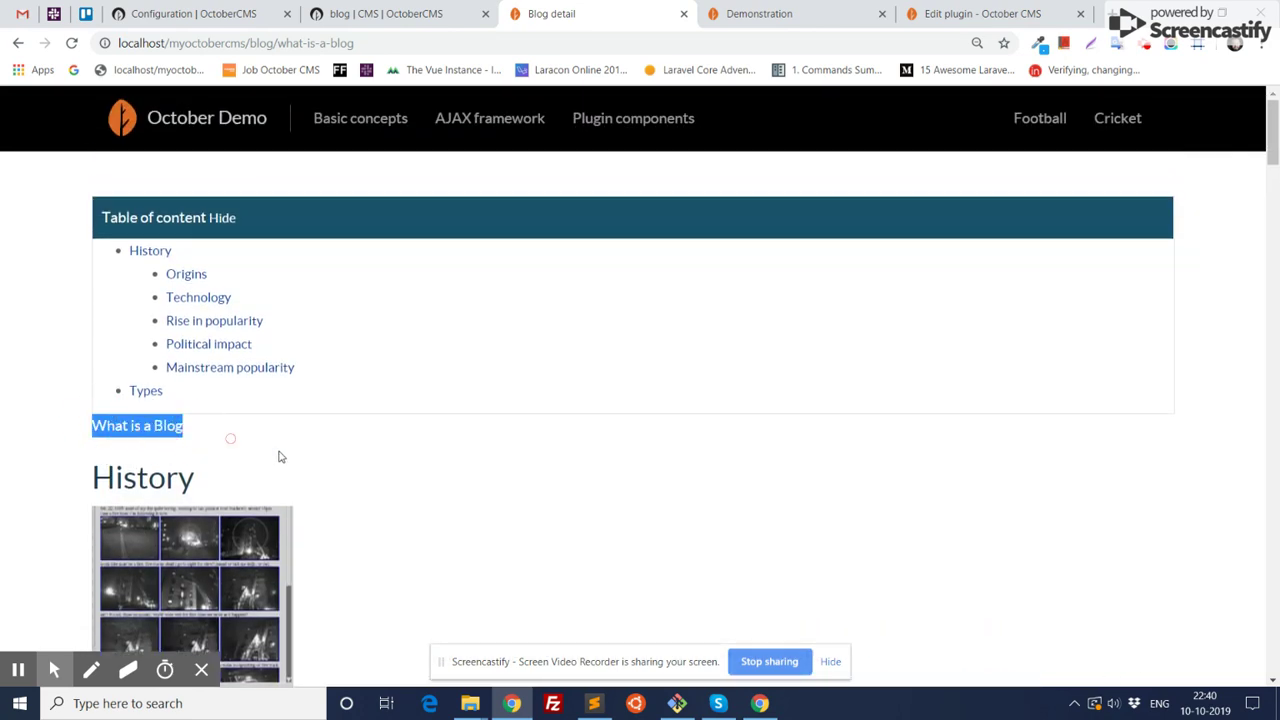
pyautogui.scroll(-4, 231, 434)
pyautogui.moveTo(101, 137); pyautogui.dragTo(527, 426)
pyautogui.scroll(3, 527, 426)
pyautogui.click(527, 426)
pyautogui.scroll(1, 480, 450)
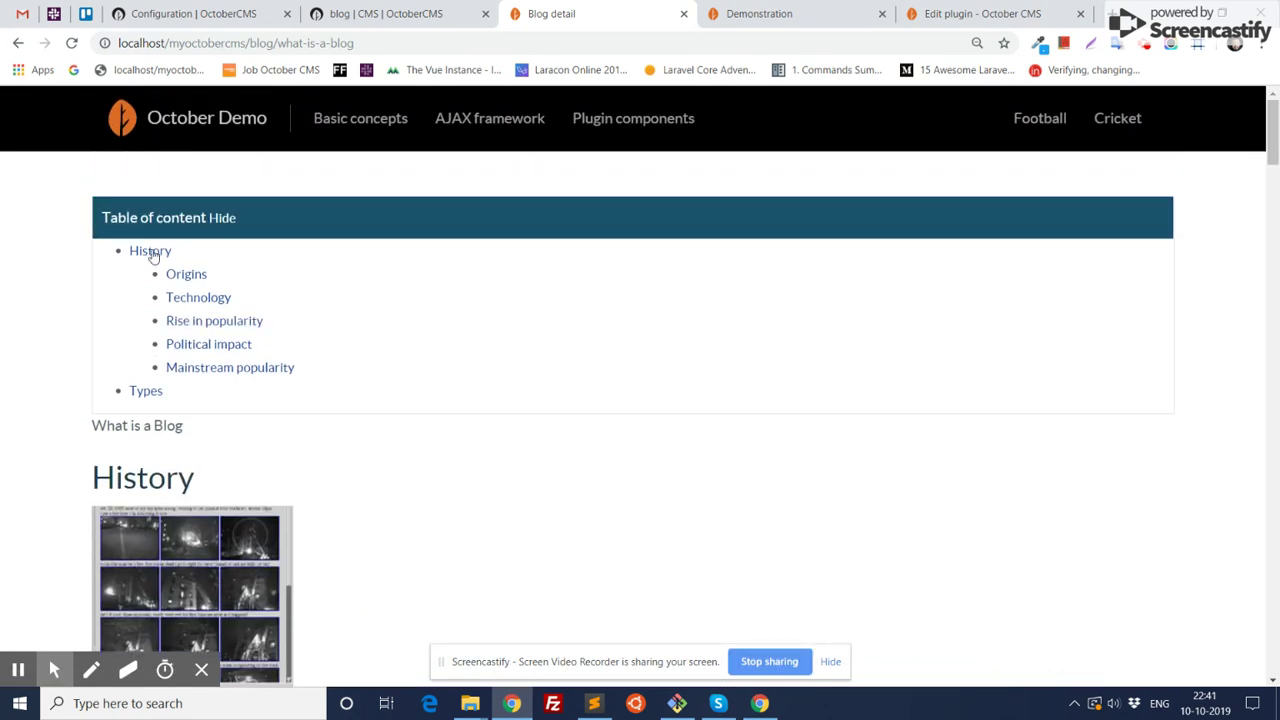
pyautogui.scroll(-3, 171, 266)
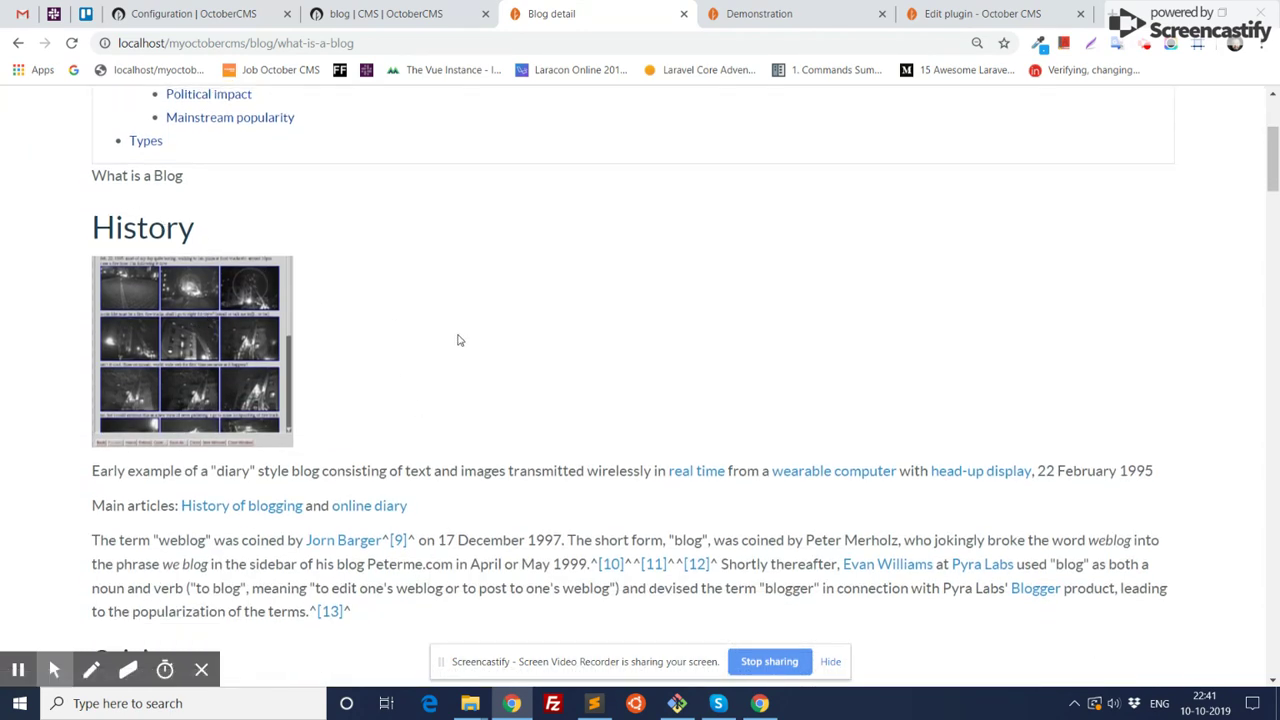
# Switch to File Explorer and paste the copied post components folder into the themes/demo/partials folder of myoctobercms
pyautogui.scroll(3, 513, 428)
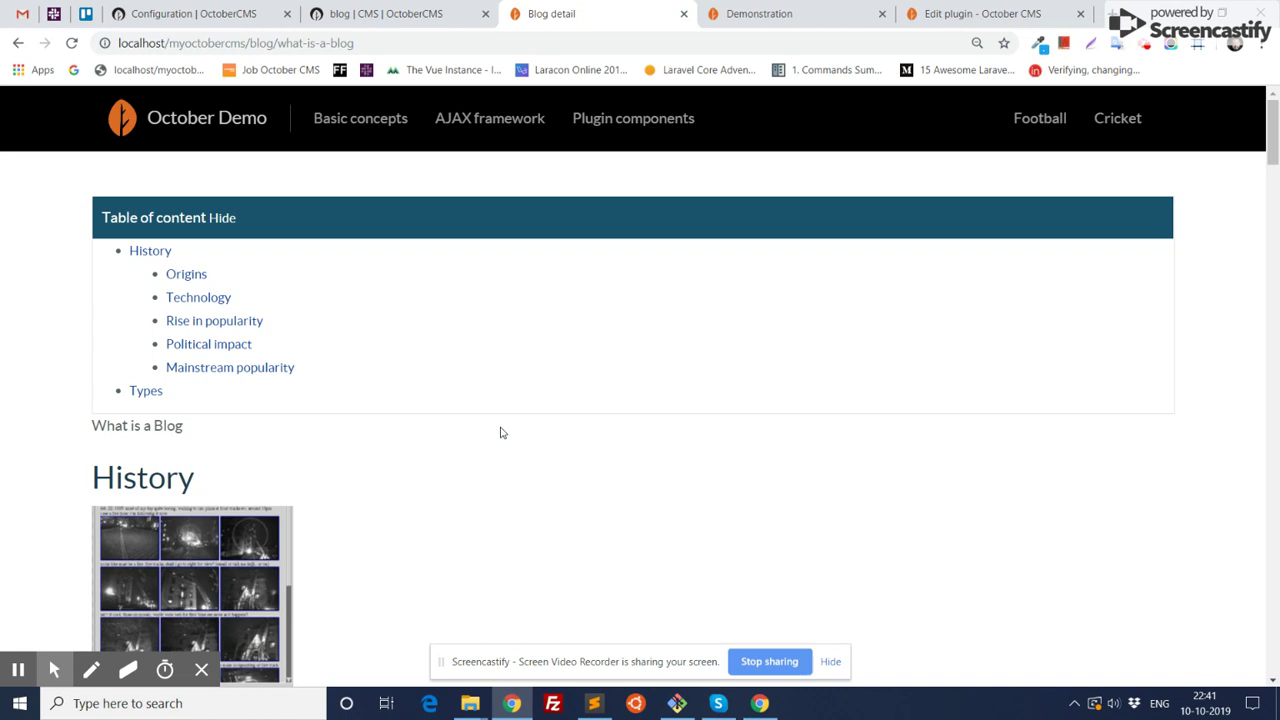
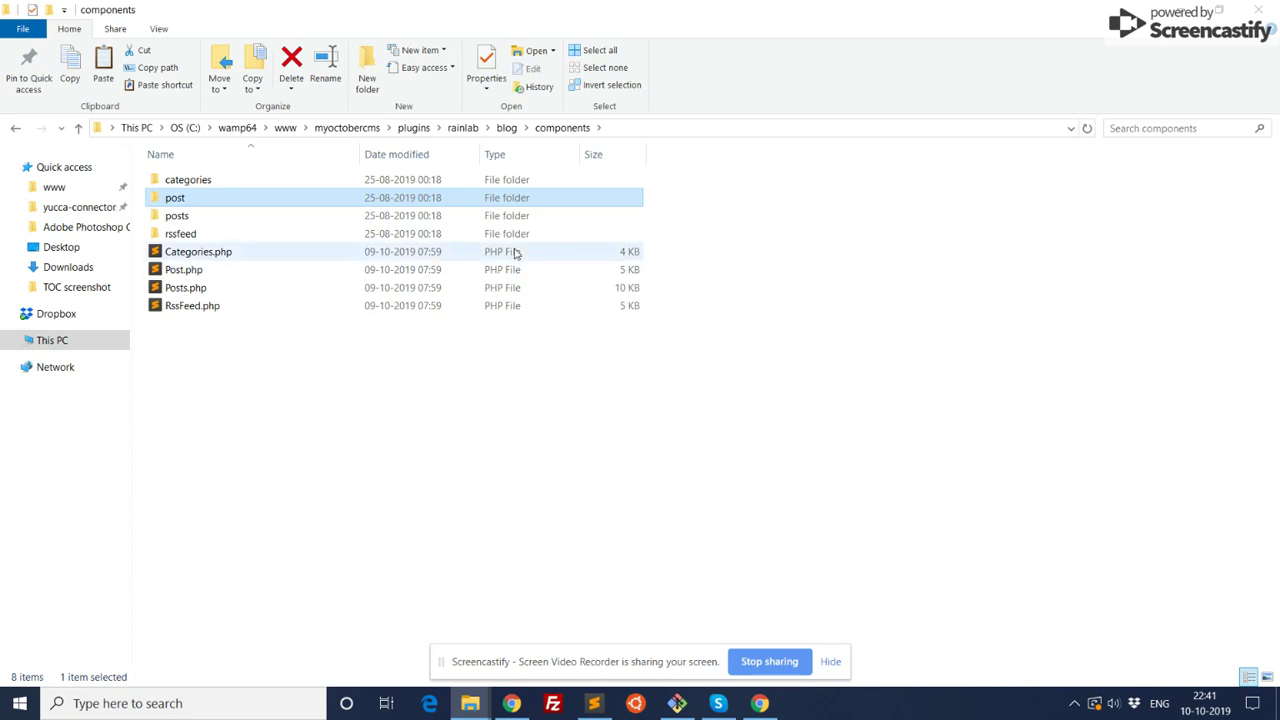
pyautogui.click(349, 128)
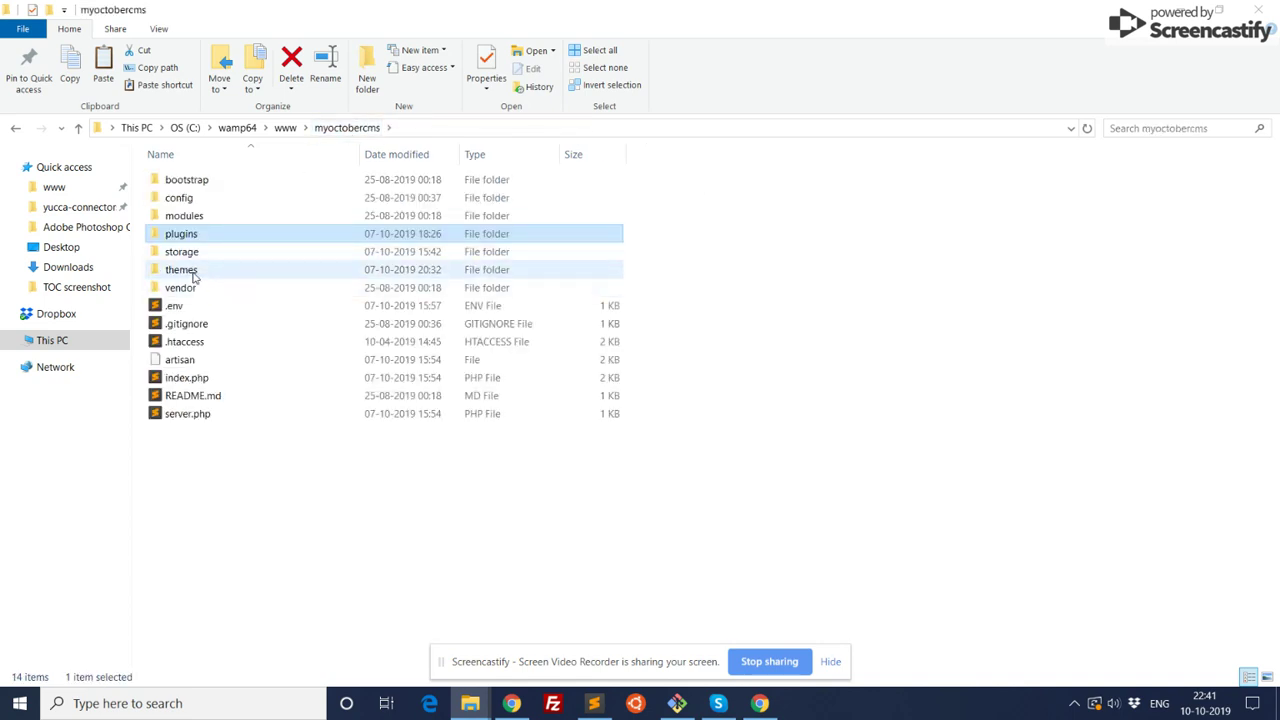
pyautogui.doubleClick(210, 269)
pyautogui.click(195, 179)
pyautogui.doubleClick(195, 179)
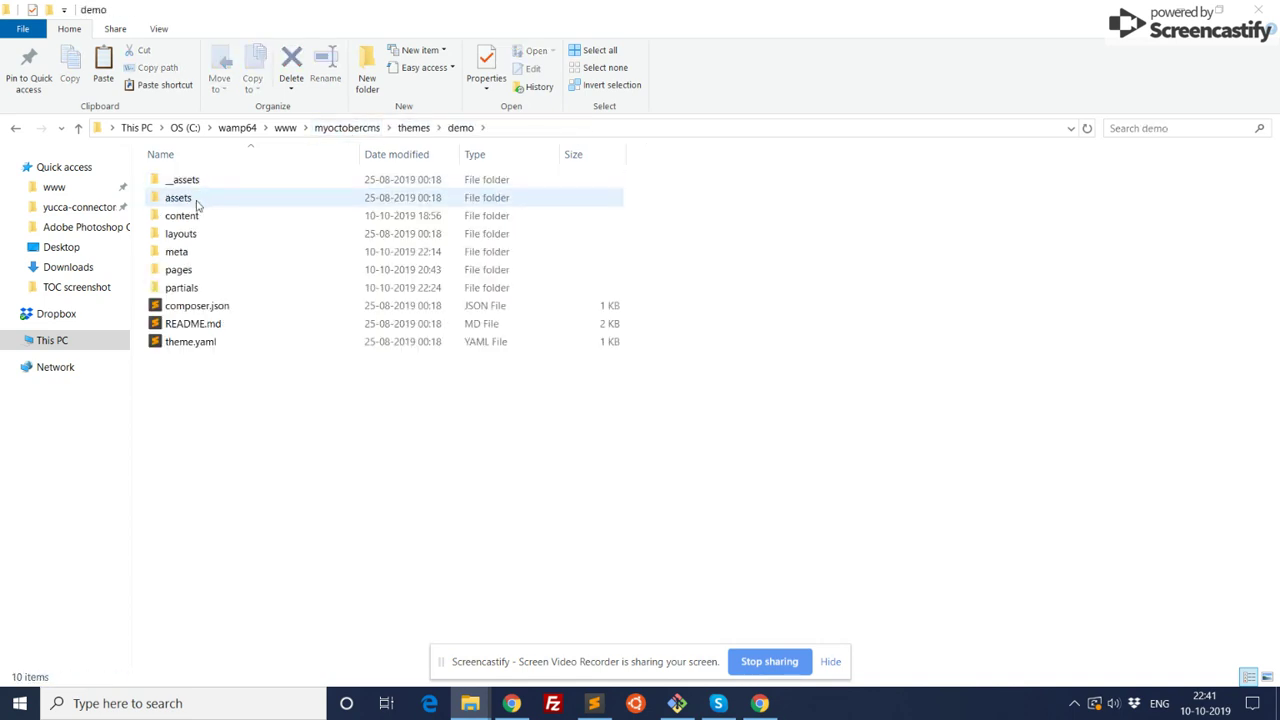
pyautogui.doubleClick(190, 287)
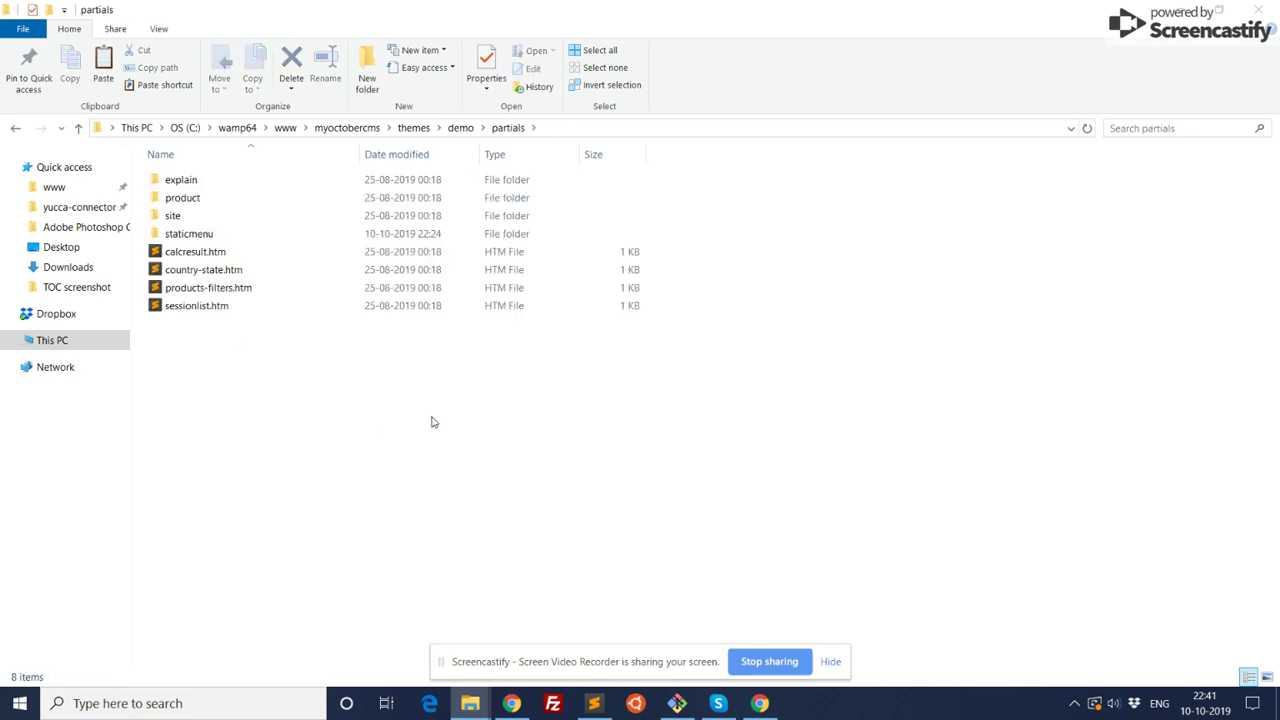
pyautogui.hotkey('ctrl', 'v')
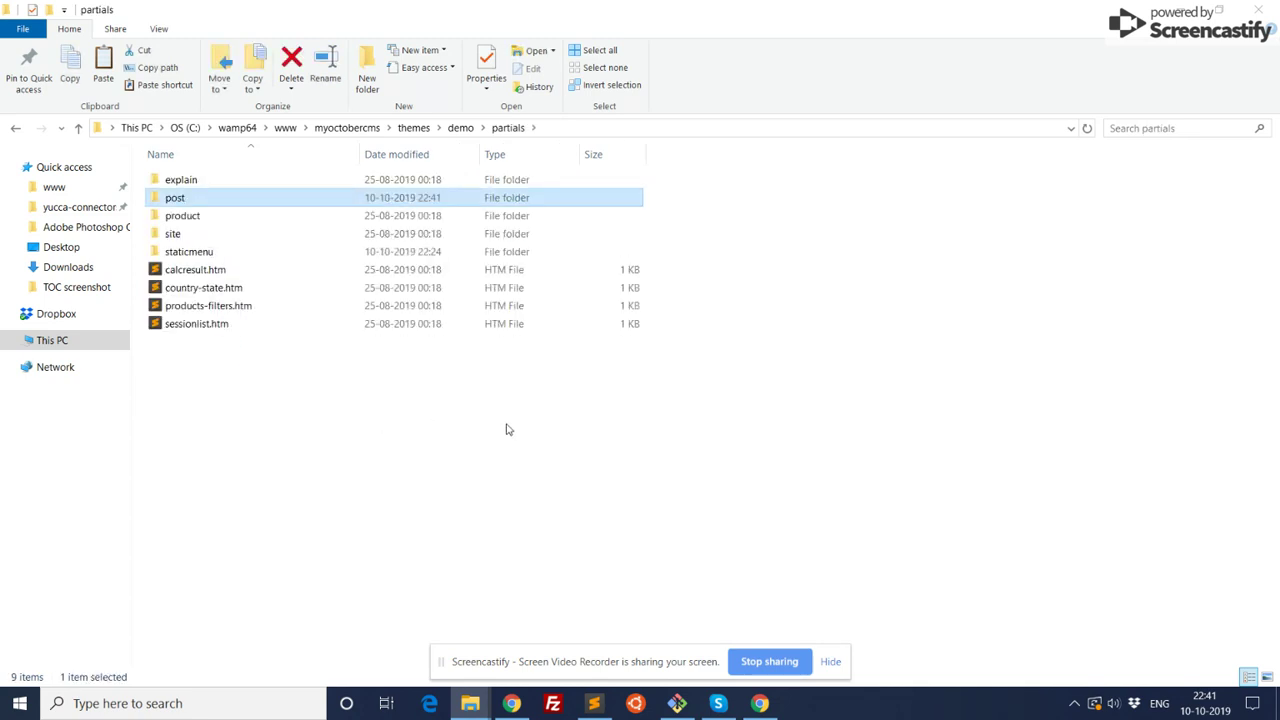
# Open the Blog detail page in the CMS backend and copy the alias of its Post component
pyautogui.click(511, 703)
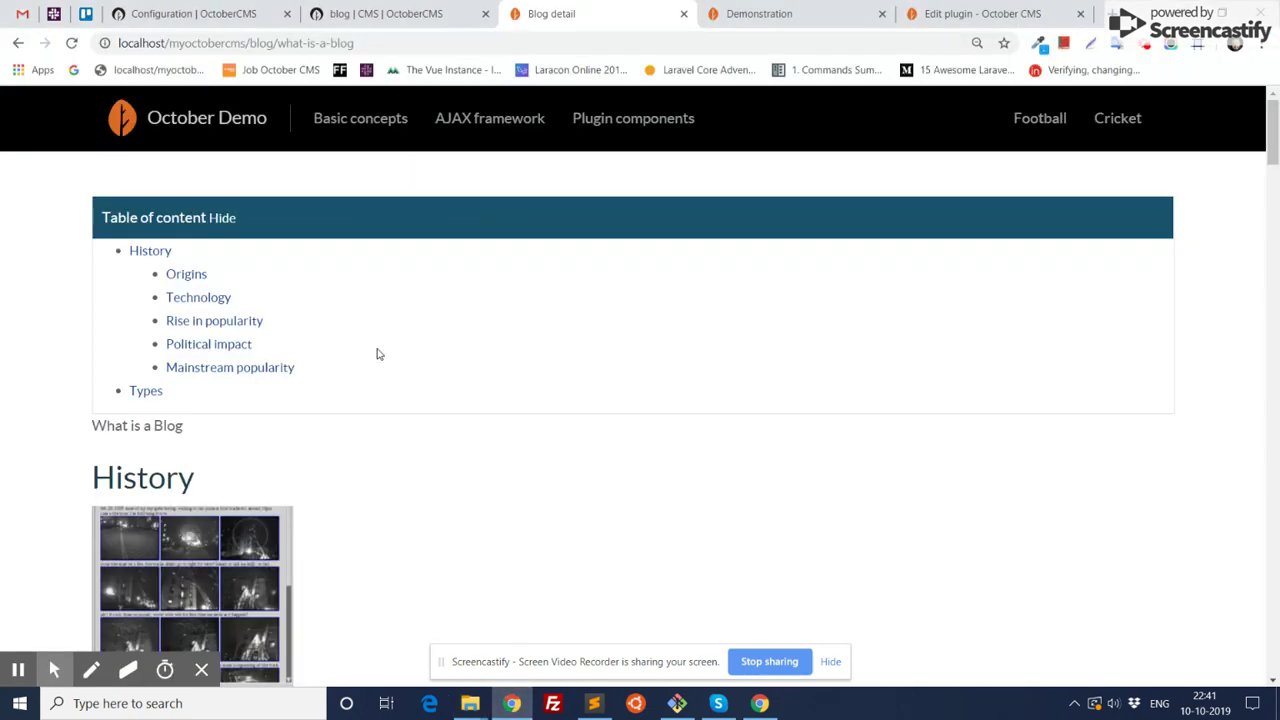
pyautogui.click(368, 15)
pyautogui.click(195, 258)
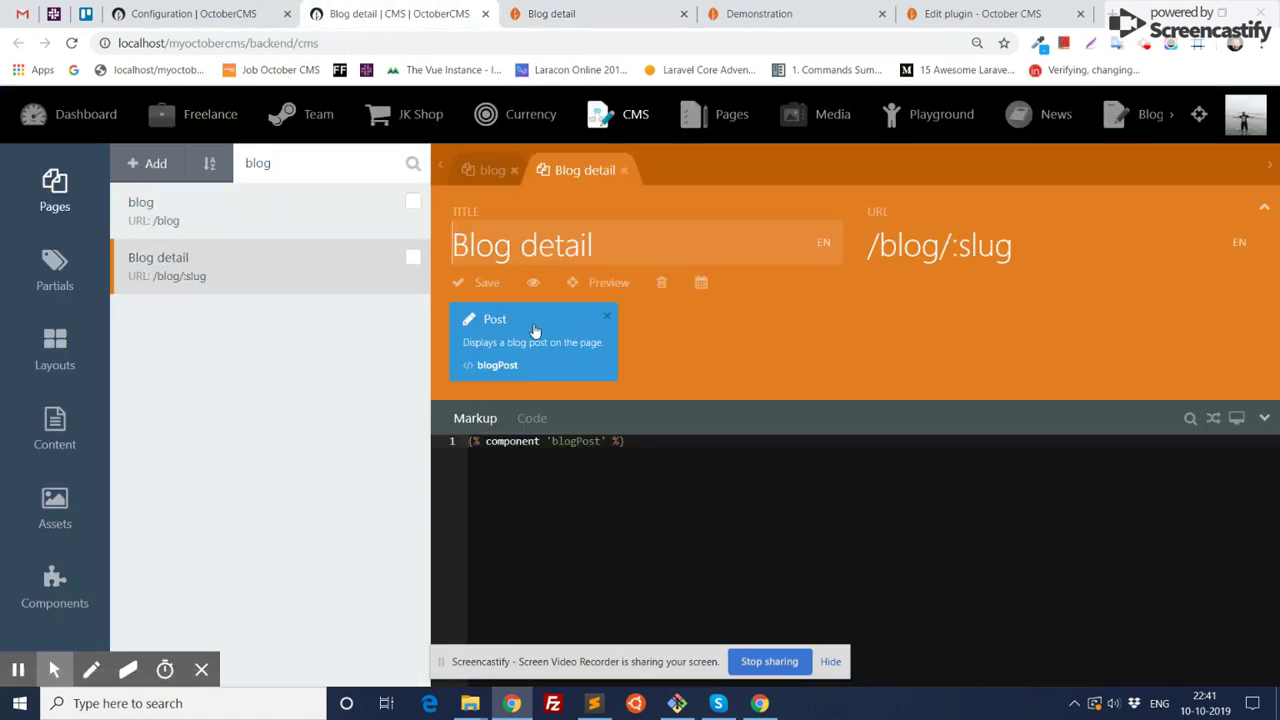
pyautogui.click(533, 330)
pyautogui.doubleClick(750, 489)
pyautogui.hotkey('ctrl', 'c')
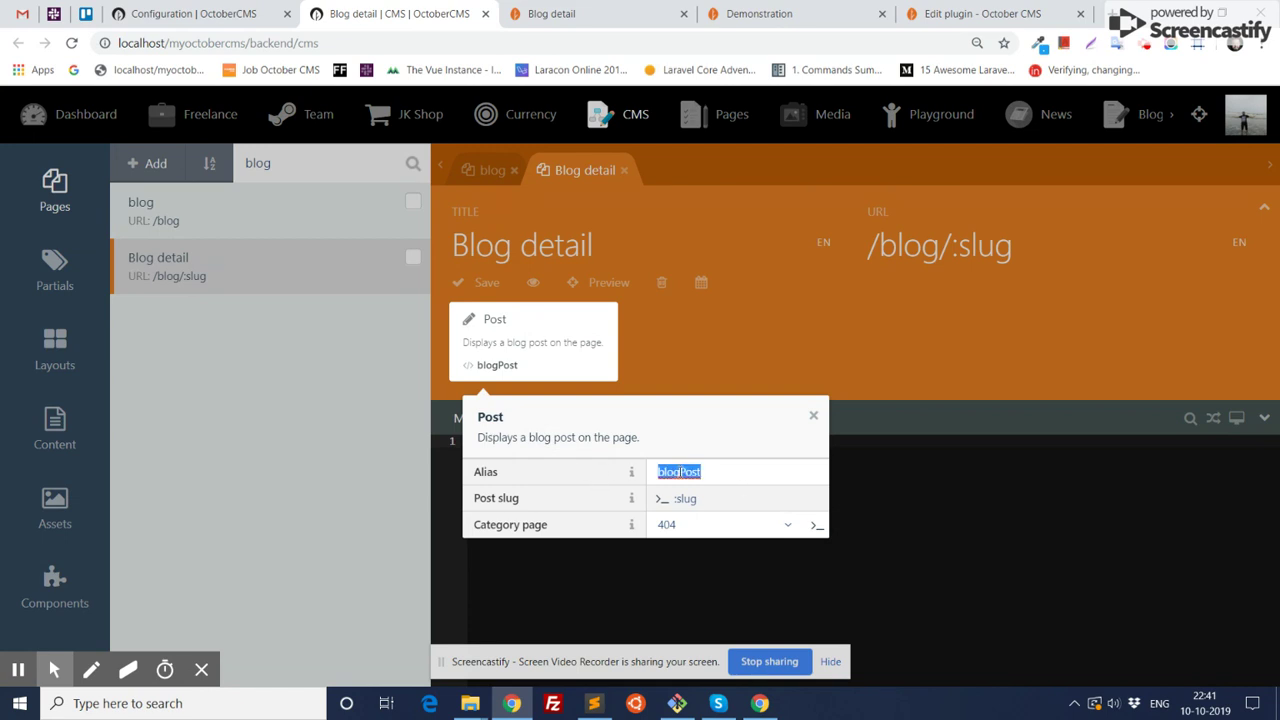
# Switch to File Explorer and rename the post folder in the demo theme's partials as blogPost
pyautogui.hotkey('alt', 'Tab')
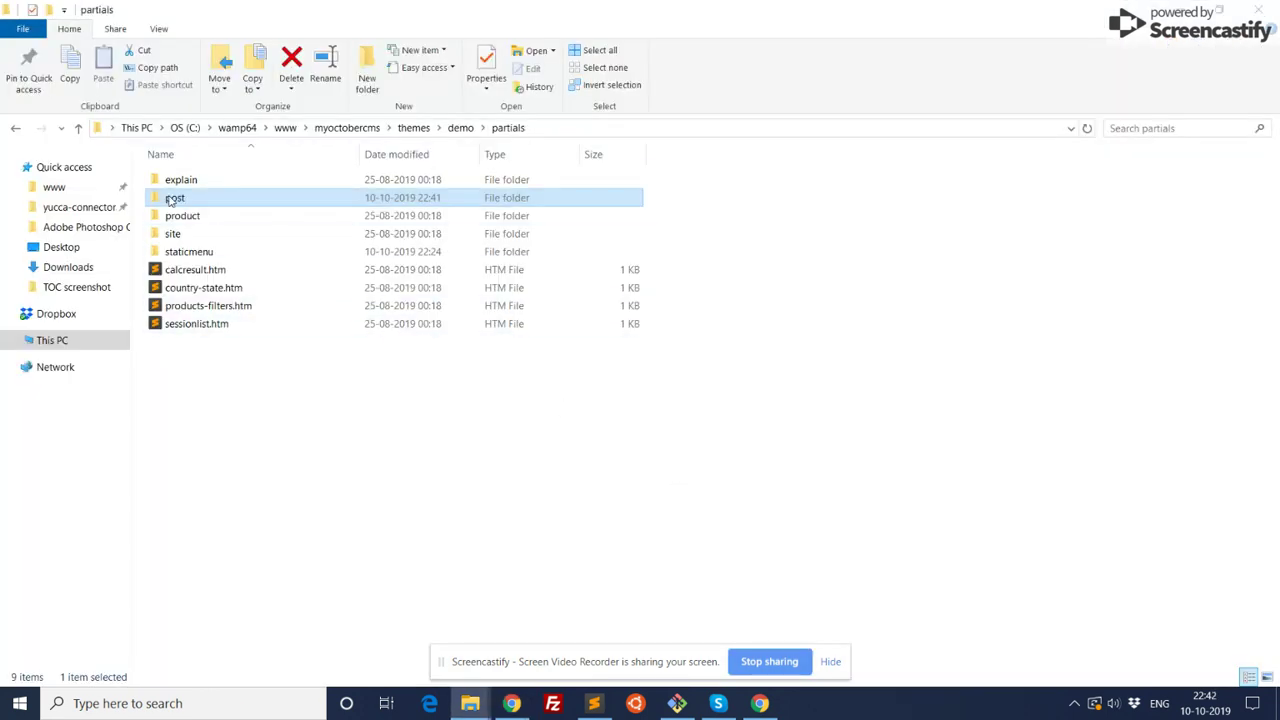
pyautogui.click(176, 198)
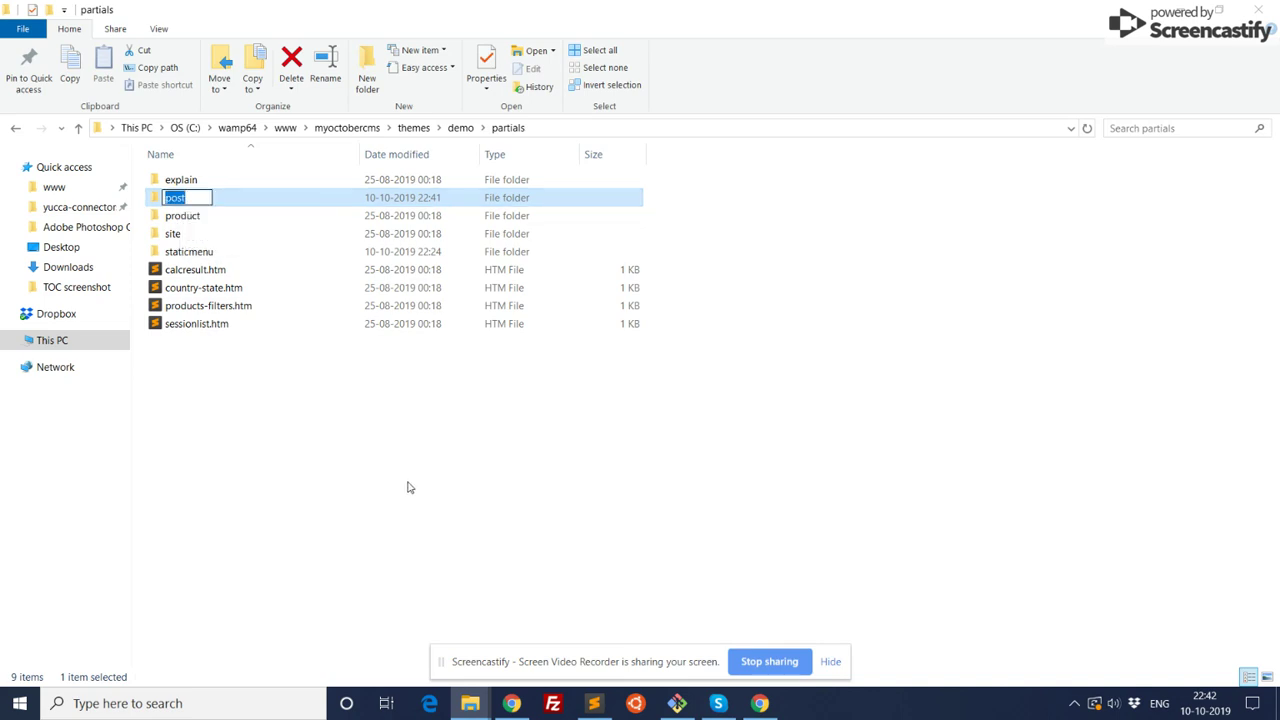
pyautogui.hotkey('ctrl', 'v')
pyautogui.press('Return')
pyautogui.click(318, 446)
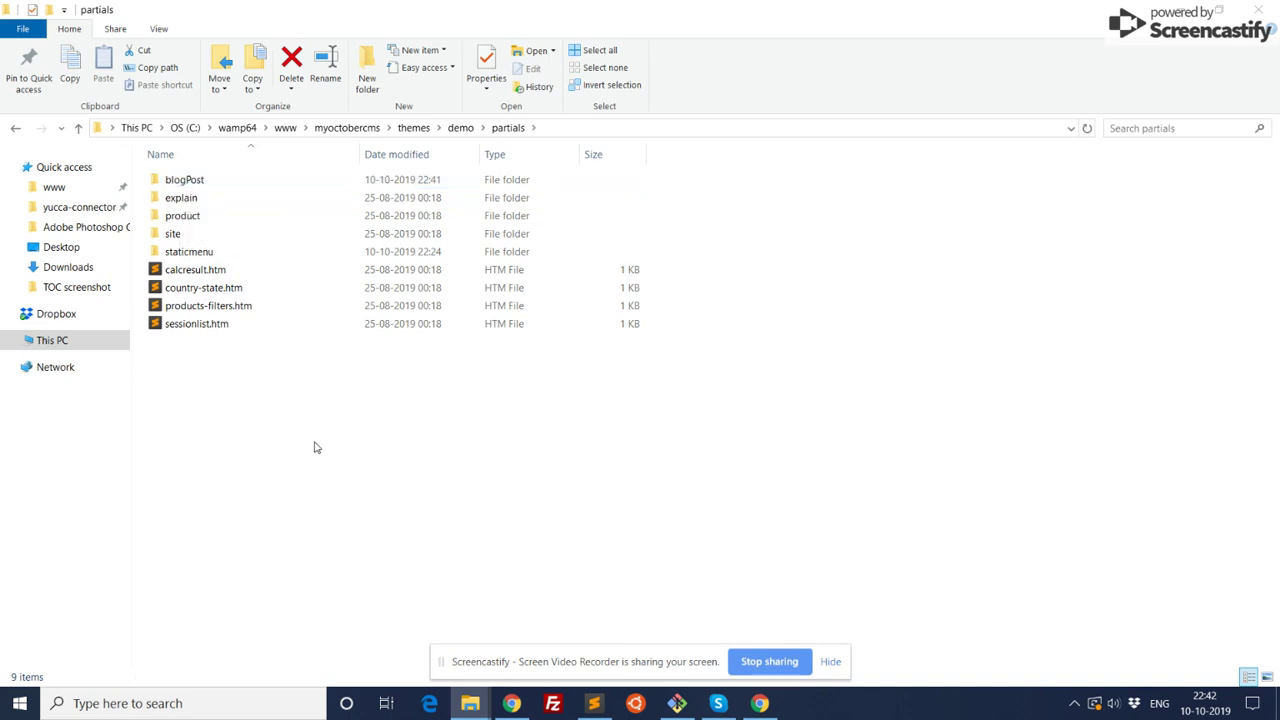
# View the blogPost folder's default.htm in Sublime Text and return to the Blog detail page in Chrome
pyautogui.doubleClick(210, 179)
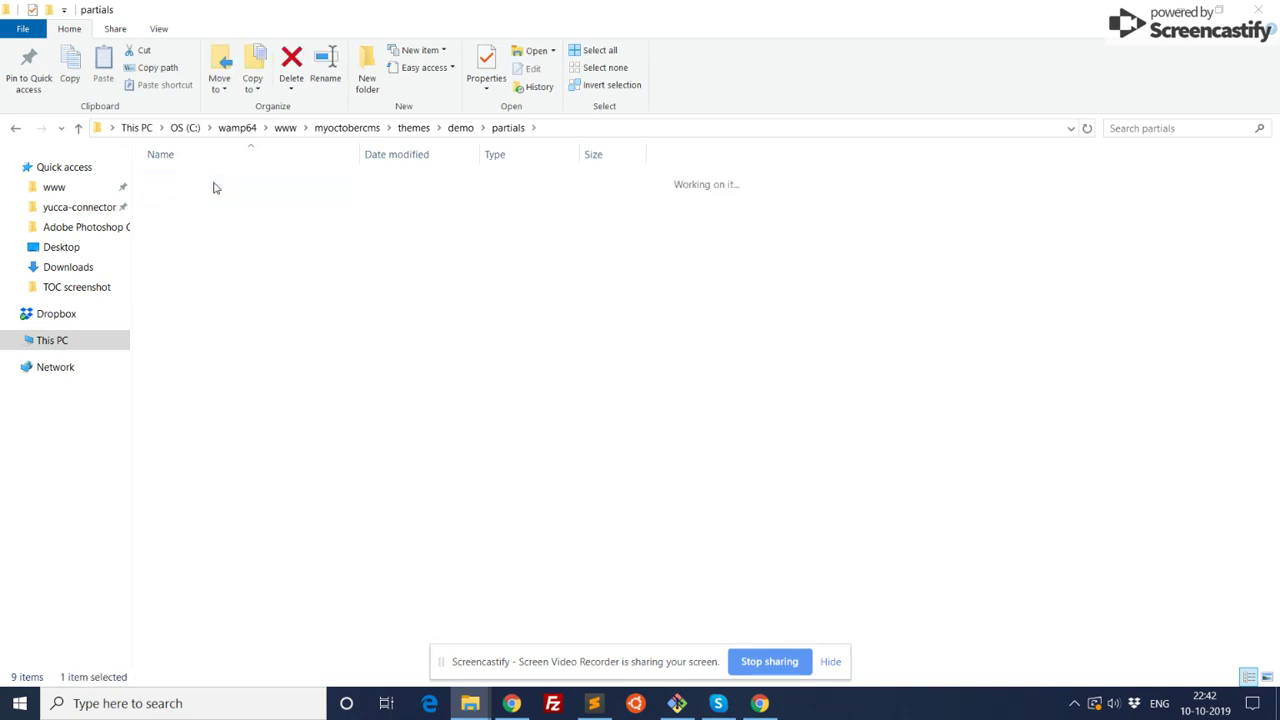
pyautogui.doubleClick(224, 175)
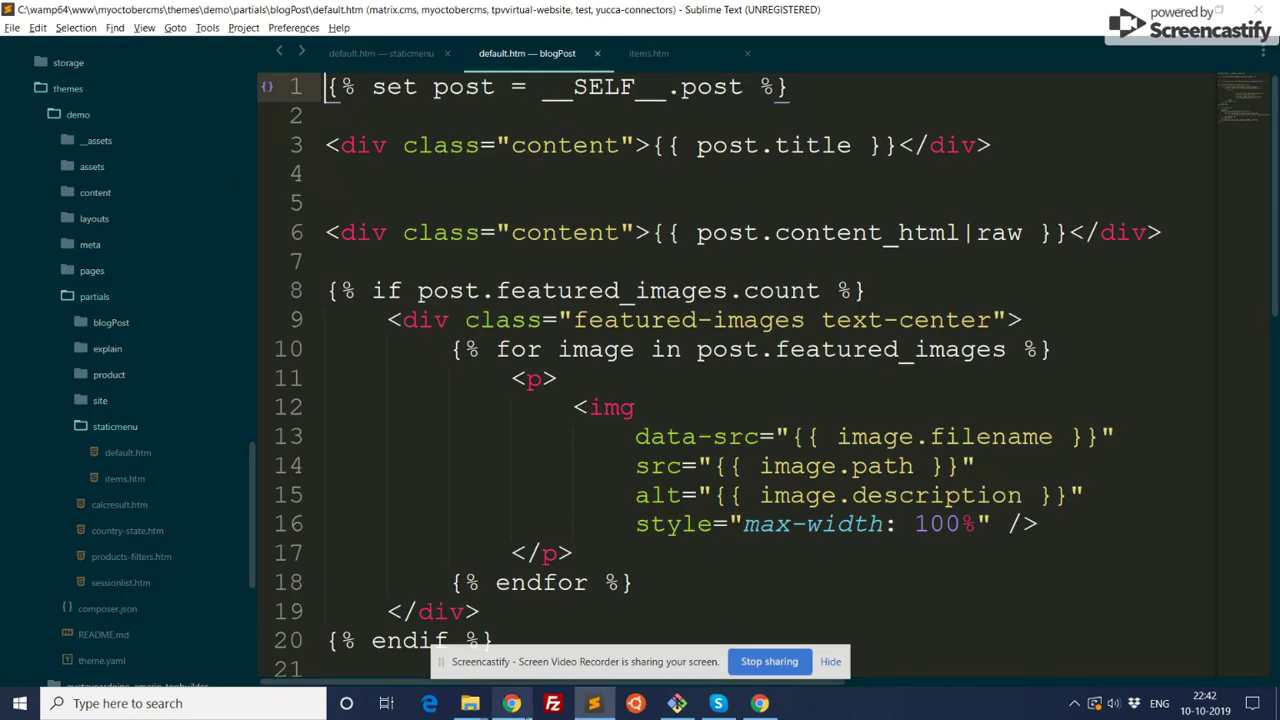
pyautogui.click(511, 703)
pyautogui.click(324, 413)
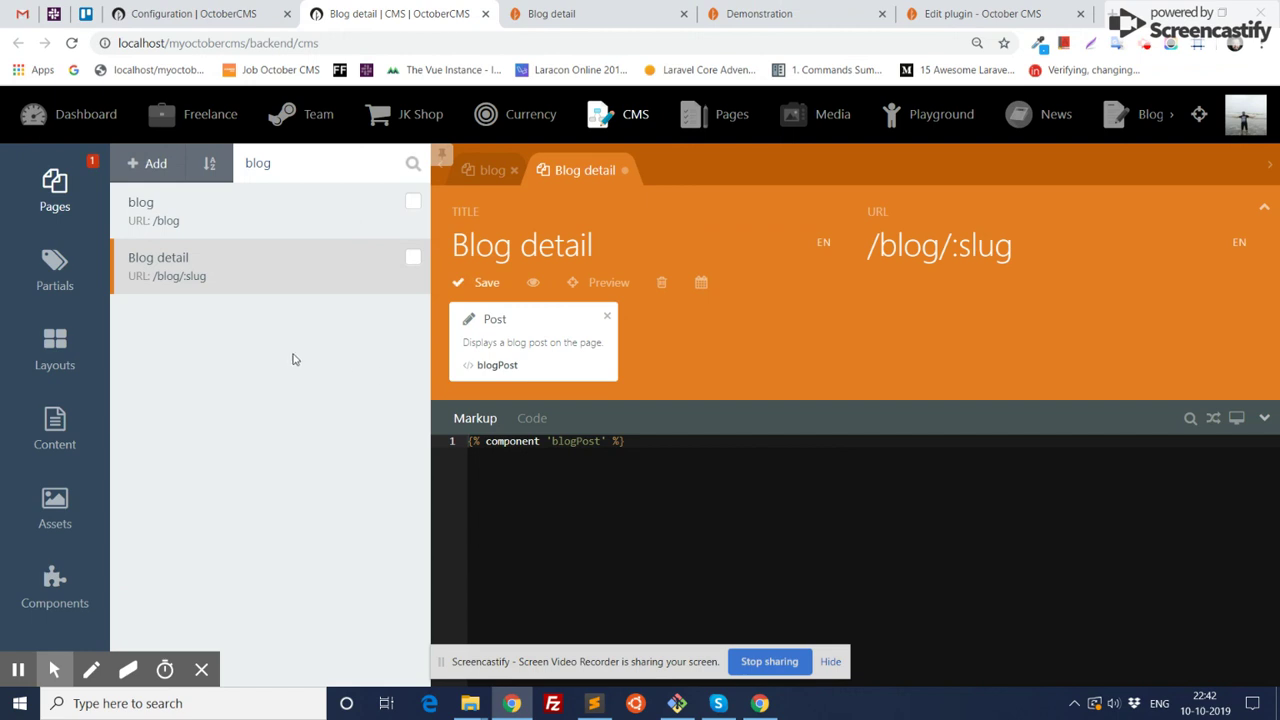
# Reload the CMS backend without saving the page changes and open the partial blogPost/default.htm
pyautogui.click(55, 262)
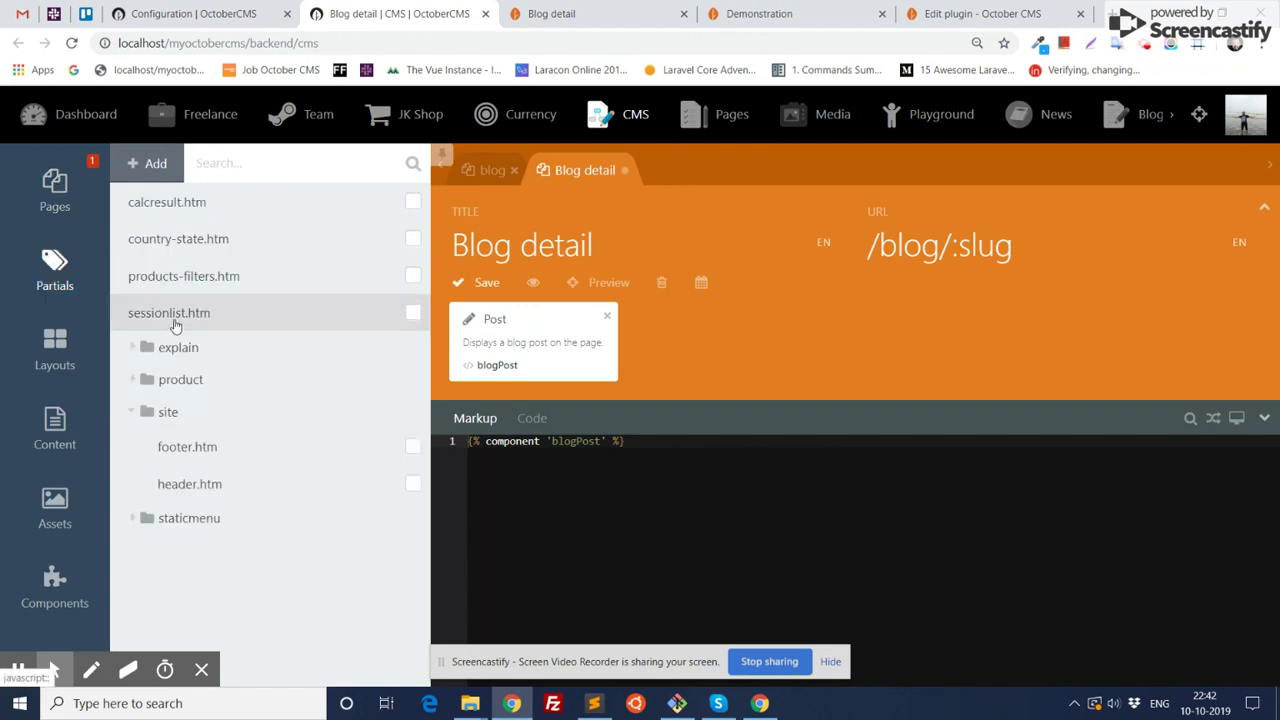
pyautogui.press('F5')
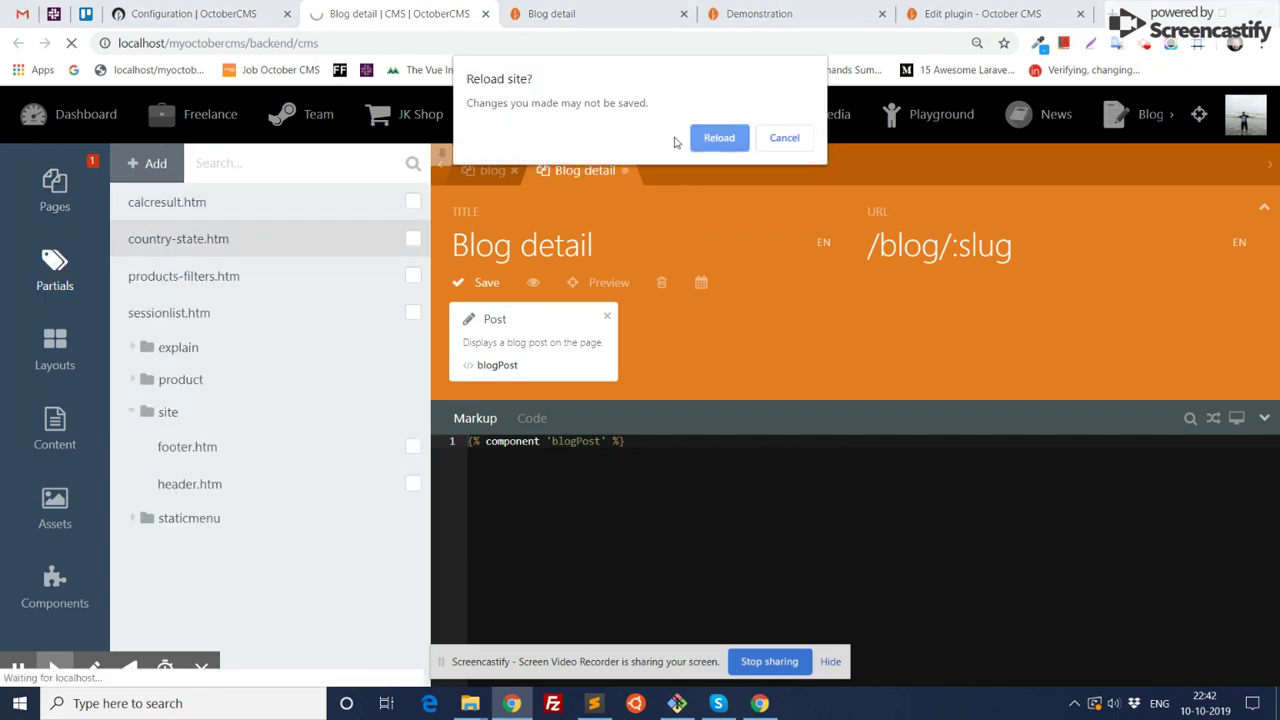
pyautogui.click(719, 138)
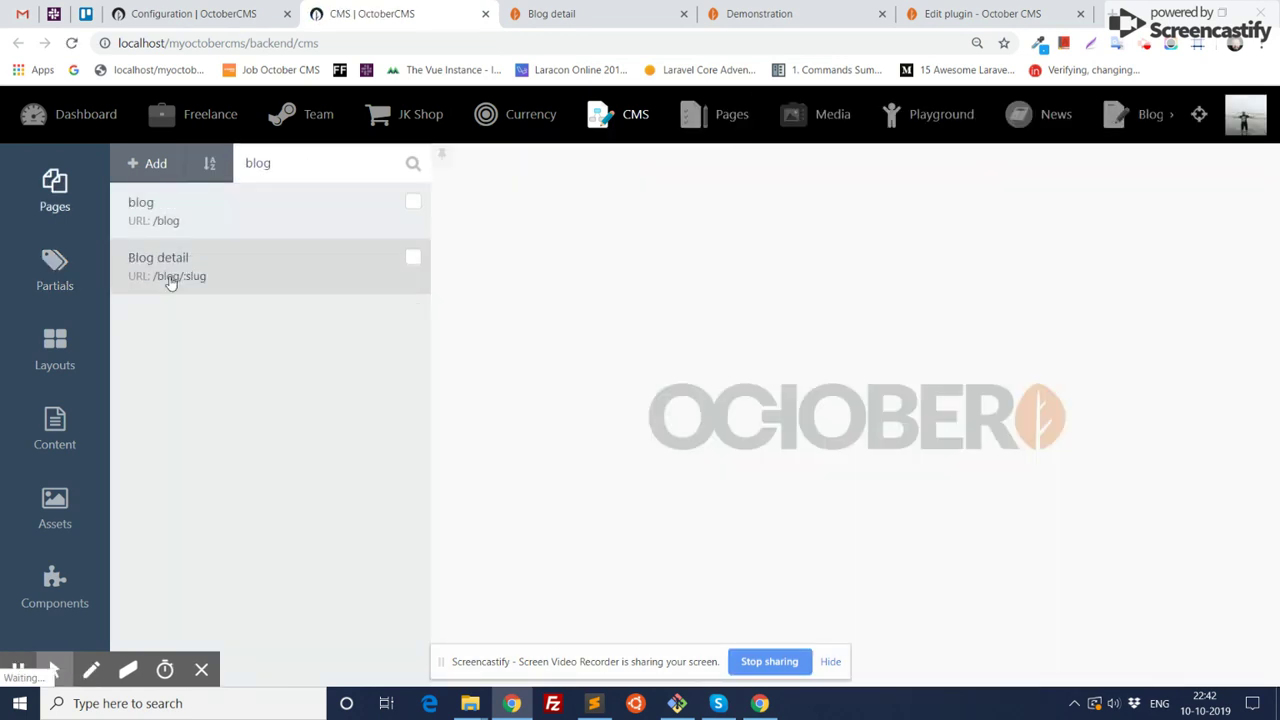
pyautogui.click(58, 288)
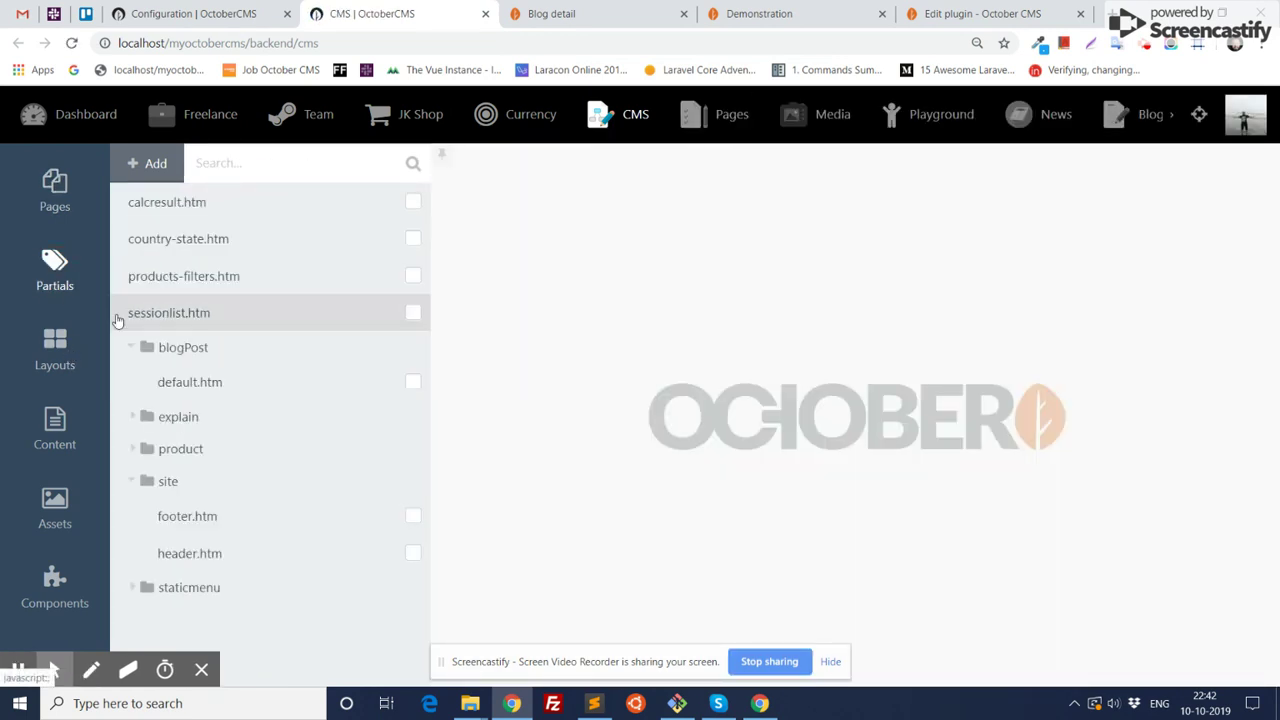
pyautogui.click(184, 385)
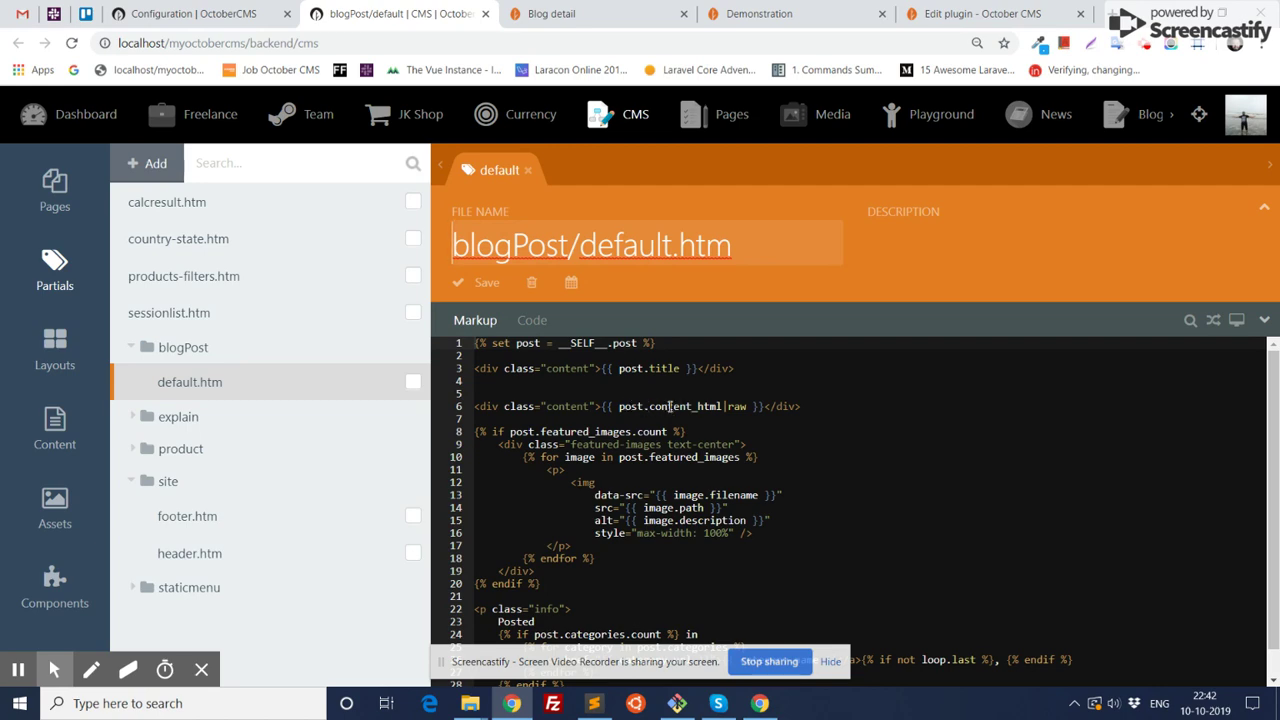
# Copy the twig filter |generate_toc_list(this.controller) from section 3 of the plugin's documentation
pyautogui.click(982, 16)
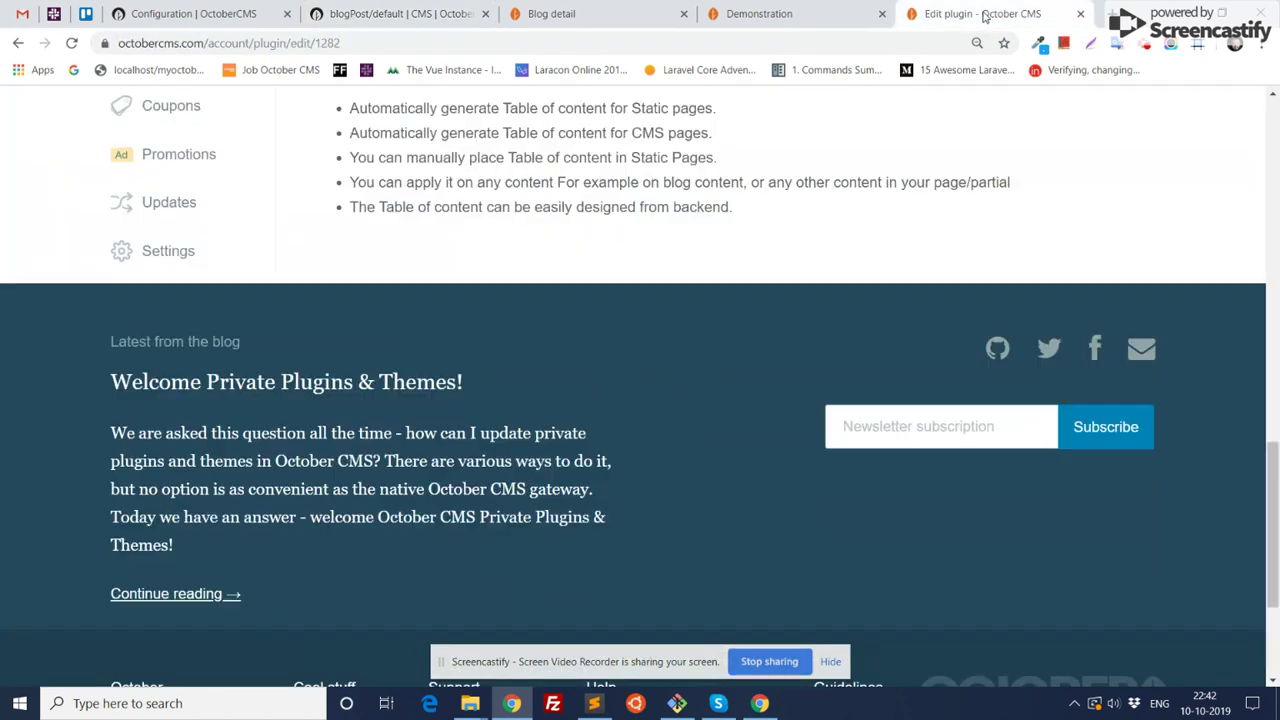
pyautogui.scroll(3, 780, 229)
pyautogui.click(482, 232)
pyautogui.scroll(-6, 590, 305)
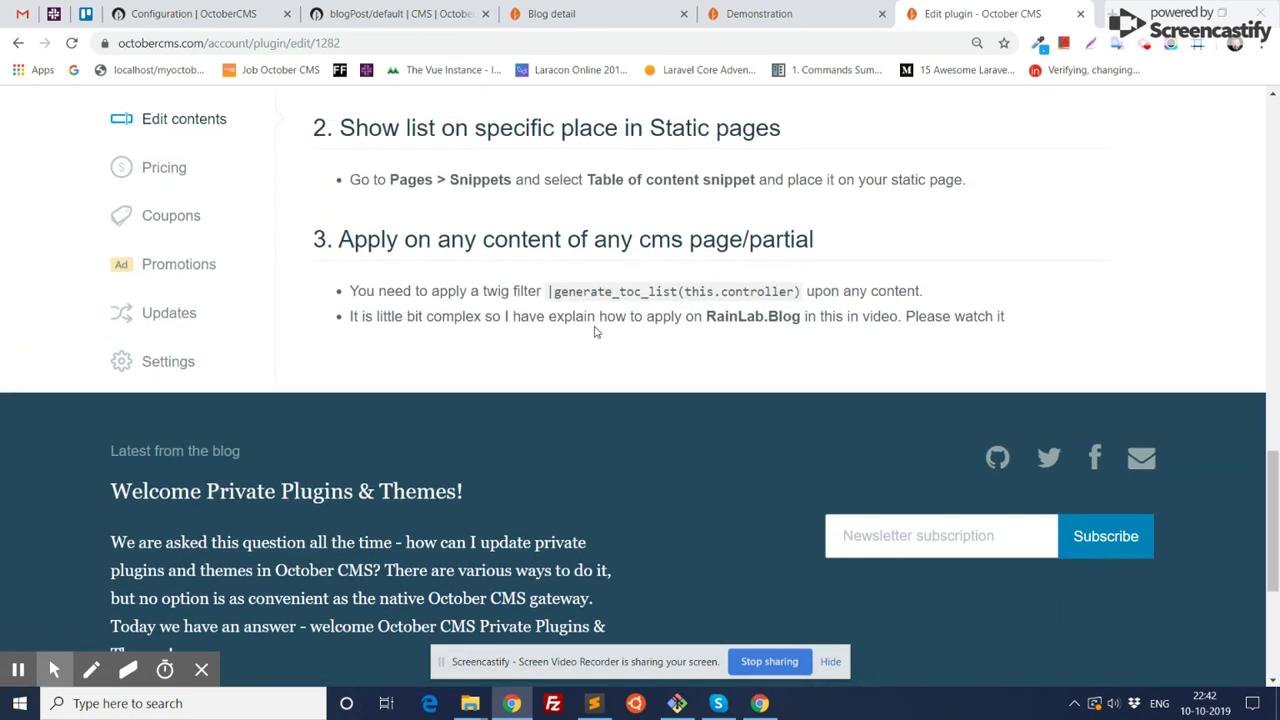
pyautogui.moveTo(550, 293); pyautogui.dragTo(803, 292)
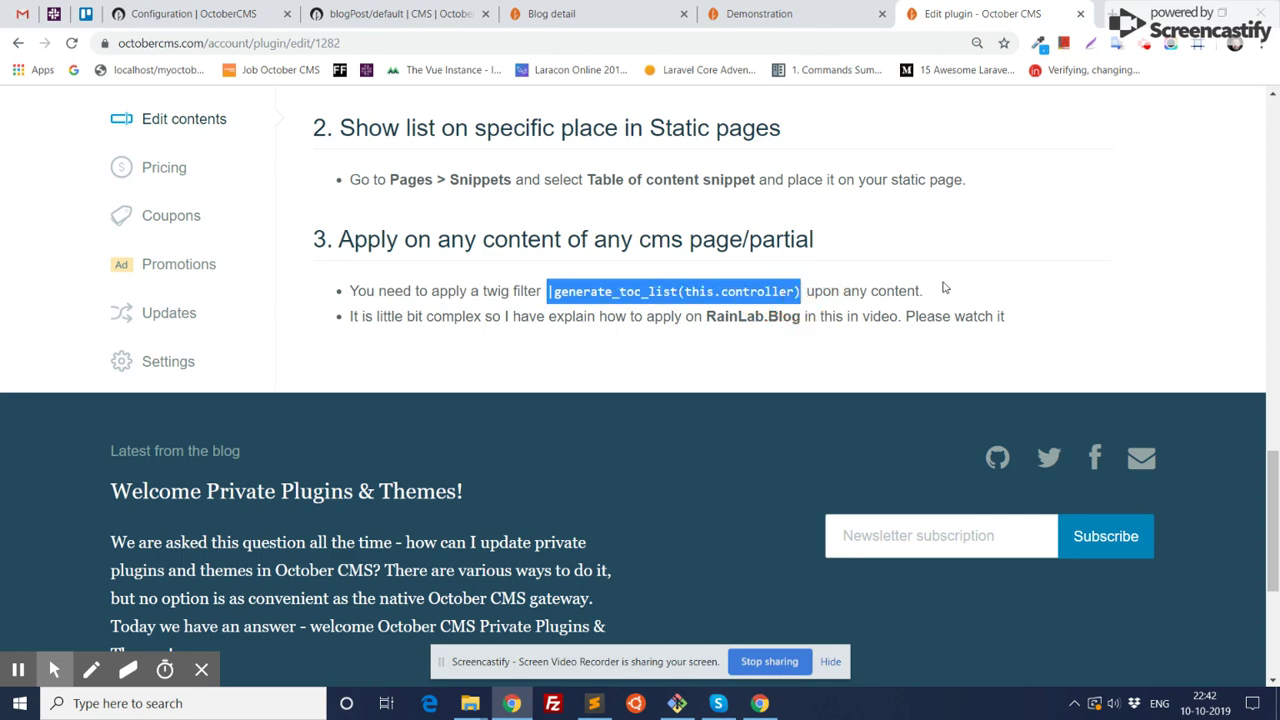
# Insert the generate_toc_list(this.controller) filter between post.content_html and raw in blogPost/default.htm, and save the partial
pyautogui.click(340, 20)
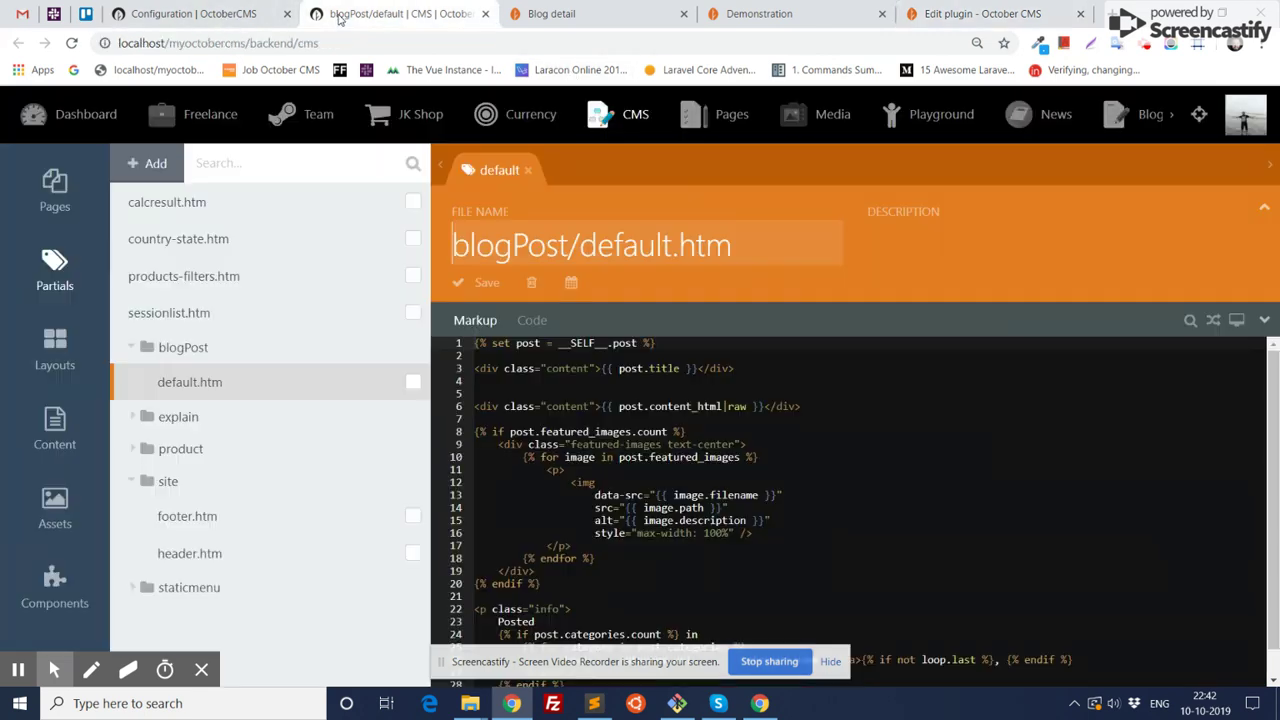
pyautogui.click(727, 405)
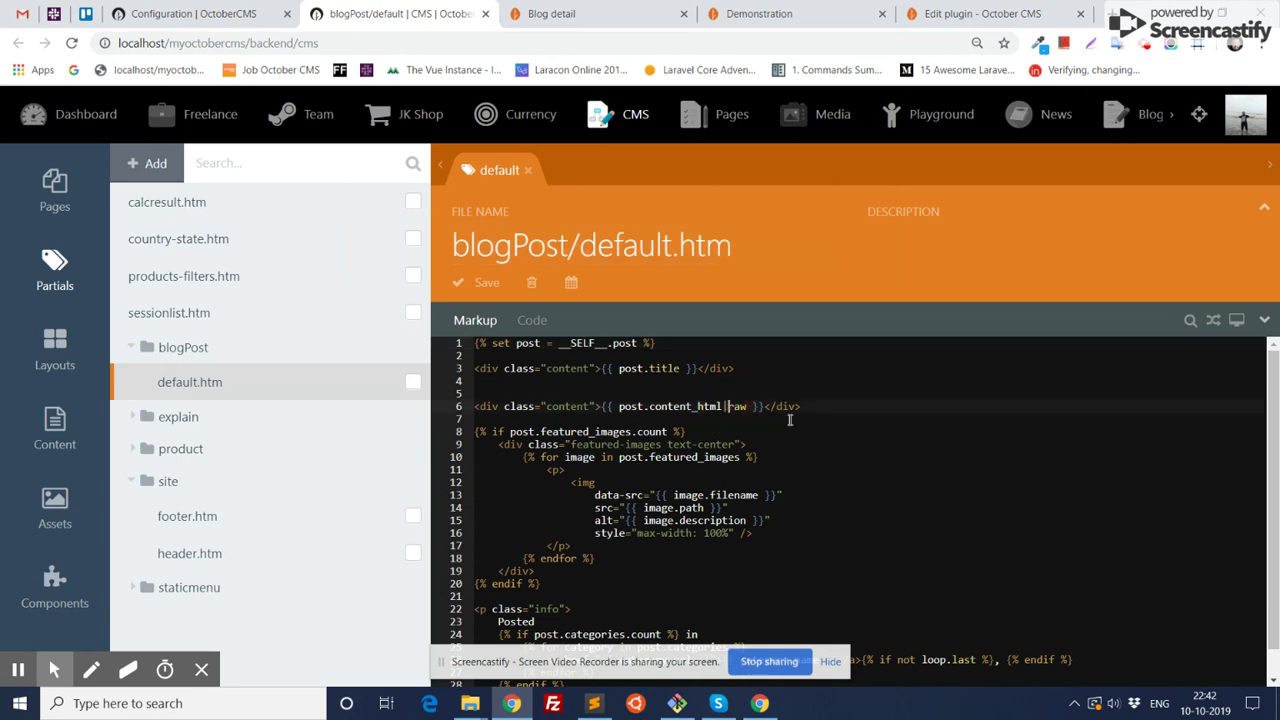
pyautogui.write('generate_toc_list(this.controller)|')
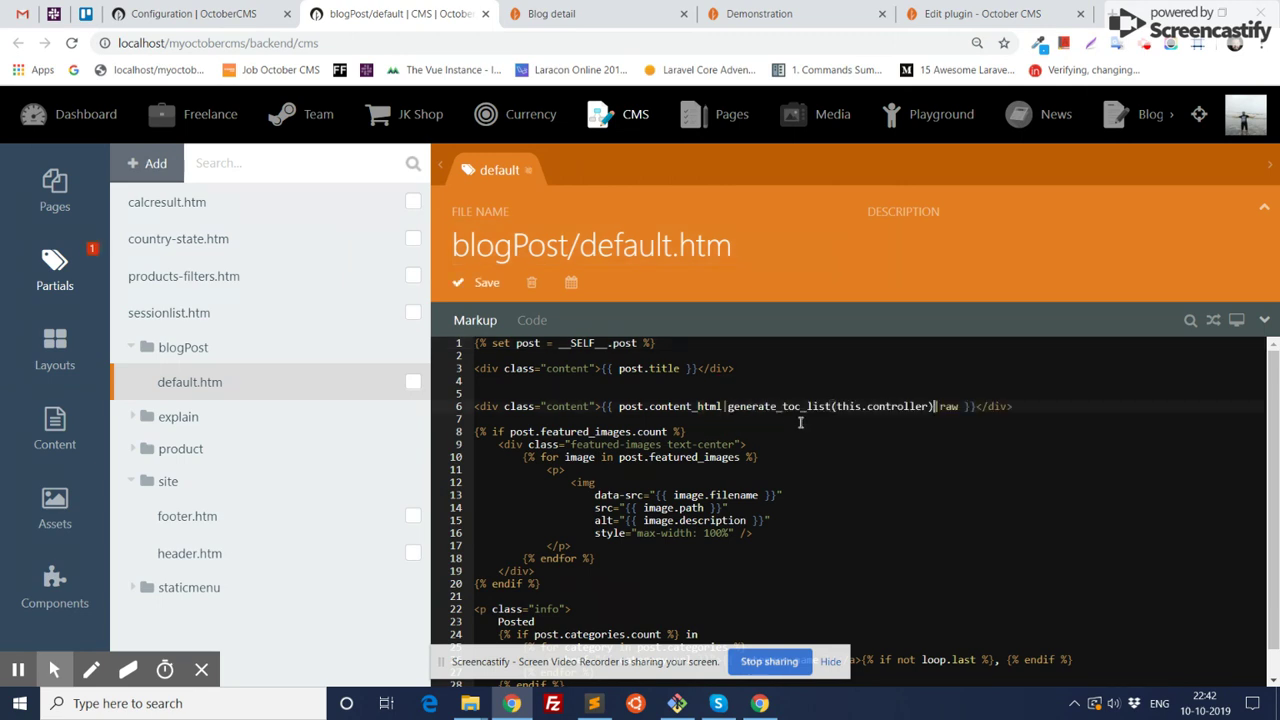
pyautogui.hotkey('ctrl', 's')
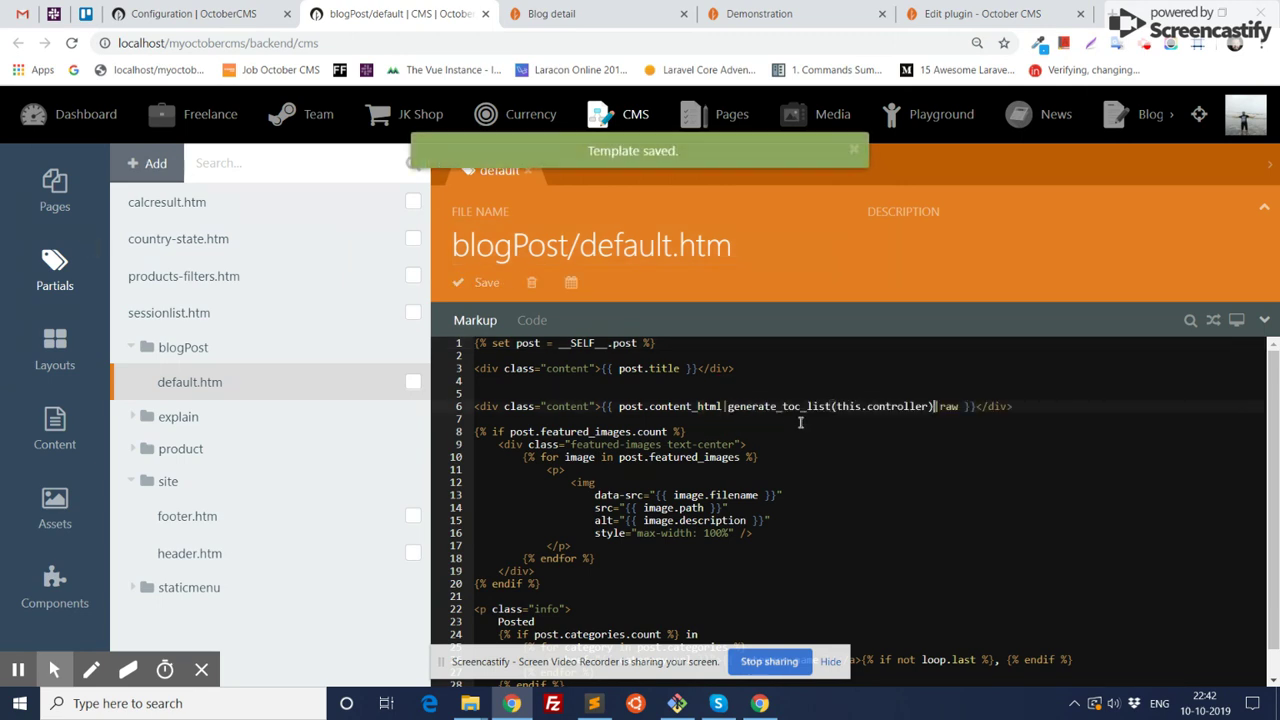
# Reload the "What is a Blog" post and examine where the table of content appears around its title
pyautogui.click(552, 14)
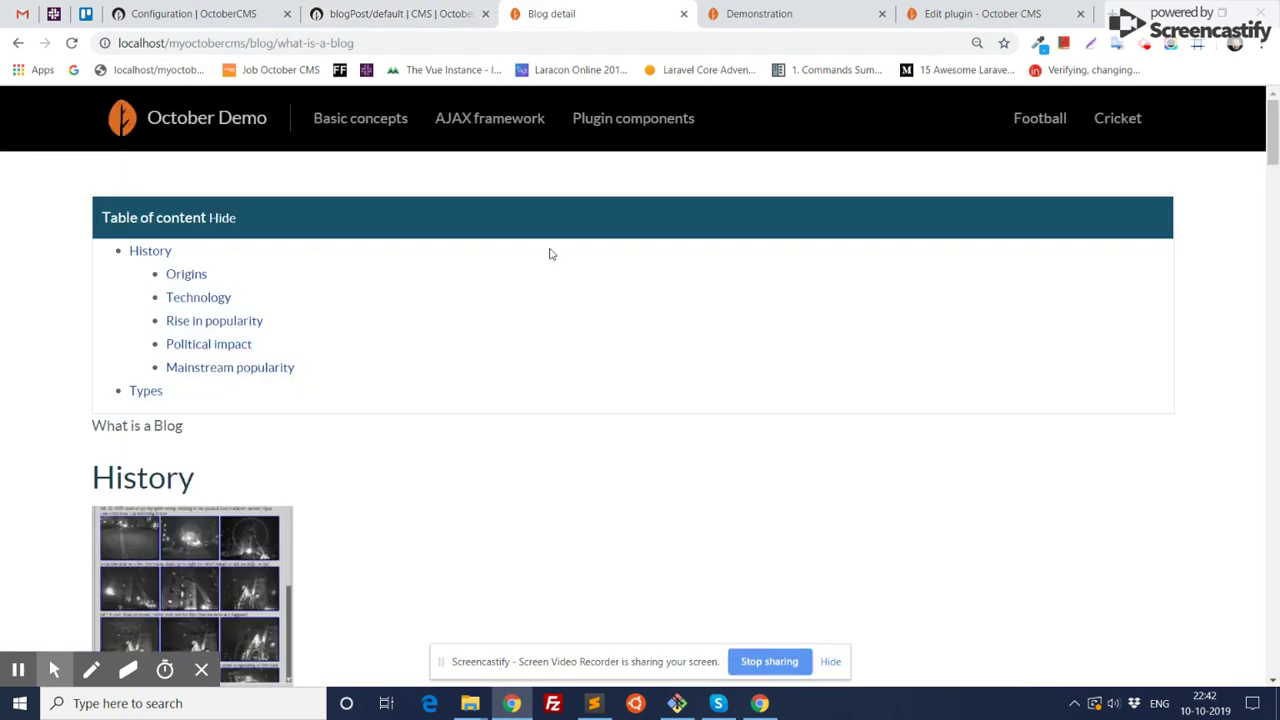
pyautogui.press('F5')
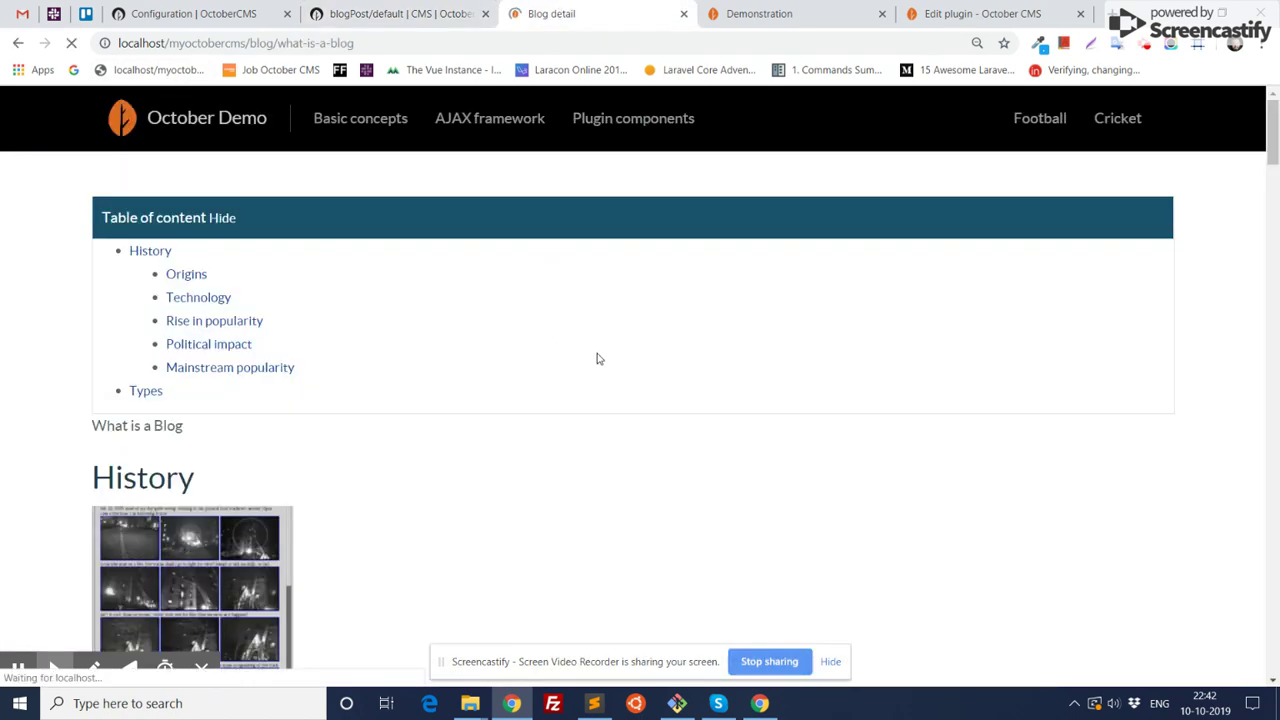
pyautogui.scroll(-2, 590, 358)
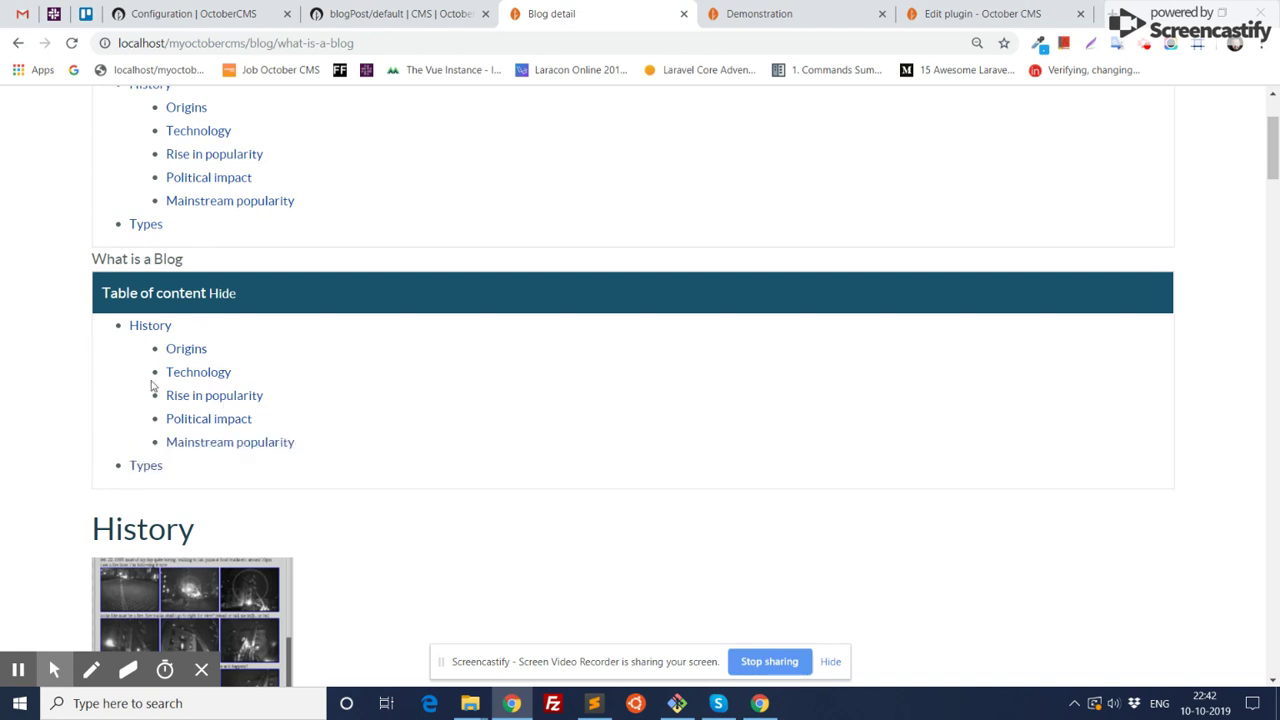
pyautogui.scroll(-2, 148, 392)
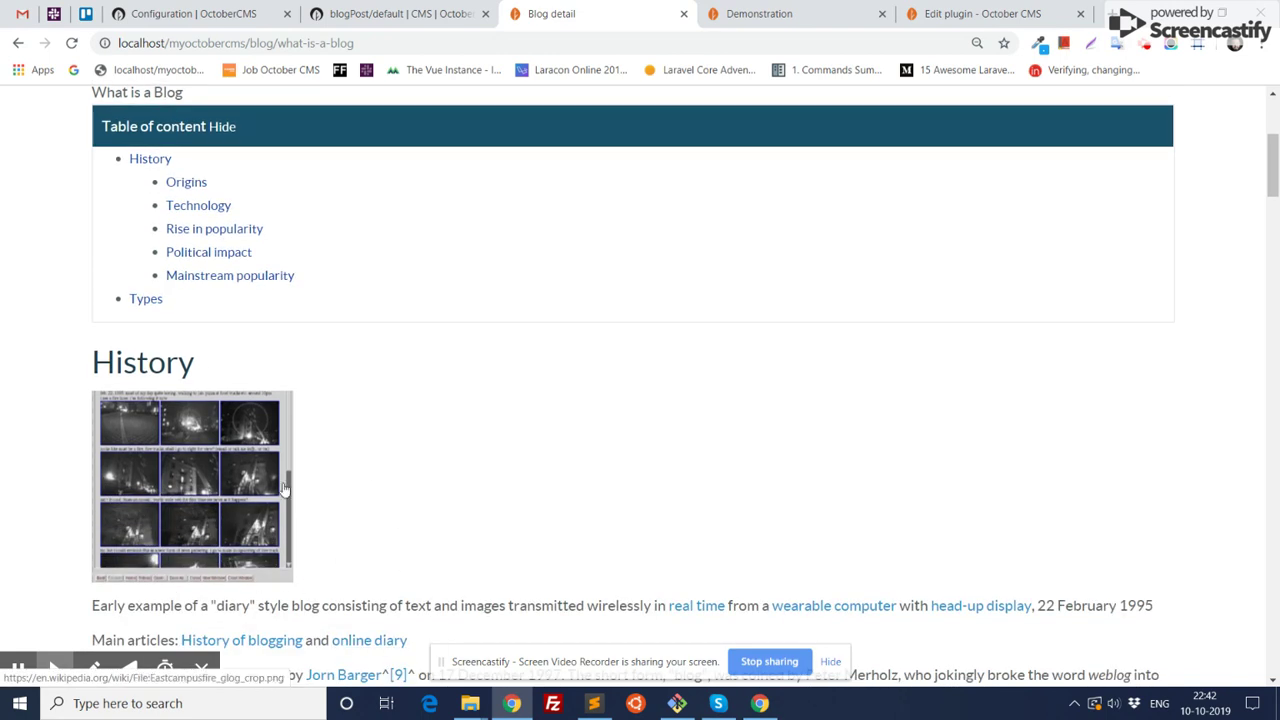
pyautogui.scroll(4, 281, 486)
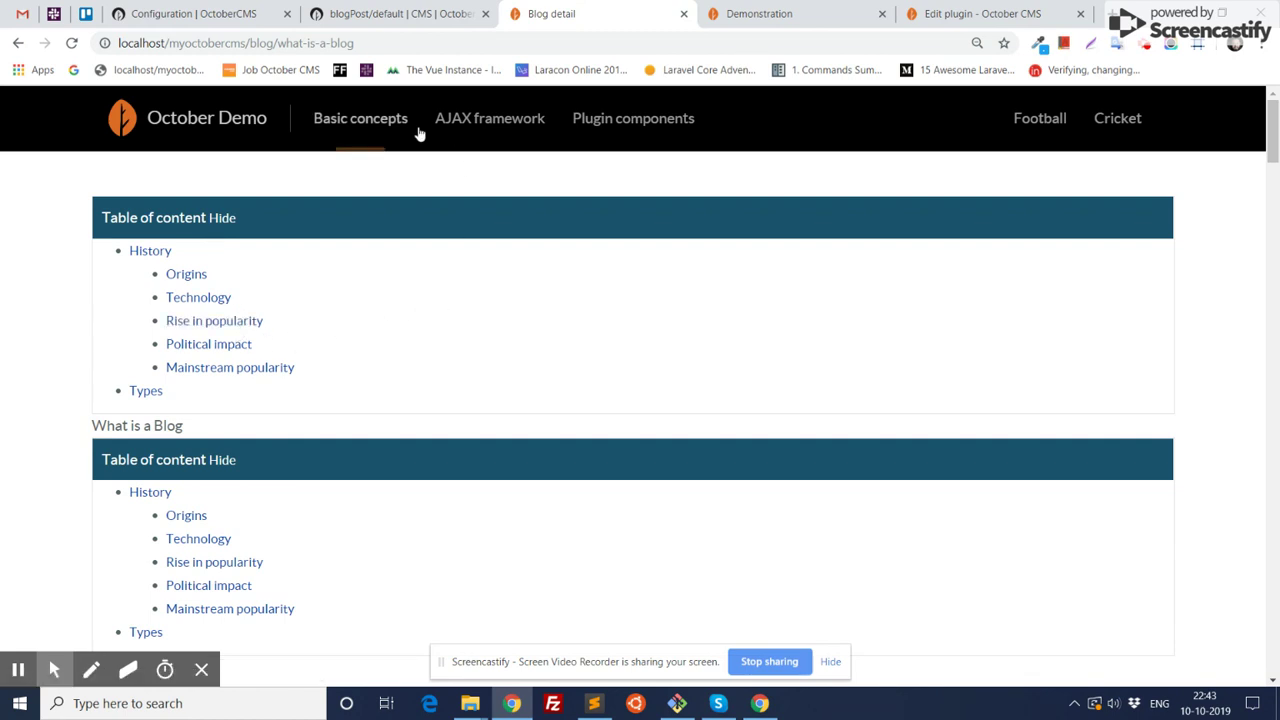
# Exclude the Blog detail [blog-detail.htm] page from the automatic CMS page insertion and save the Table of content configuration
pyautogui.click(197, 14)
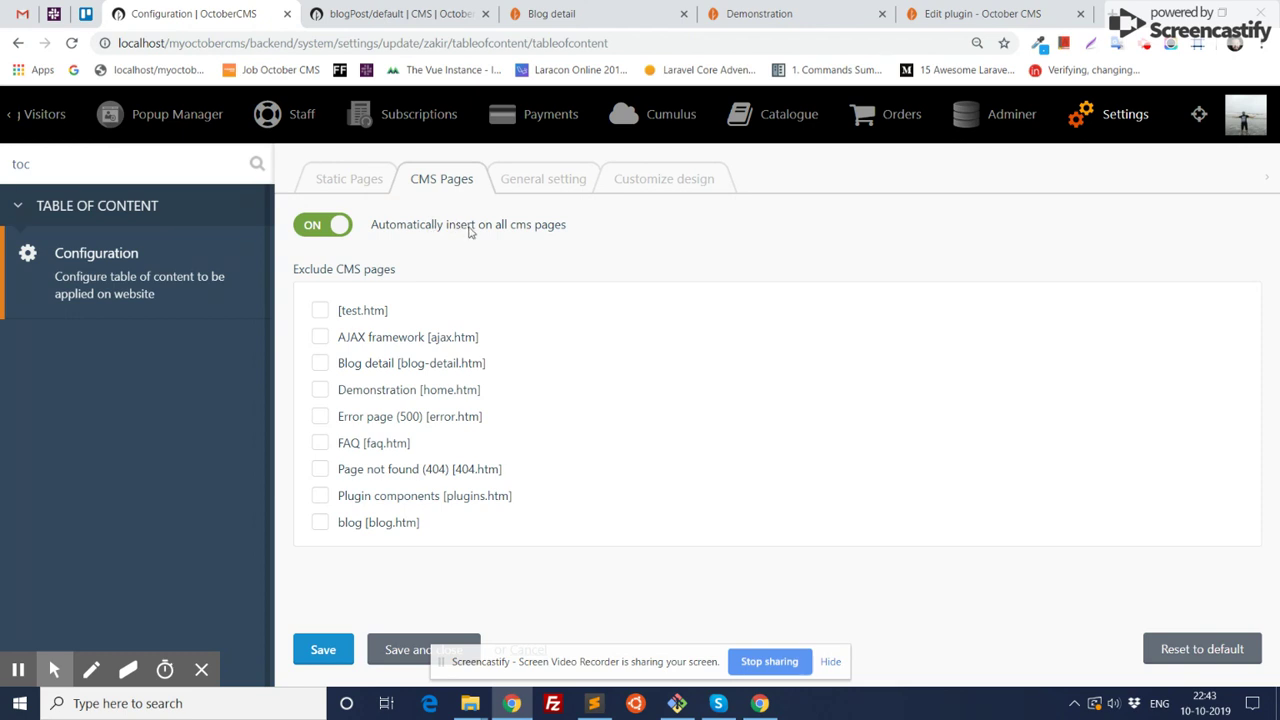
pyautogui.click(376, 363)
pyautogui.hotkey('ctrl', 's')
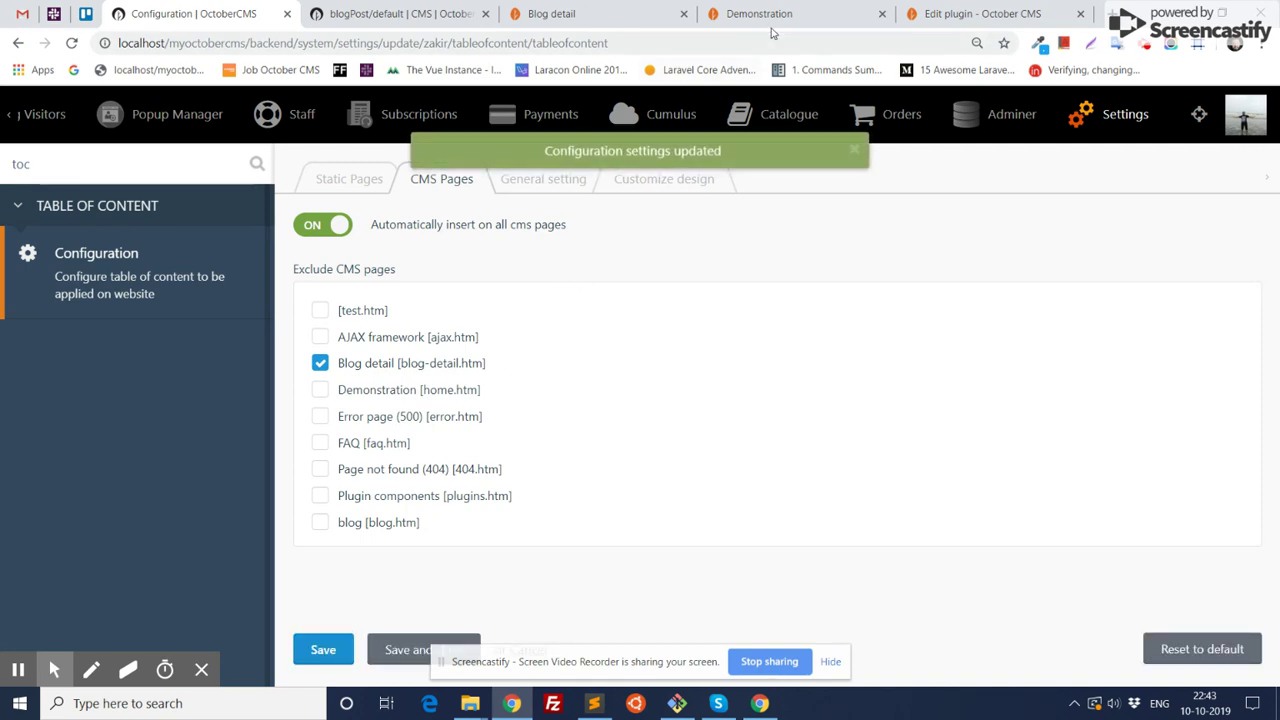
# Return to the "What is a Blog" post and reload it to check the exclusion
pyautogui.hotkey('ctrl', '4')
pyautogui.hotkey('ctrl', '3')
pyautogui.press('F5')
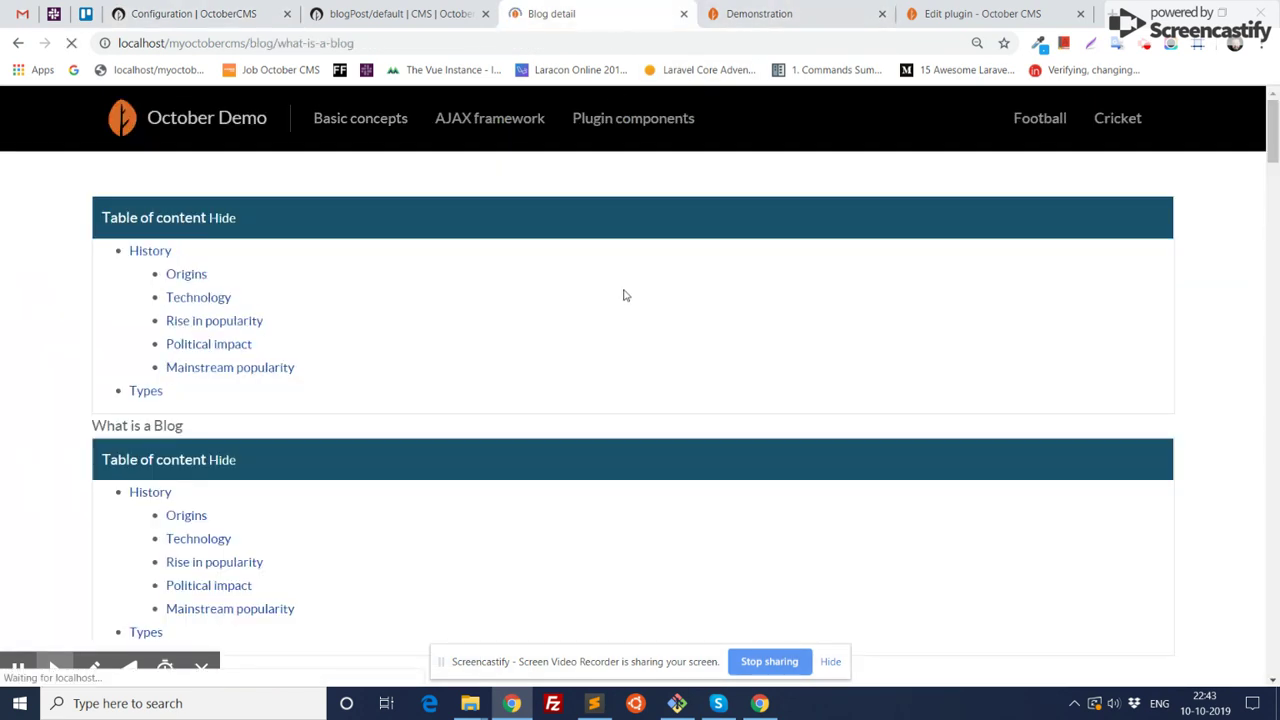